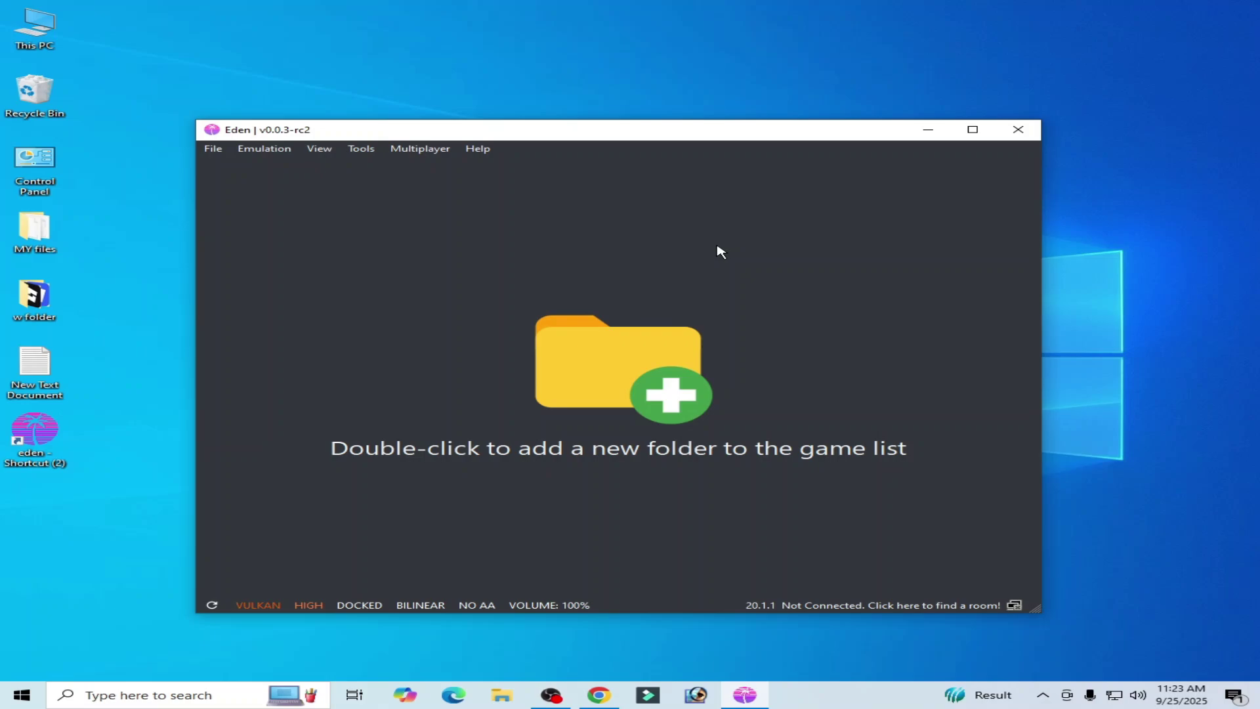
# Close Eden and relaunch it from the desktop eden shortcut.
pyautogui.moveTo(550, 135)
pyautogui.mouseDown()
pyautogui.moveTo(498, 127)
pyautogui.moveTo(562, 124)
pyautogui.moveTo(522, 137)
pyautogui.moveTo(537, 167)
pyautogui.moveTo(537, 140)
pyautogui.mouseUp()
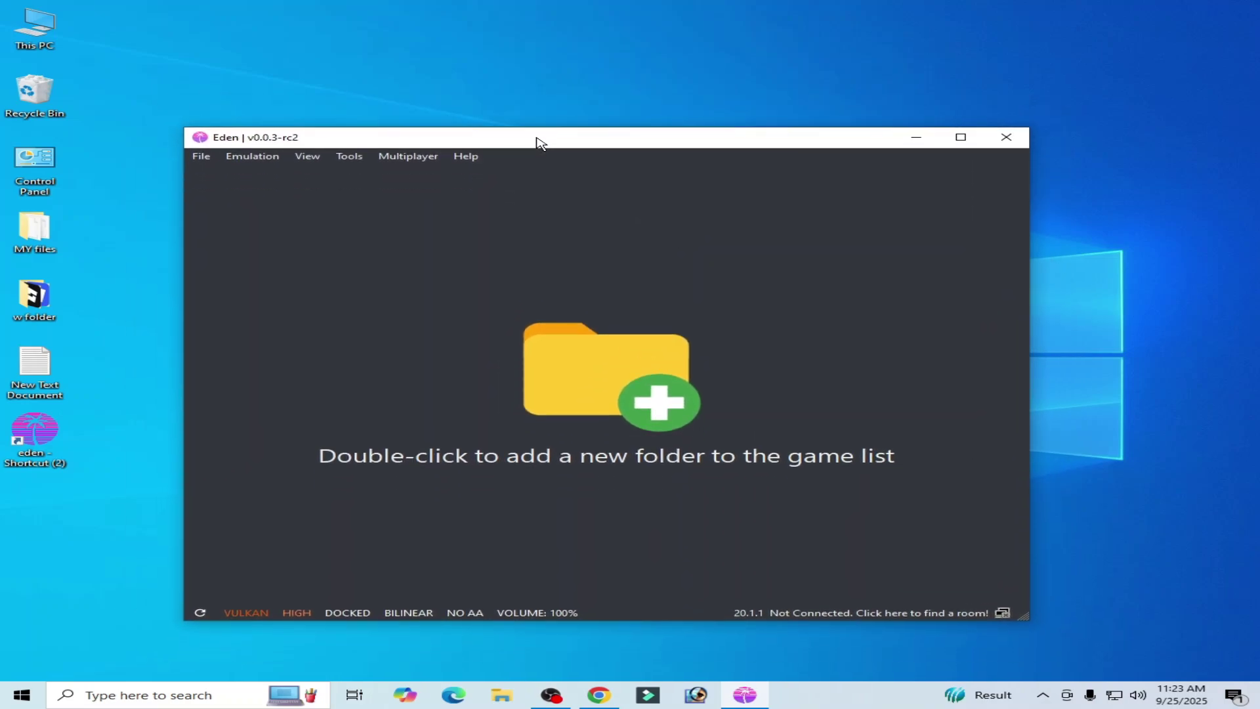
pyautogui.click(1006, 137)
pyautogui.moveTo(34, 434); pyautogui.dragTo(505, 311)
pyautogui.rightClick(489, 292)
pyautogui.click(525, 301)
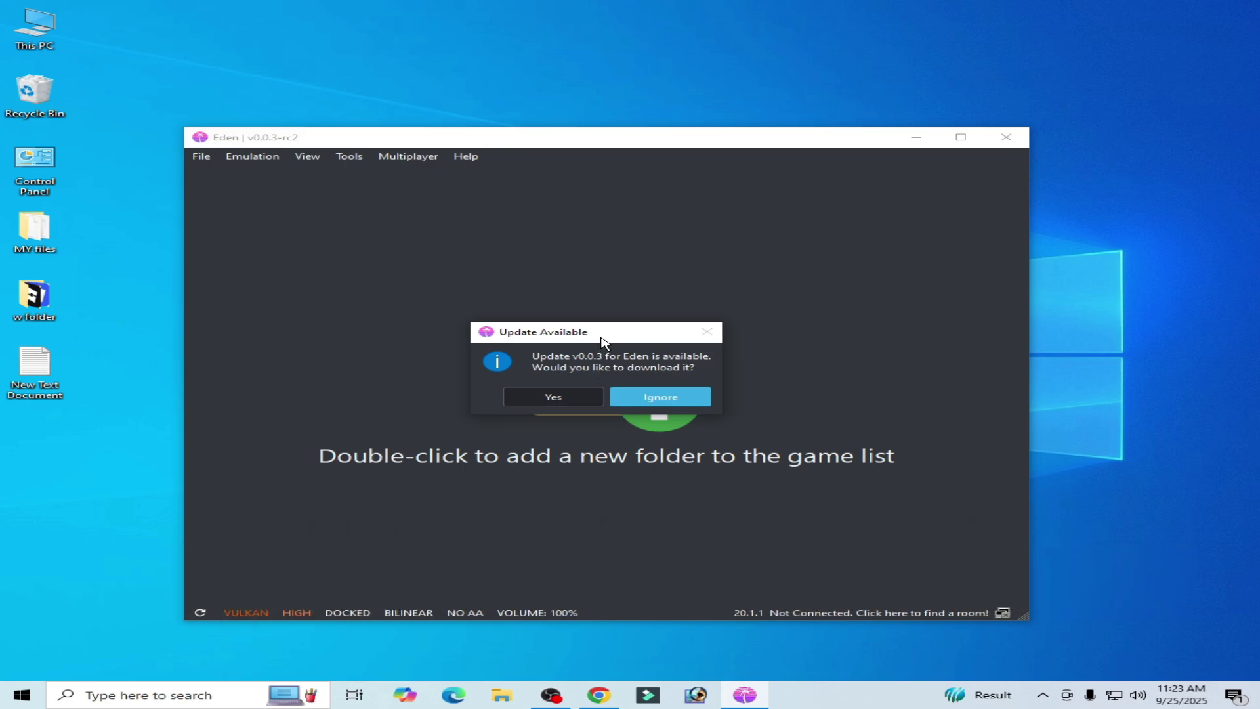
# Accept the v0.0.3 update download, then close Eden.
pyautogui.moveTo(602, 340); pyautogui.dragTo(581, 326)
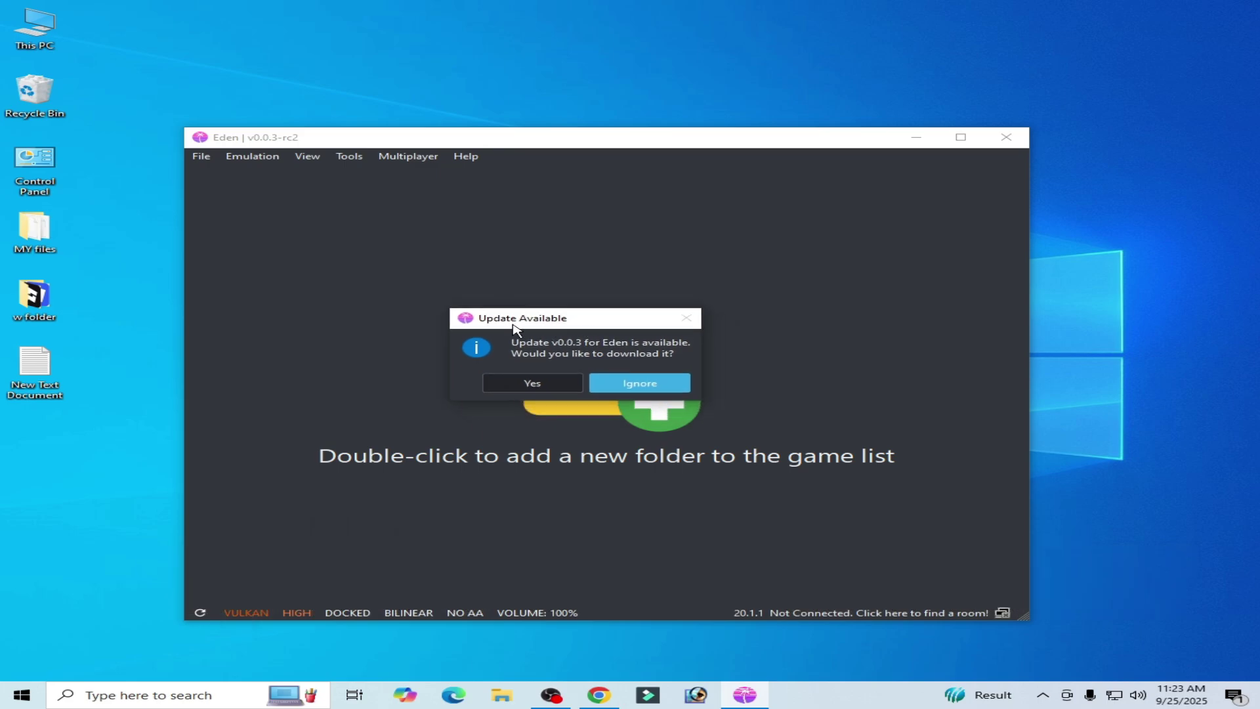
pyautogui.click(528, 384)
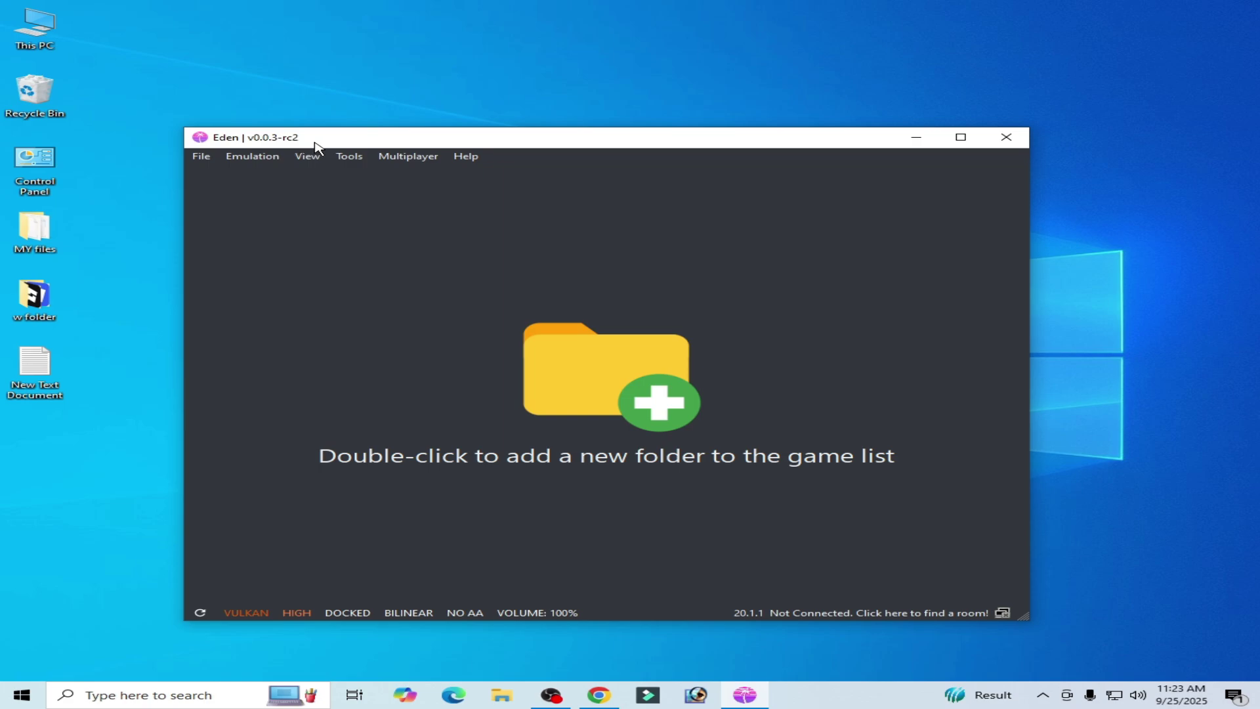
pyautogui.click(1006, 136)
# Relaunch the updated Eden v0.0.3 and open File > Open Eden Folders.
pyautogui.moveTo(1063, 254); pyautogui.dragTo(761, 257)
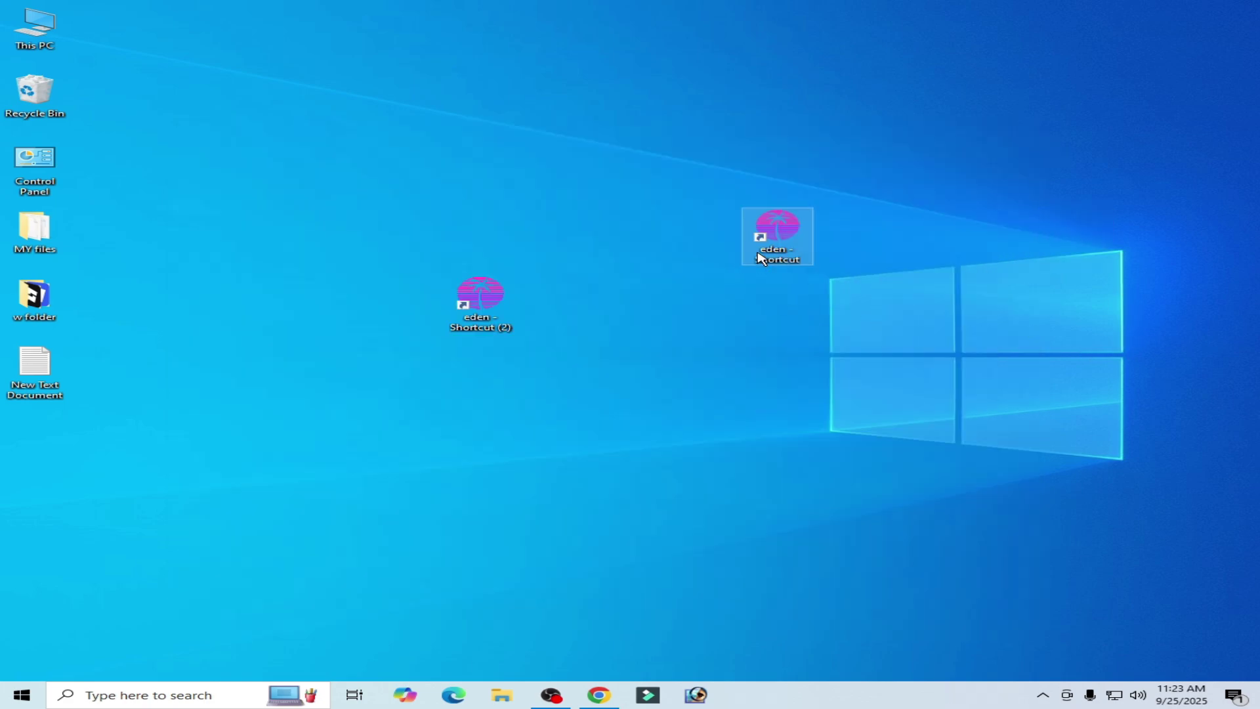
pyautogui.rightClick(762, 258)
pyautogui.click(781, 263)
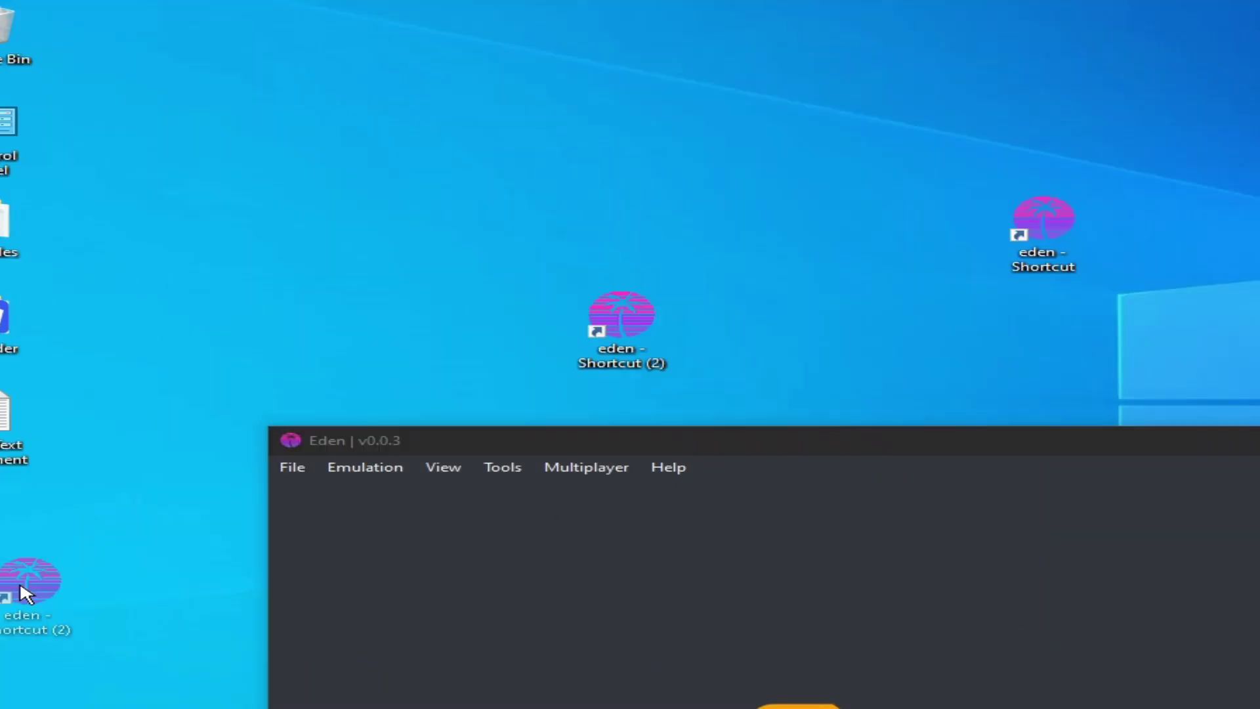
pyautogui.moveTo(59, 483); pyautogui.dragTo(53, 489)
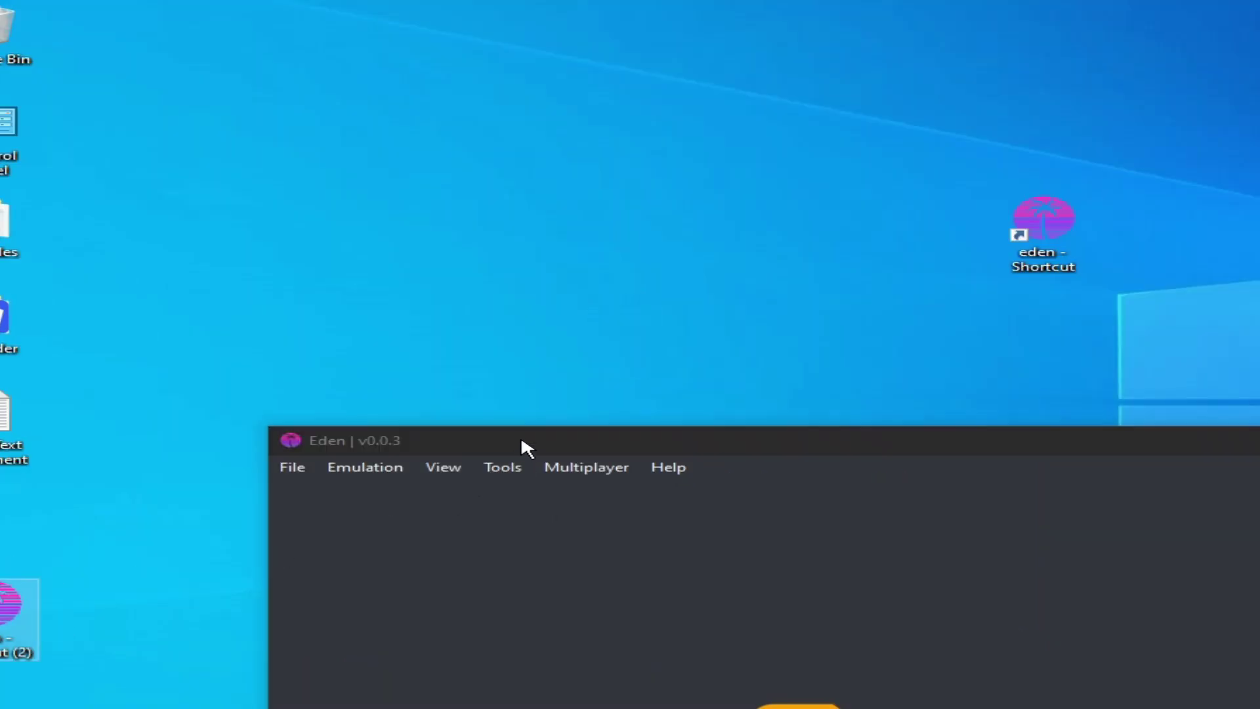
pyautogui.moveTo(411, 384); pyautogui.dragTo(403, 154)
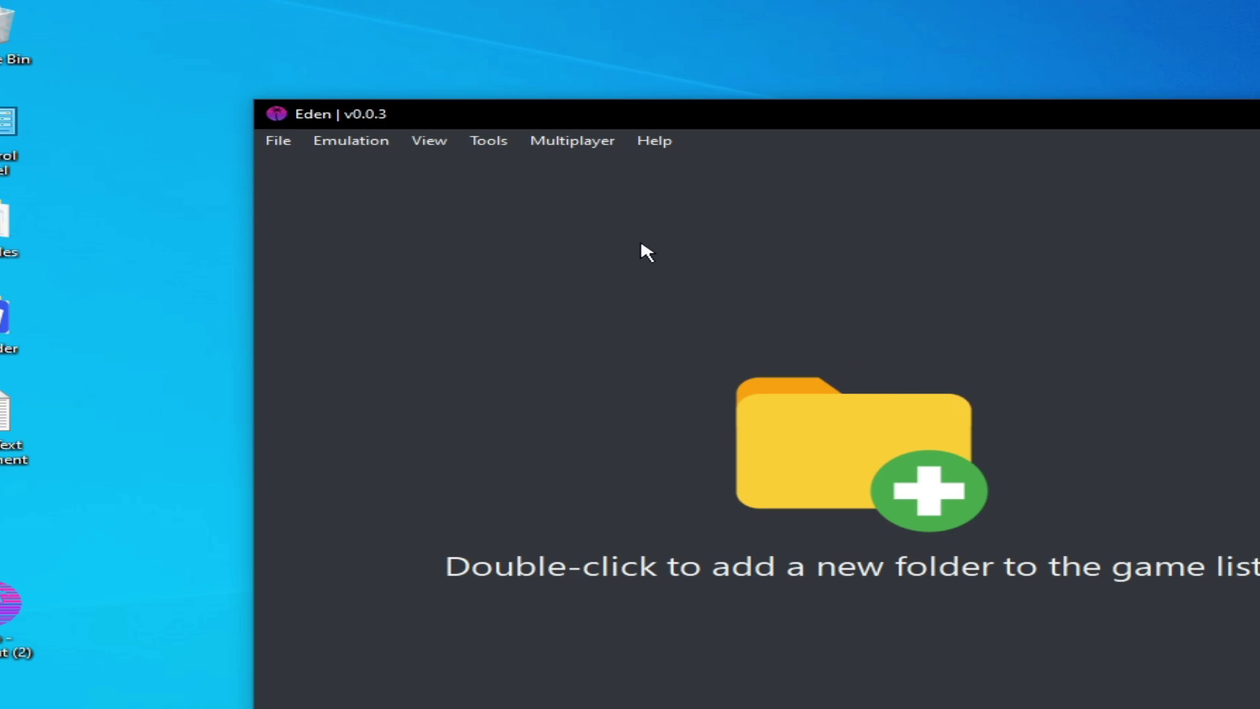
pyautogui.click(278, 140)
pyautogui.moveTo(391, 315)
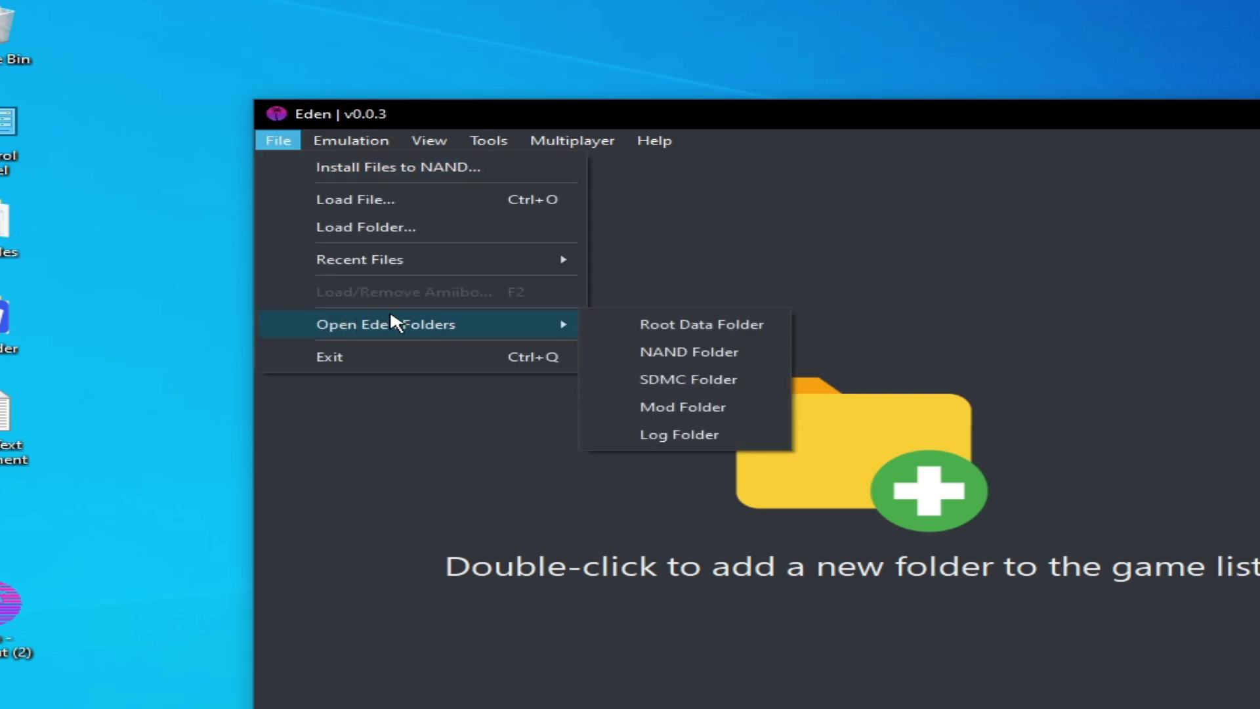
# Delete the shader folder from Eden's data folder, then close Explorer.
pyautogui.click(663, 355)
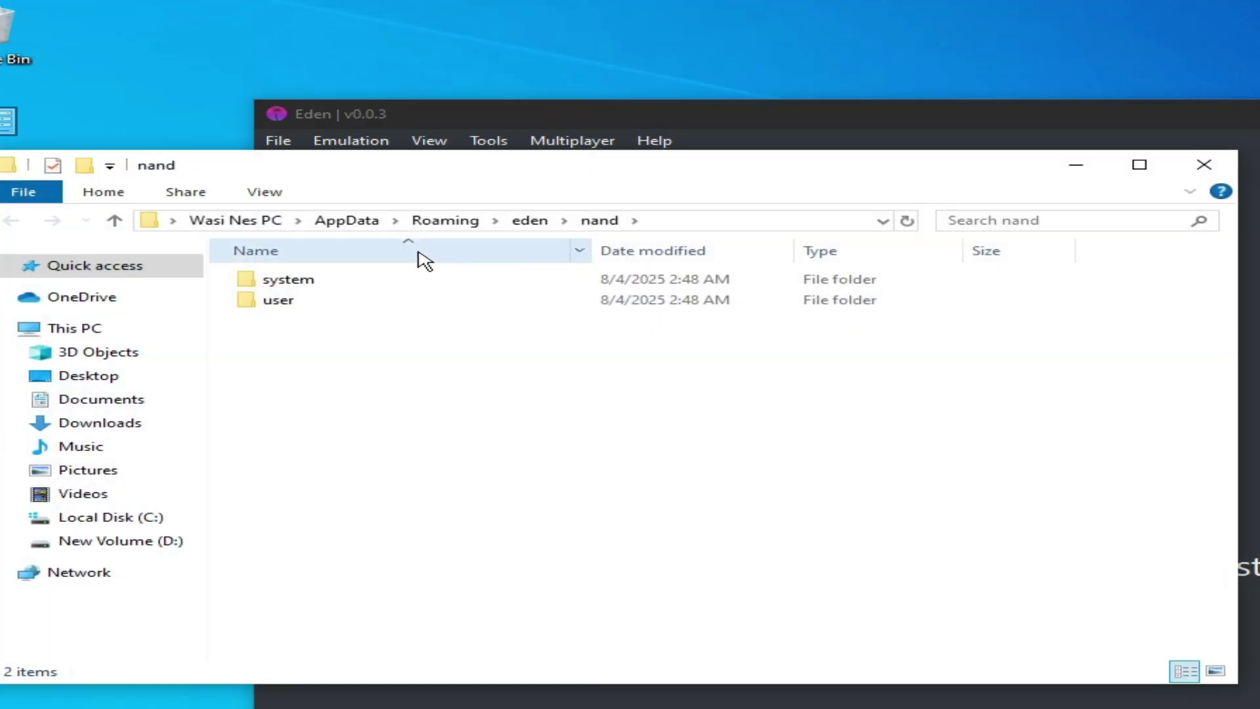
pyautogui.click(522, 223)
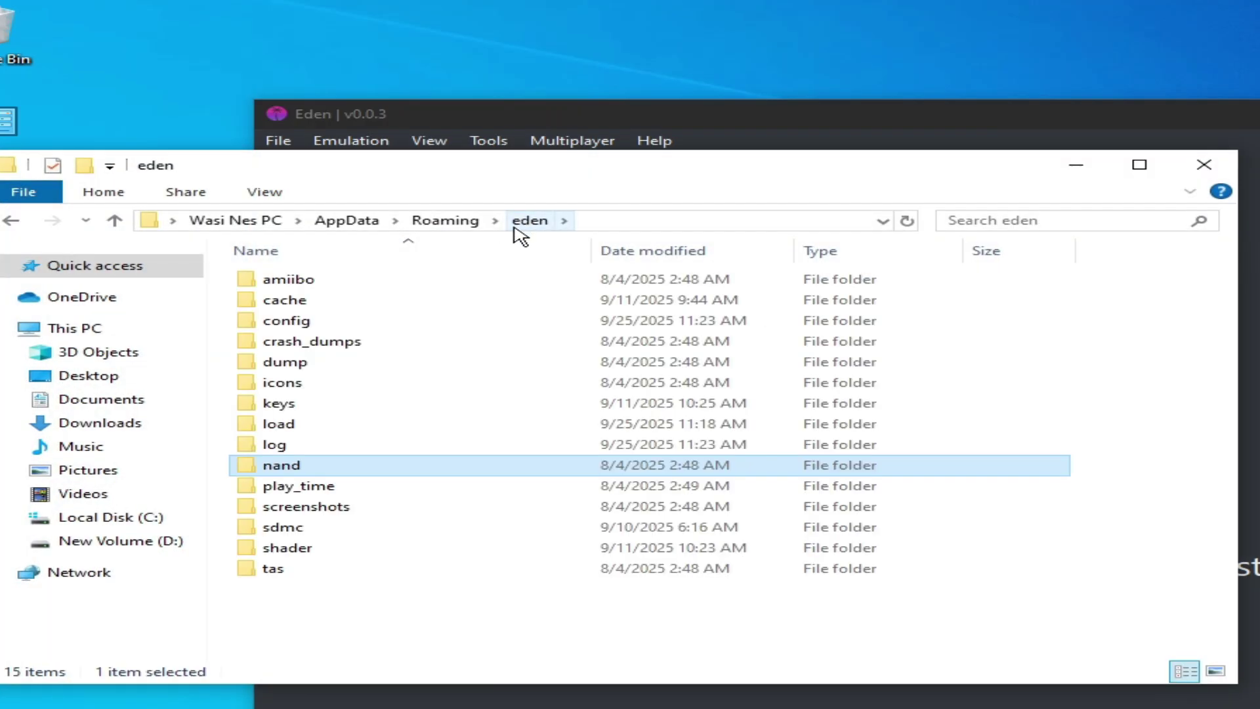
pyautogui.doubleClick(288, 551)
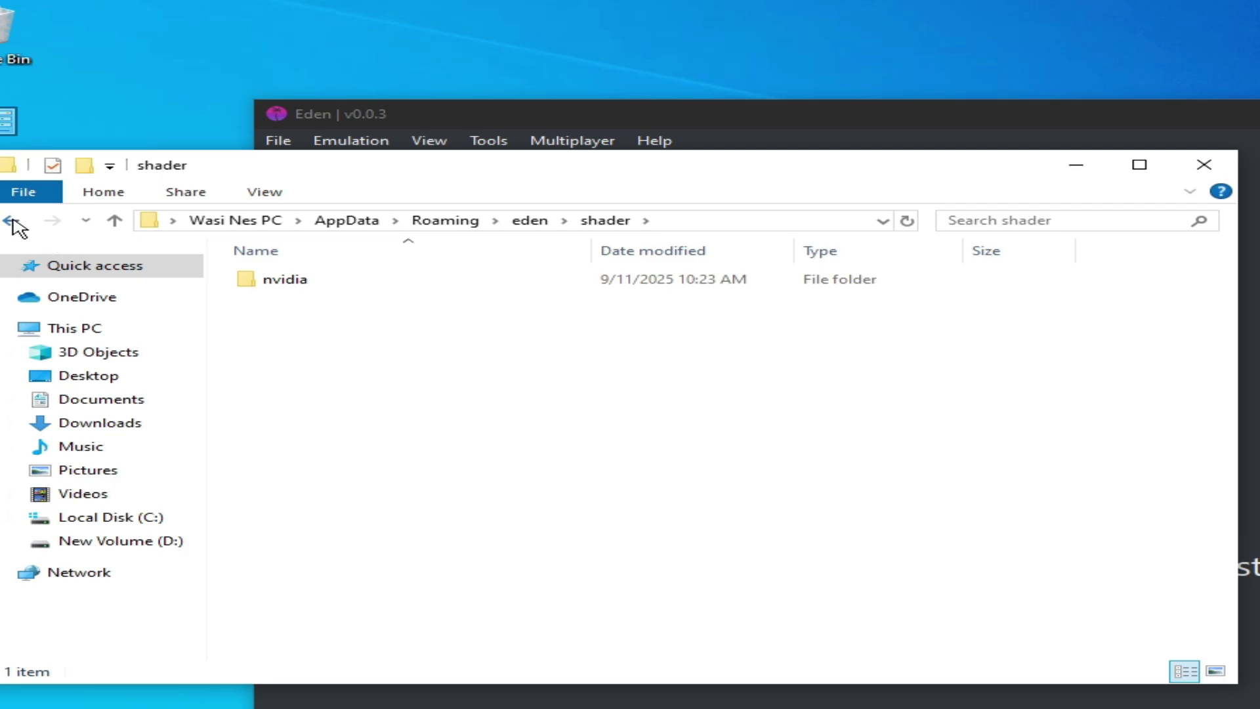
pyautogui.click(11, 221)
pyautogui.rightClick(302, 551)
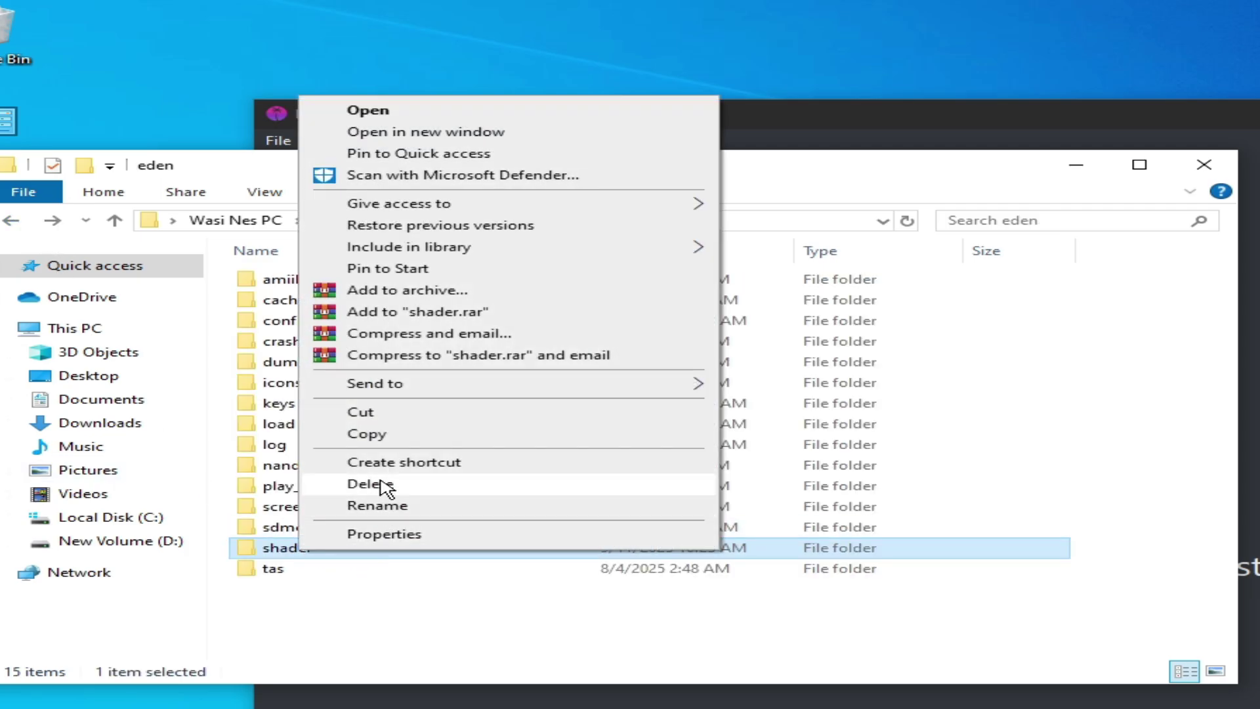
pyautogui.click(386, 487)
pyautogui.click(1212, 168)
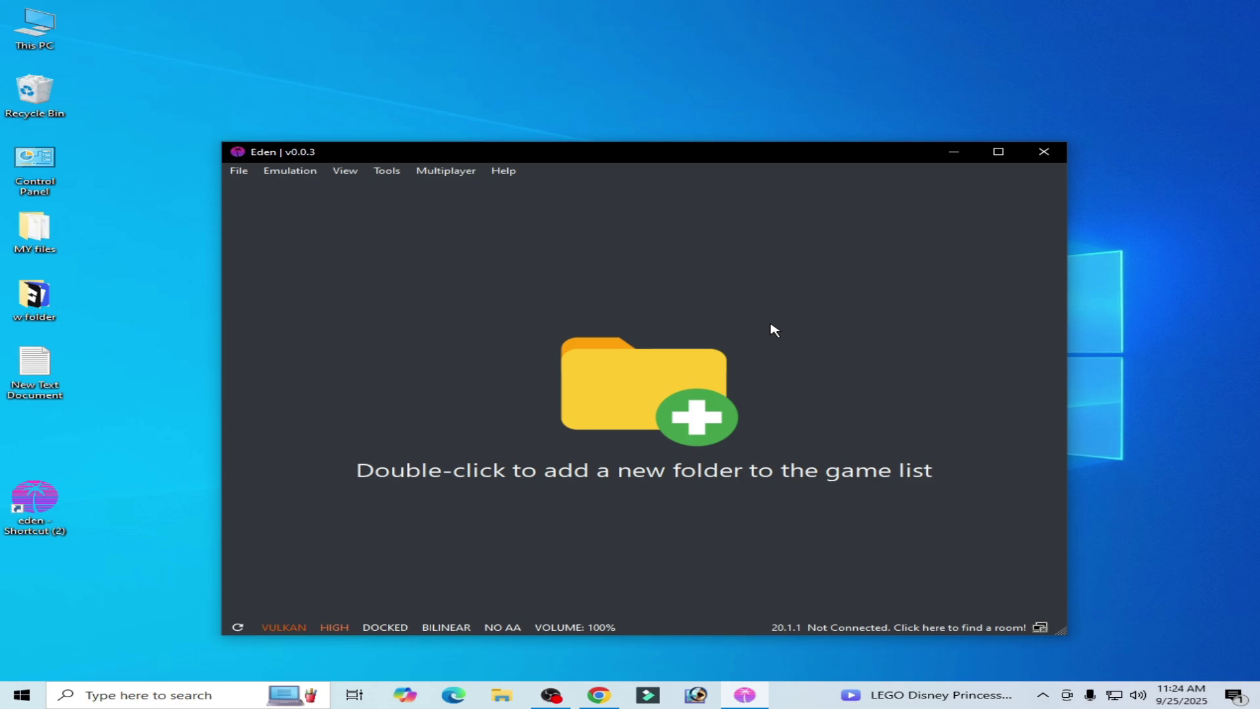
# Open Eden's nand\system\Contents\registered folder in Explorer.
pyautogui.click(240, 171)
pyautogui.moveTo(342, 302)
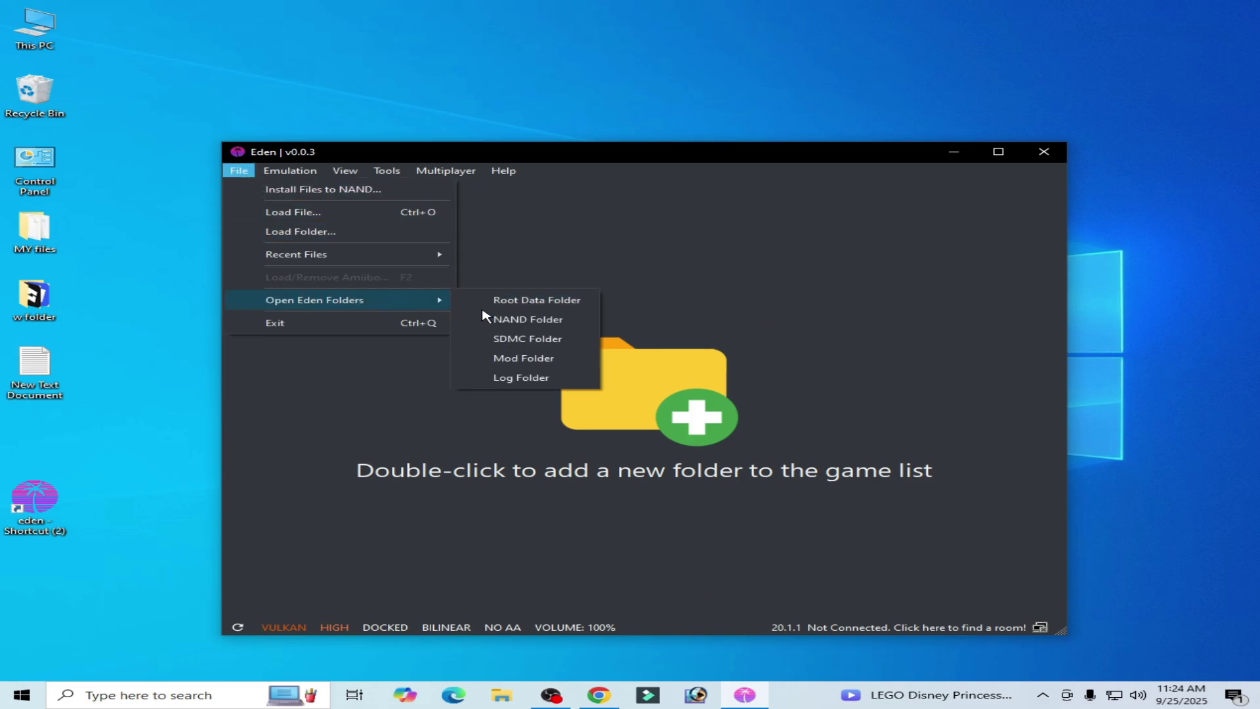
pyautogui.click(511, 322)
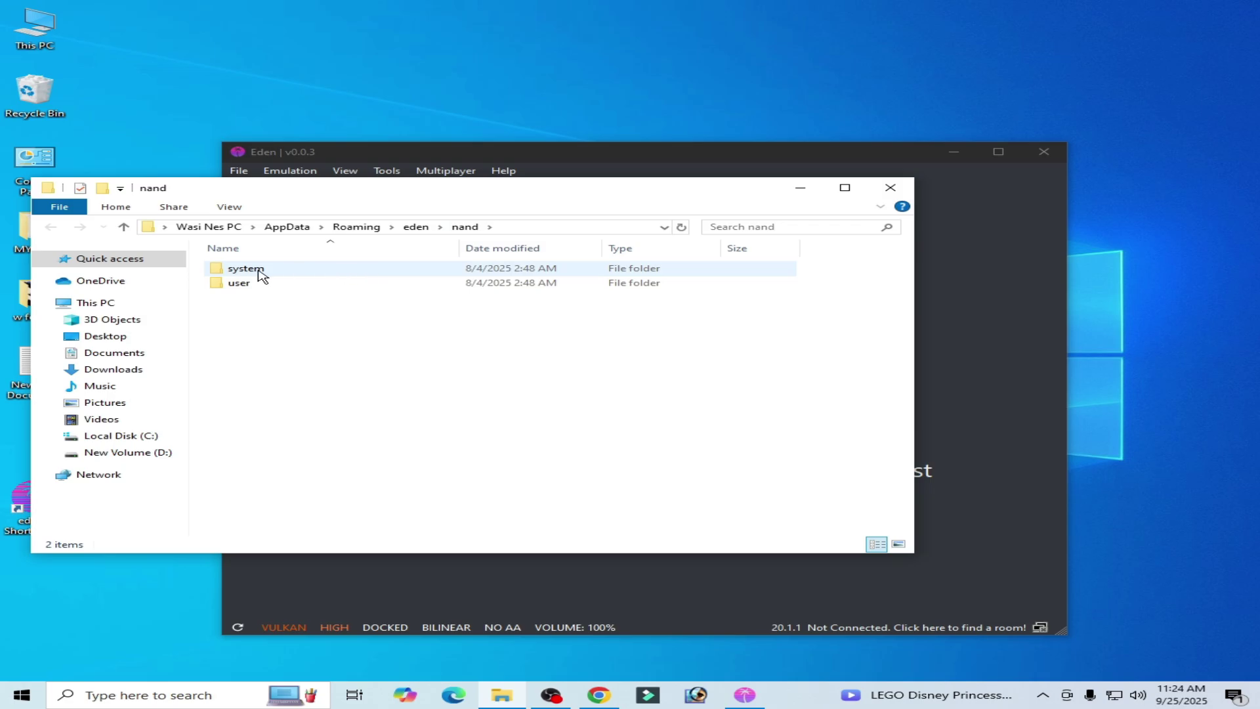
pyautogui.doubleClick(256, 270)
pyautogui.doubleClick(256, 273)
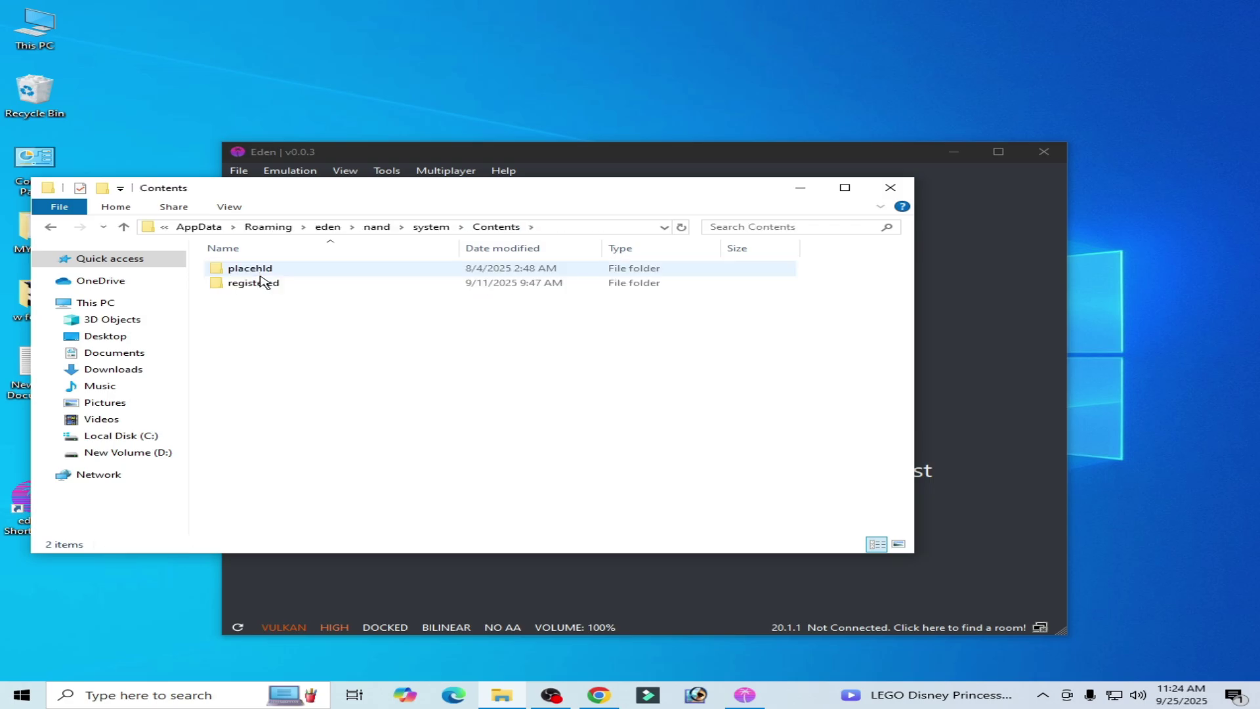
pyautogui.doubleClick(262, 282)
# Delete all 235 NCA files in registered and return to Contents.
pyautogui.moveTo(484, 194); pyautogui.dragTo(580, 150)
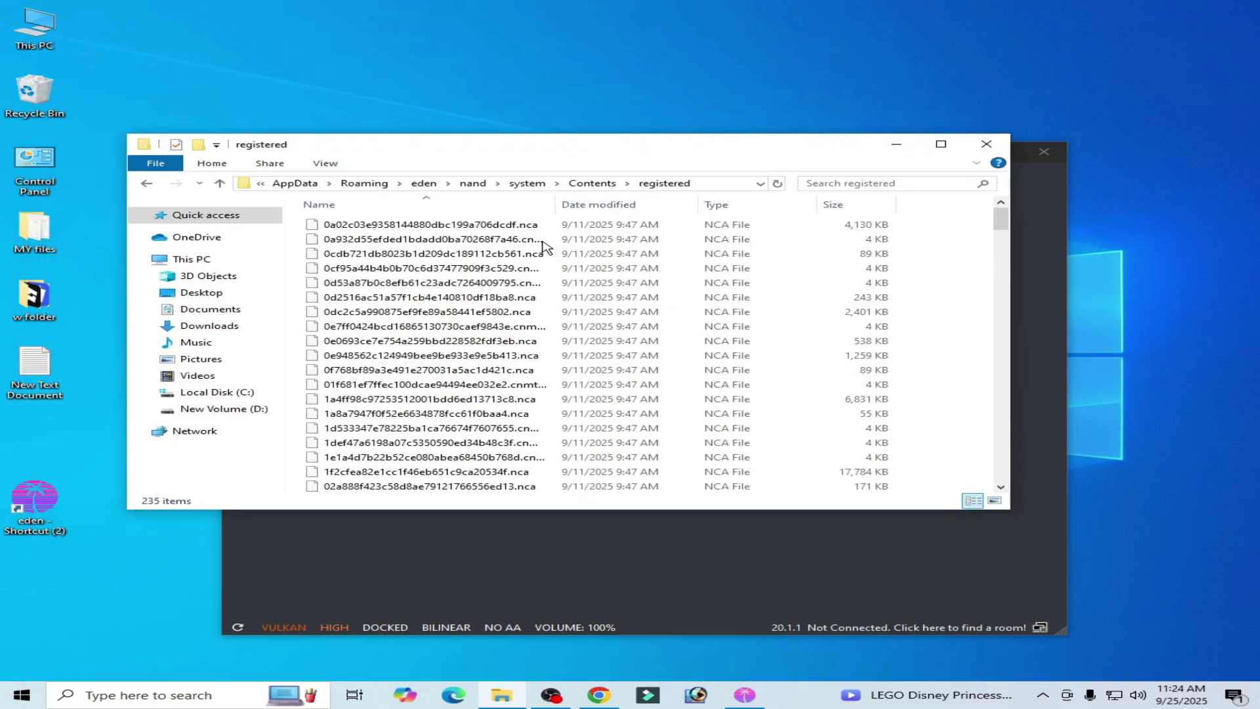
pyautogui.moveTo(290, 220); pyautogui.dragTo(529, 487)
pyautogui.rightClick(531, 487)
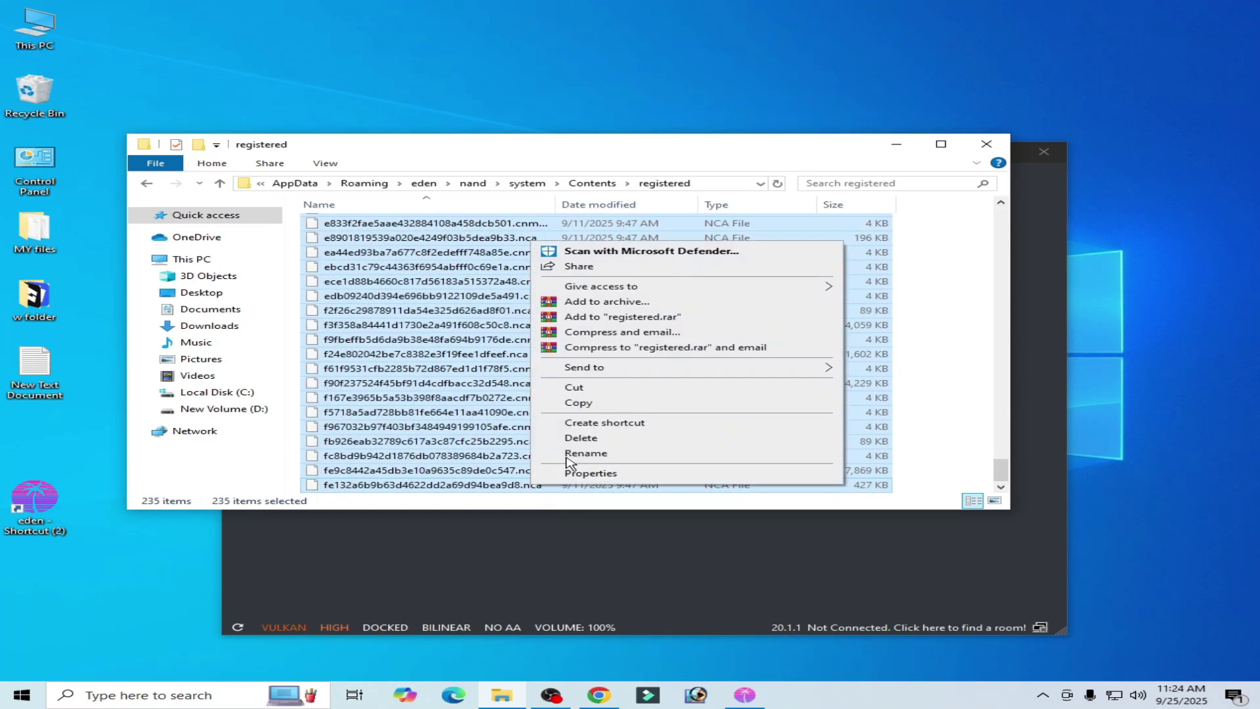
pyautogui.click(580, 437)
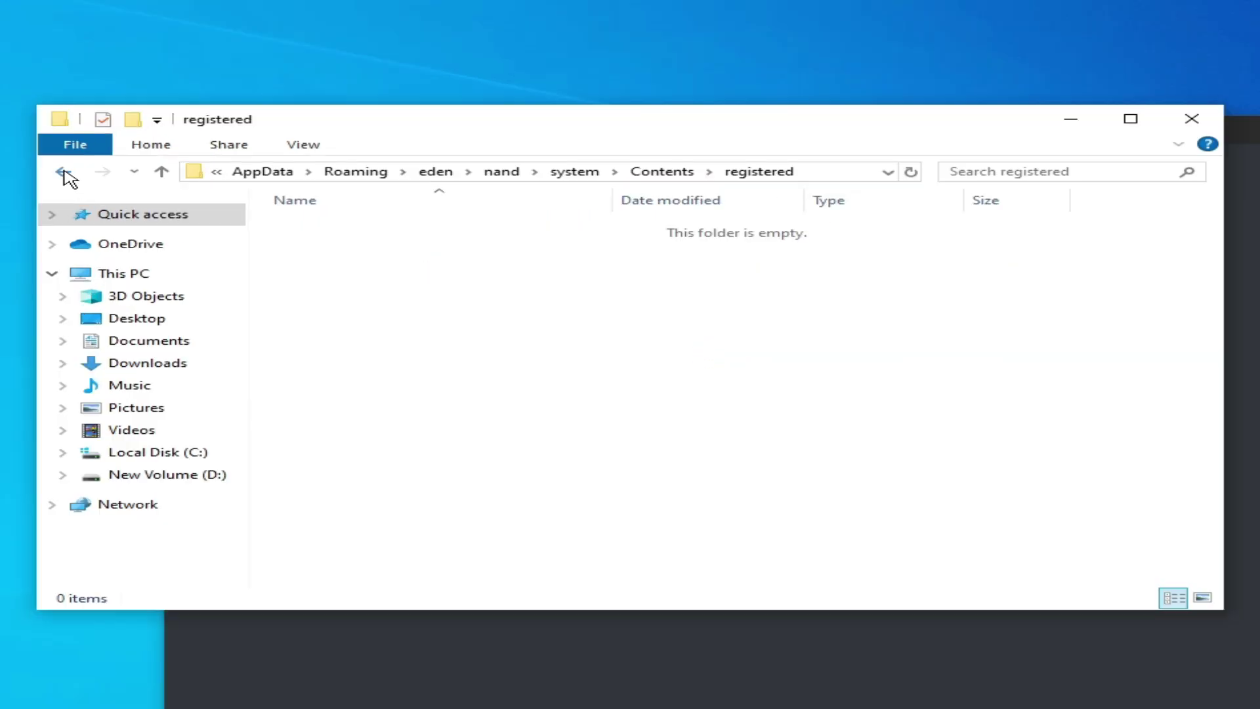
pyautogui.click(147, 183)
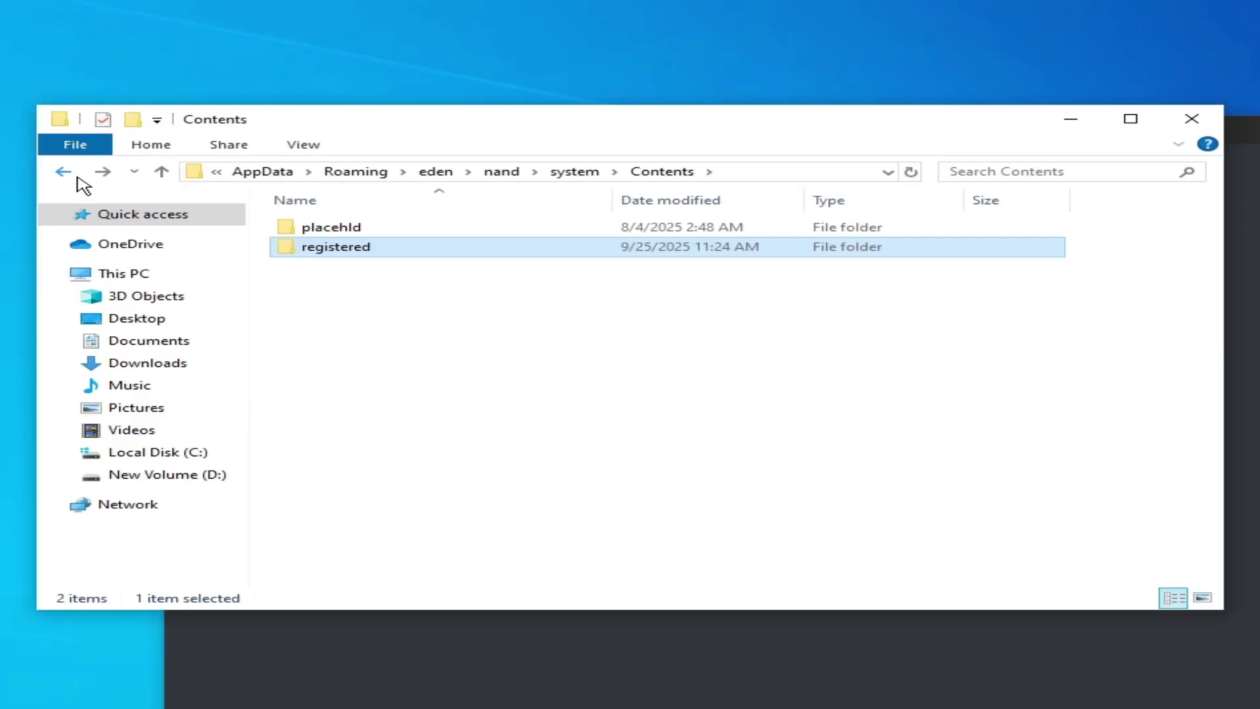
# Delete prod.keys and title.keys_autogenerated from Eden's keys folder.
pyautogui.click(63, 172)
pyautogui.click(63, 172)
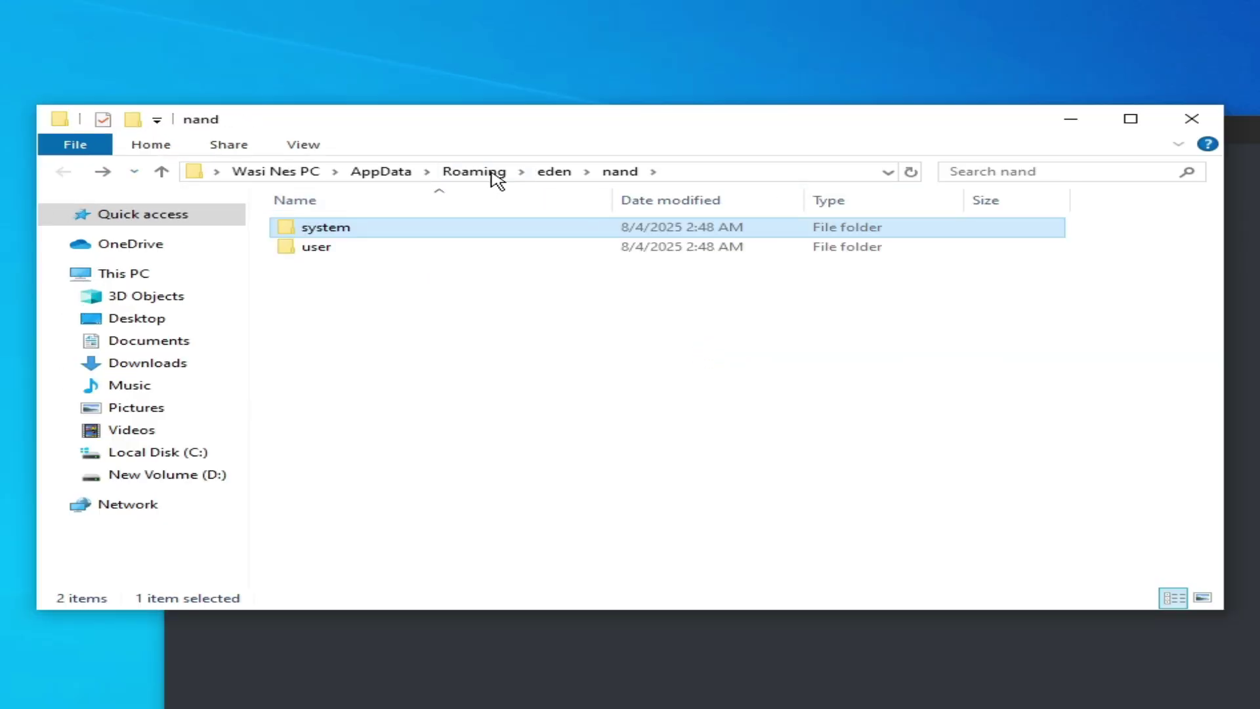
pyautogui.click(552, 173)
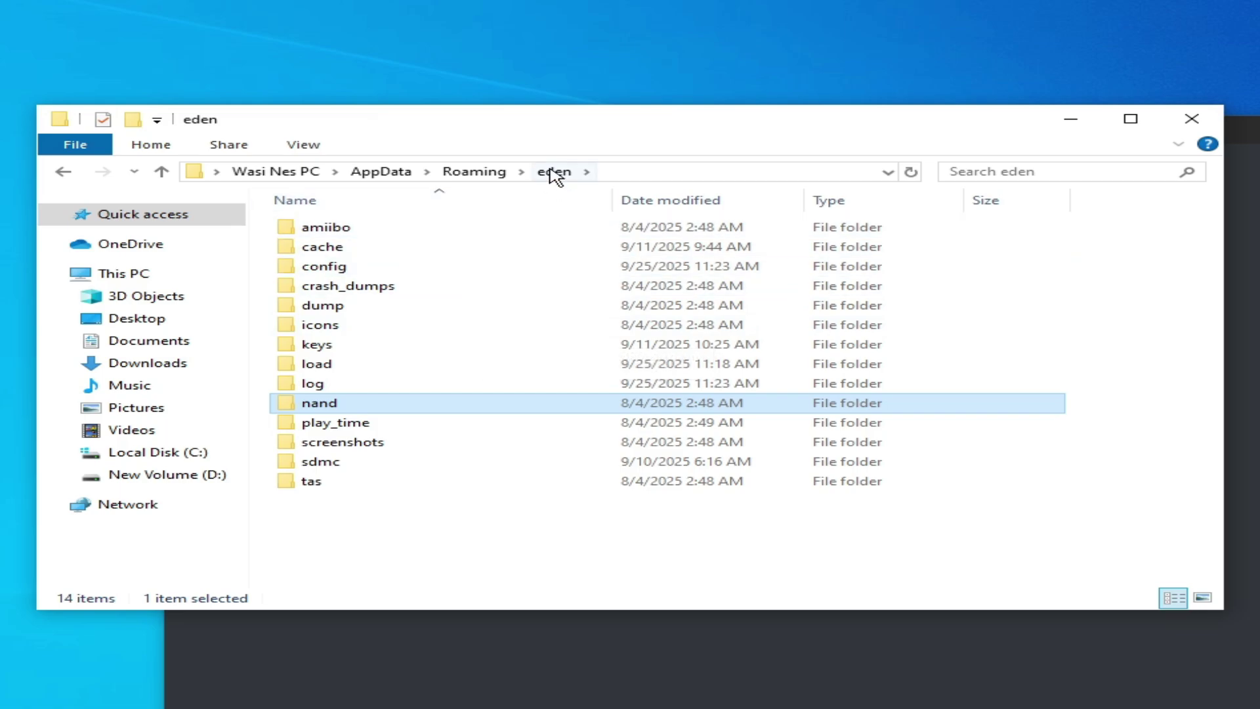
pyautogui.doubleClick(321, 345)
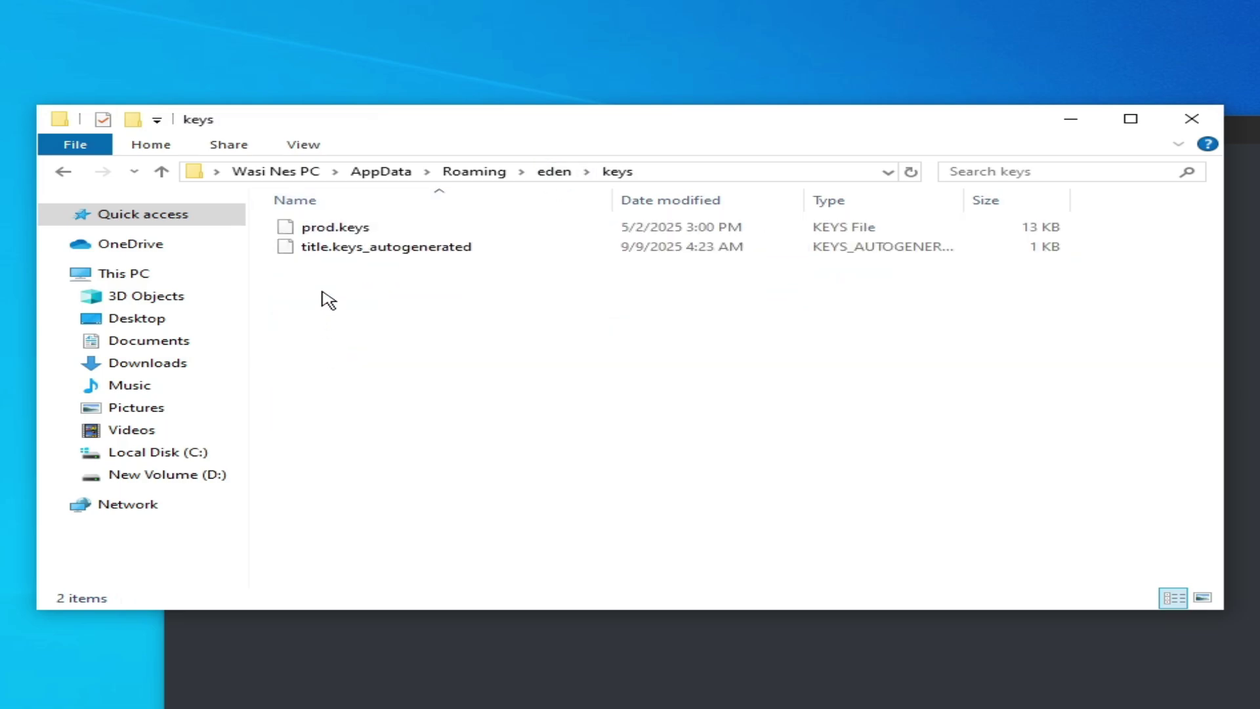
pyautogui.moveTo(322, 294); pyautogui.dragTo(355, 231)
pyautogui.rightClick(355, 231)
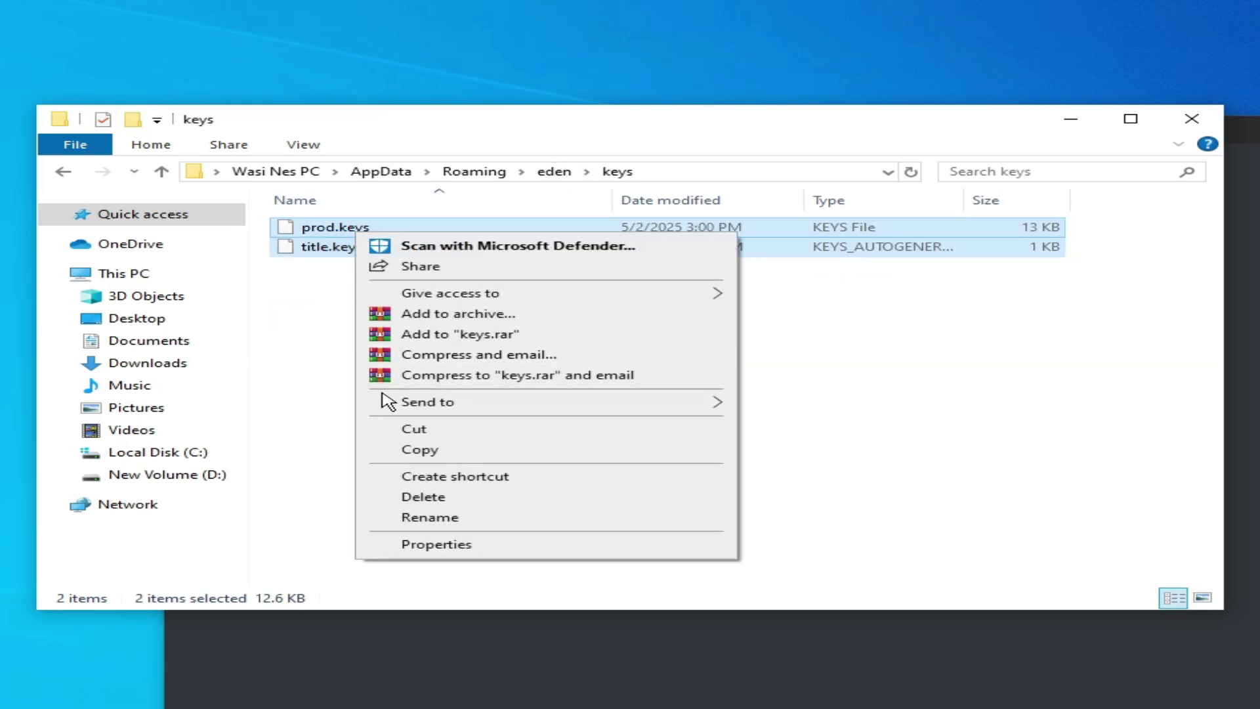
pyautogui.click(423, 497)
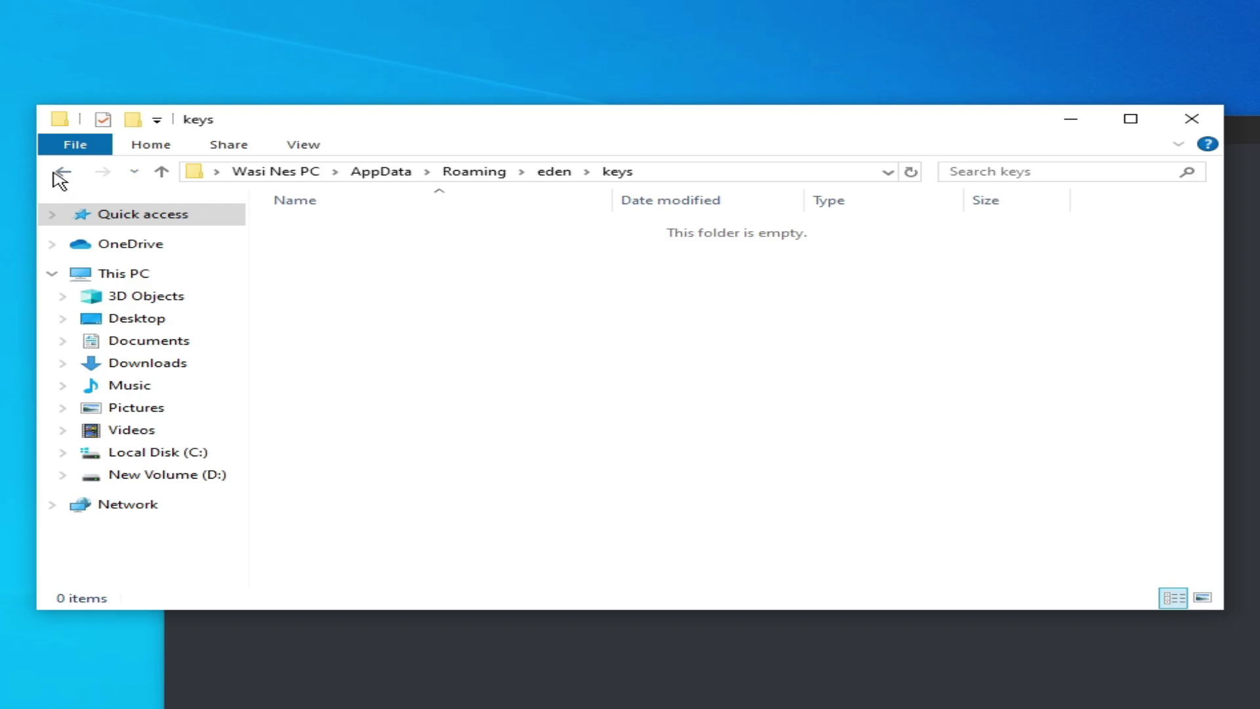
# Delete the qt-config file from Eden's config folder.
pyautogui.click(63, 172)
pyautogui.doubleClick(341, 253)
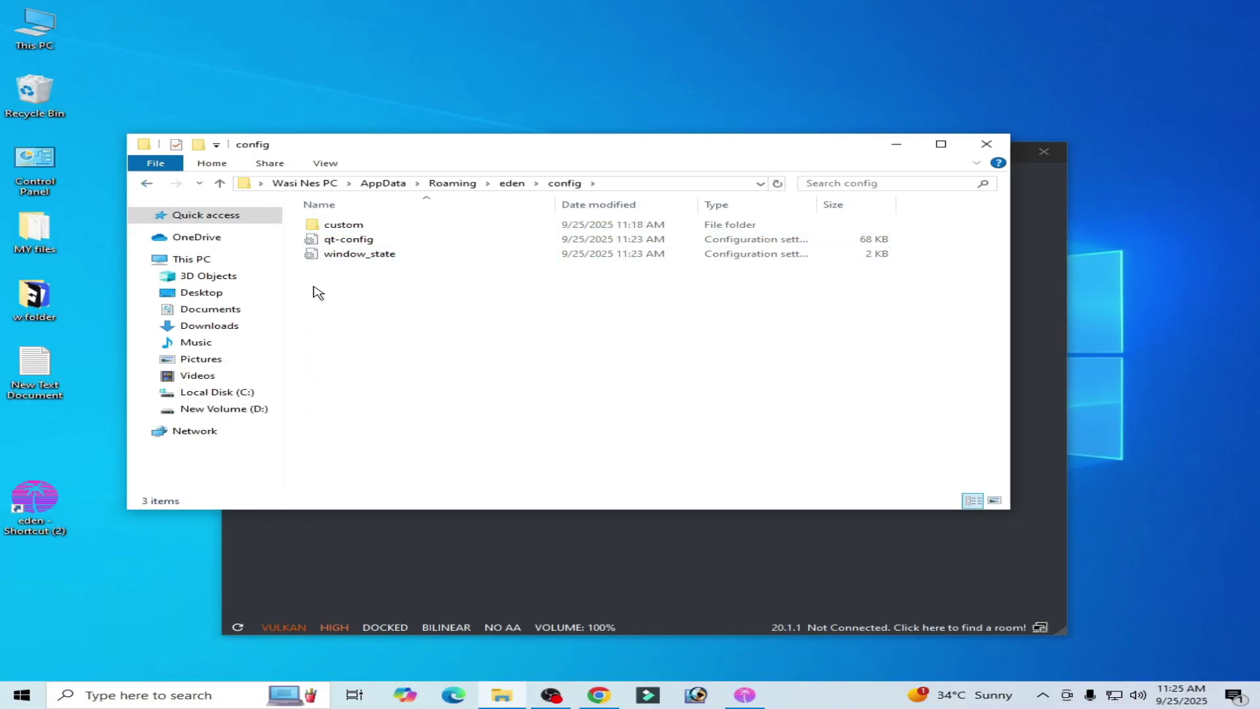
pyautogui.rightClick(328, 243)
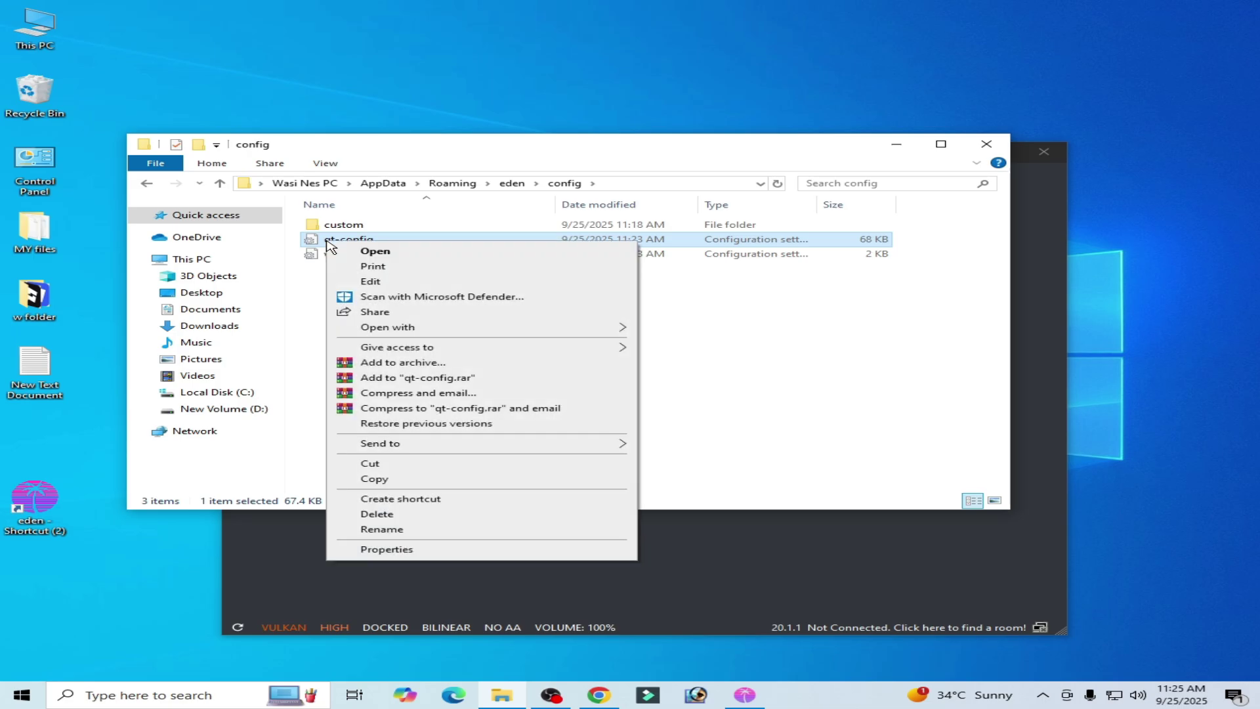
pyautogui.click(387, 514)
# Close Explorer and Eden, relaunch Eden, and dismiss the missing encryption keys warning.
pyautogui.click(986, 144)
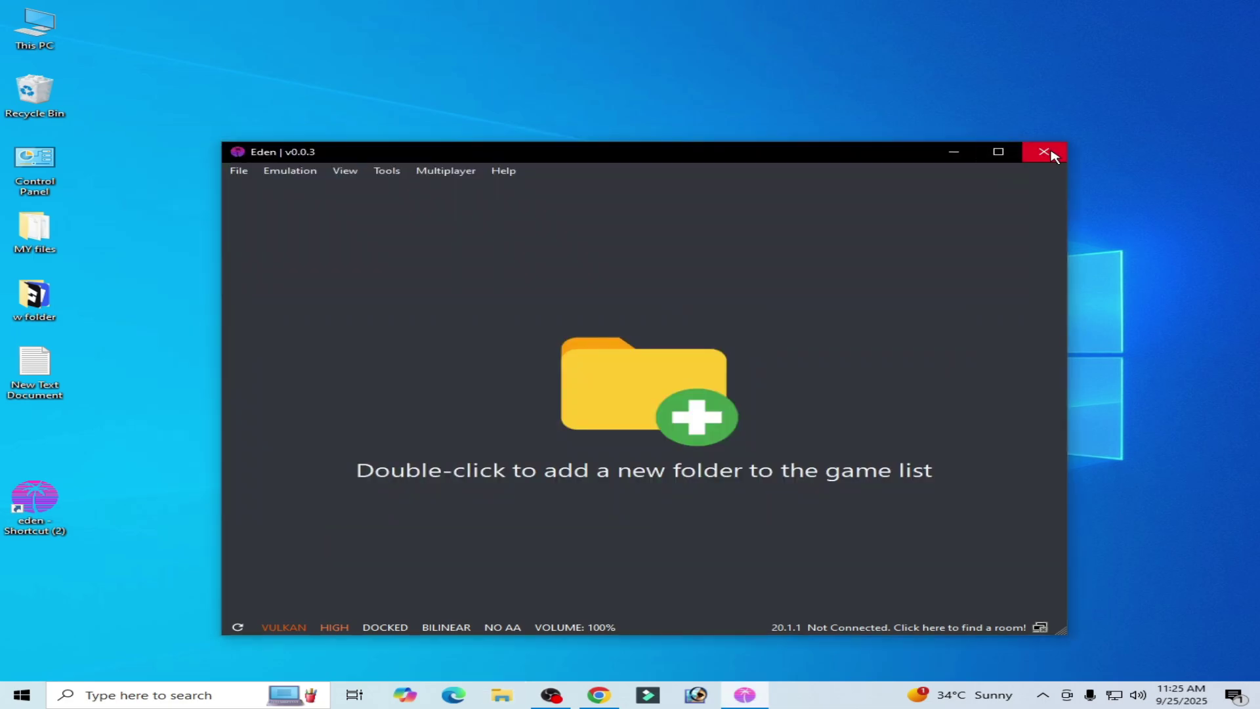
pyautogui.click(1043, 152)
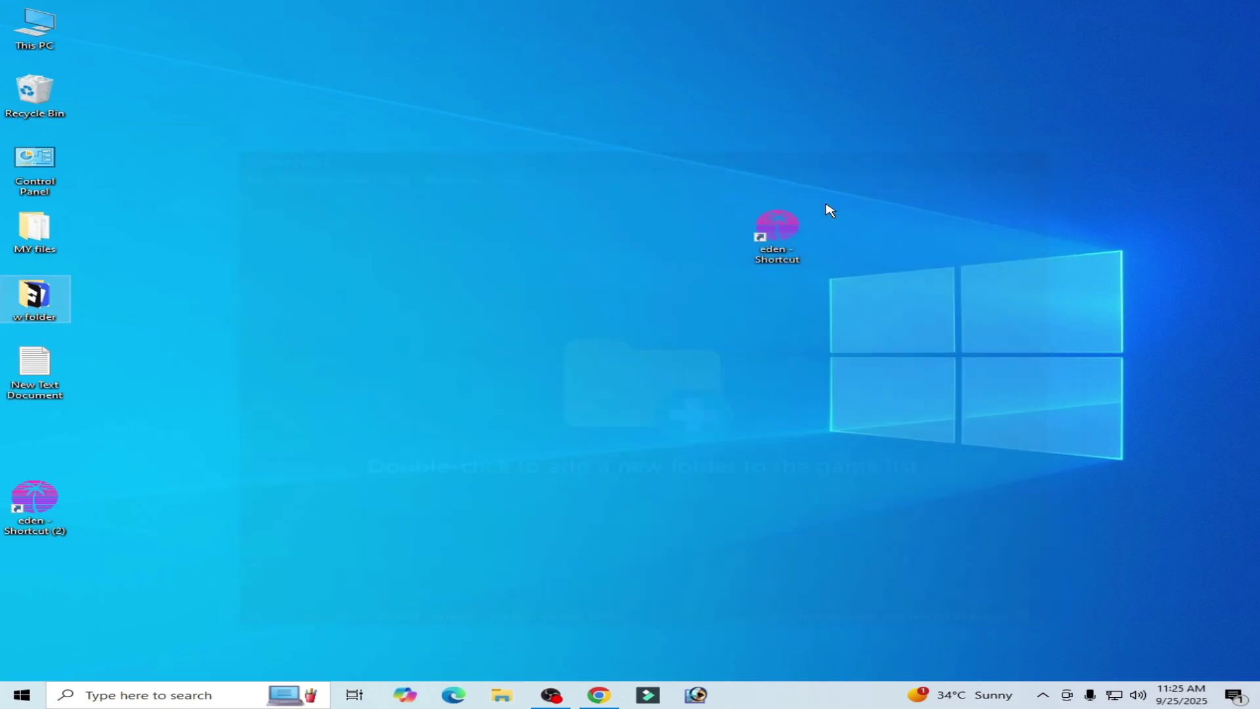
pyautogui.rightClick(780, 236)
pyautogui.click(827, 246)
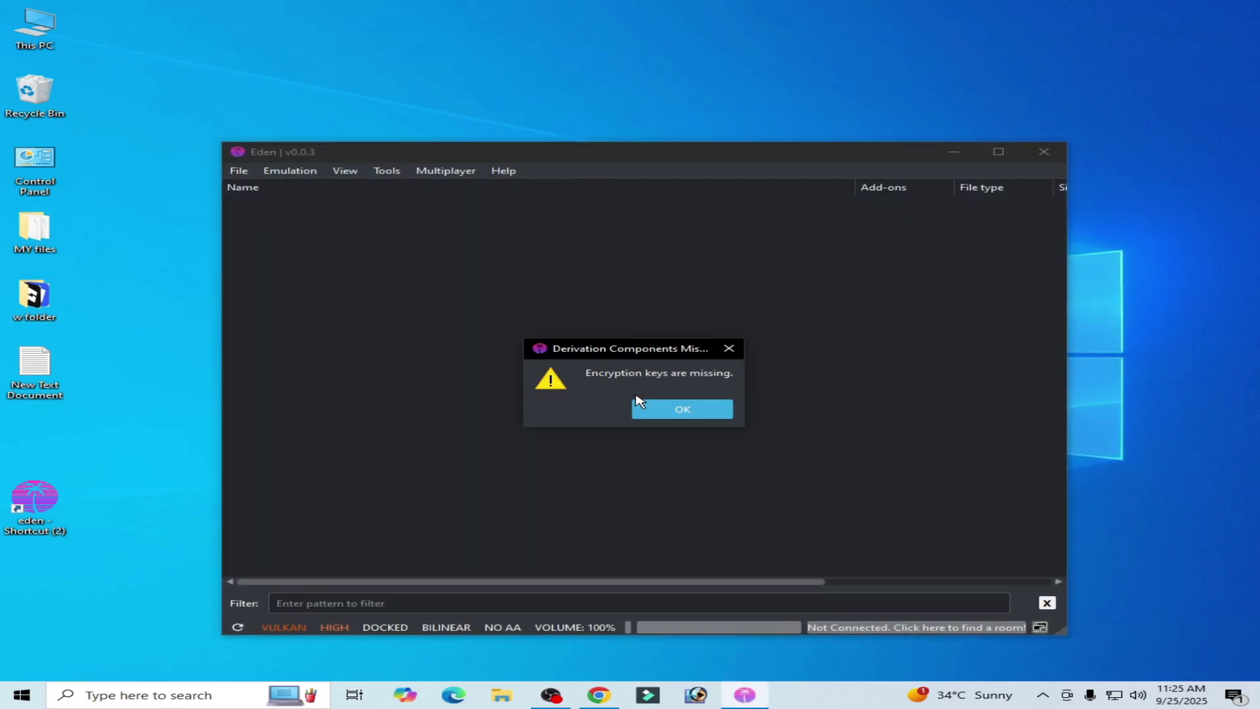
pyautogui.click(673, 421)
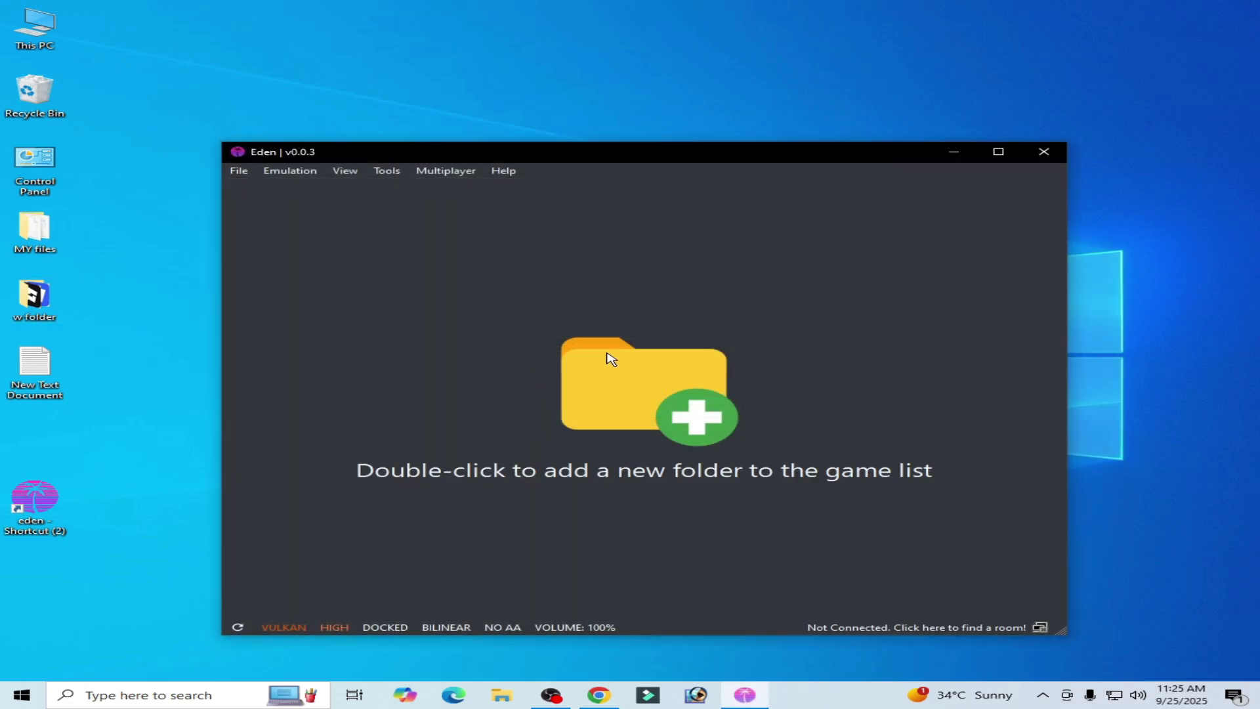
# Open Eden's NAND folder via File > Open Eden Folders.
pyautogui.click(239, 170)
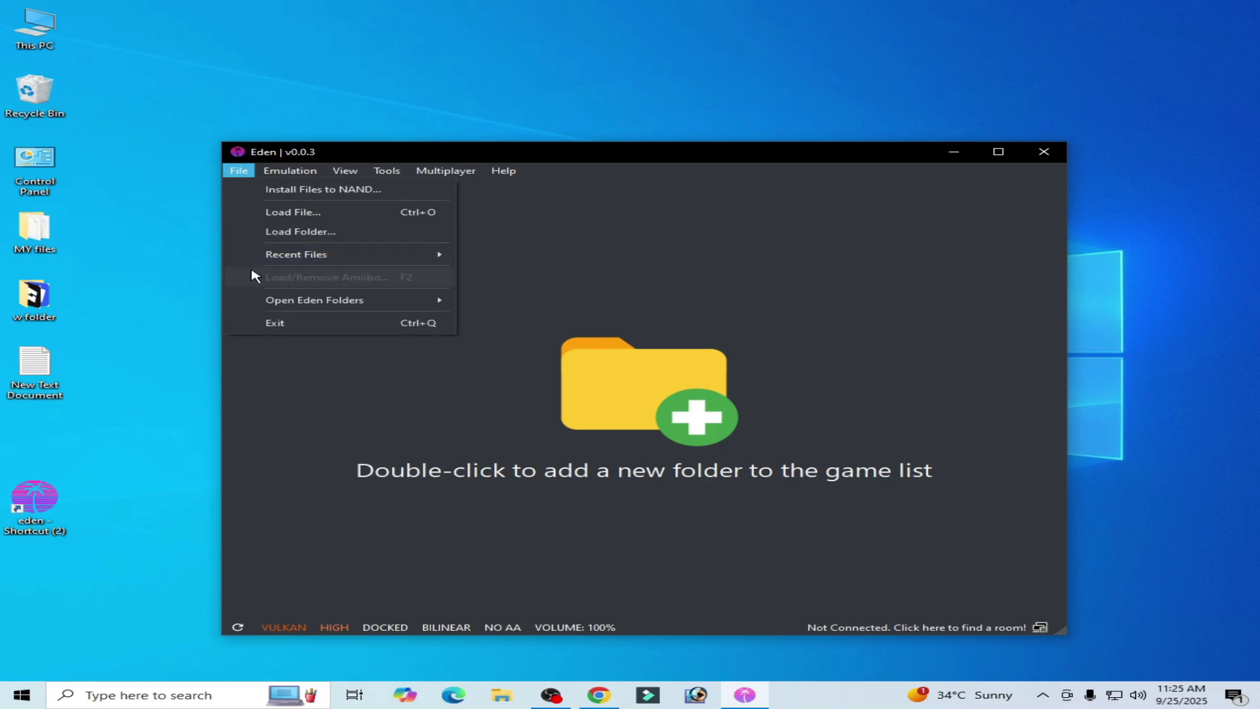
pyautogui.moveTo(418, 303)
pyautogui.click(504, 321)
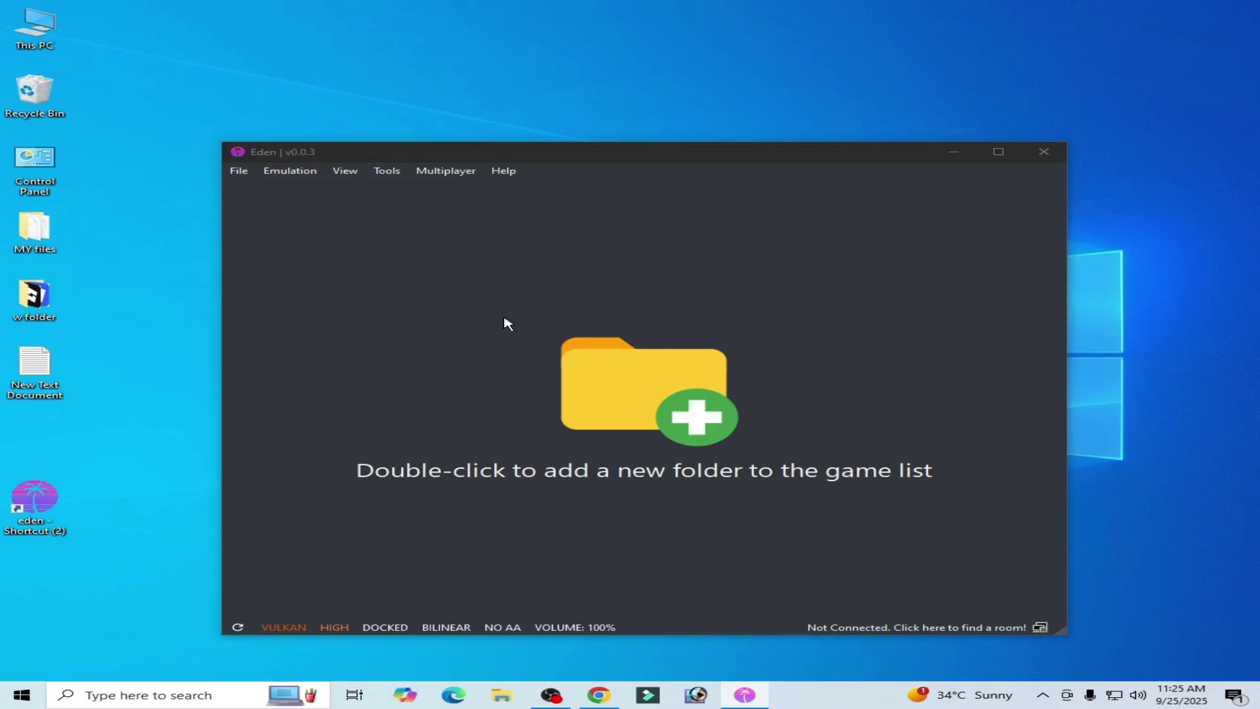
# Put the prod archive into eden\keys and extract prod.keys there.
pyautogui.click(511, 183)
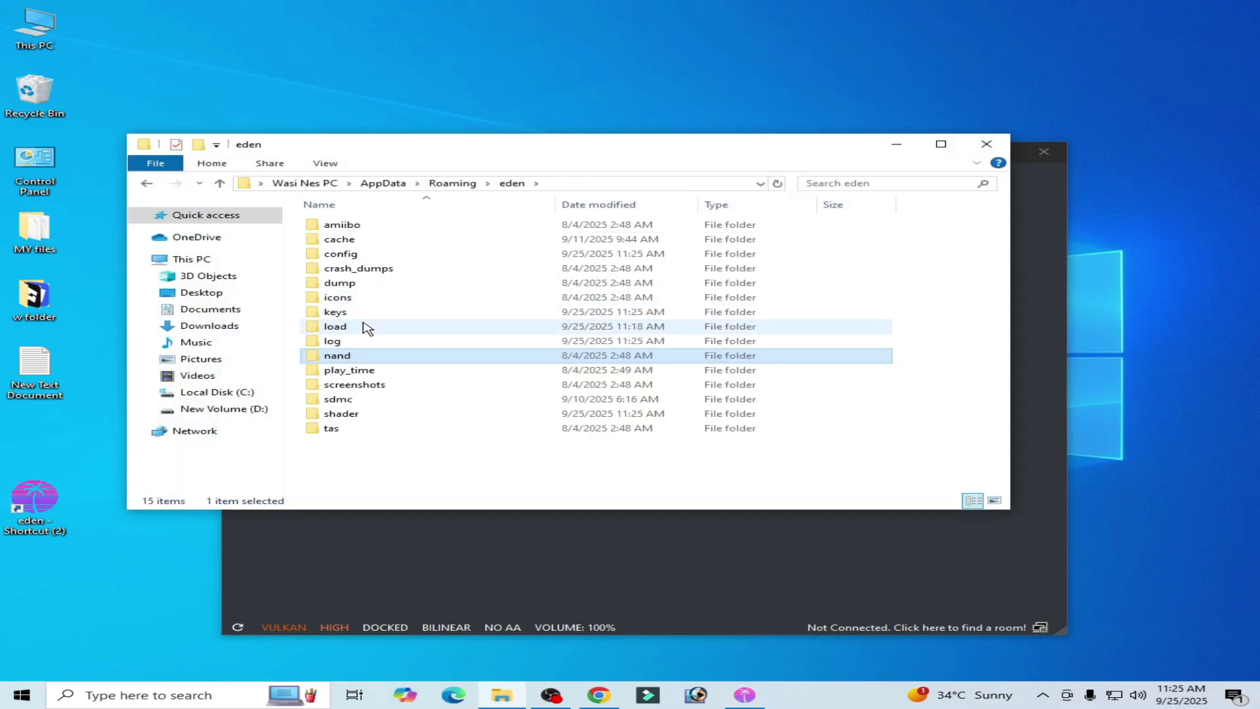
pyautogui.doubleClick(360, 320)
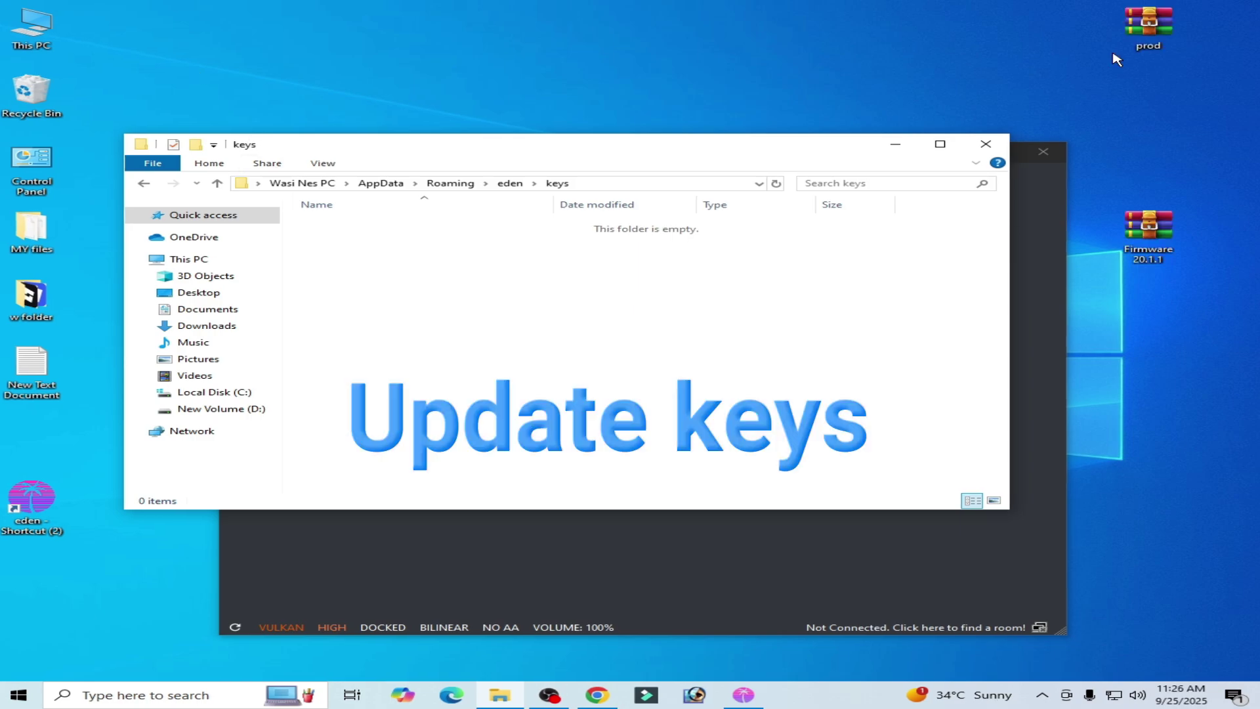
pyautogui.moveTo(1148, 26); pyautogui.dragTo(489, 301)
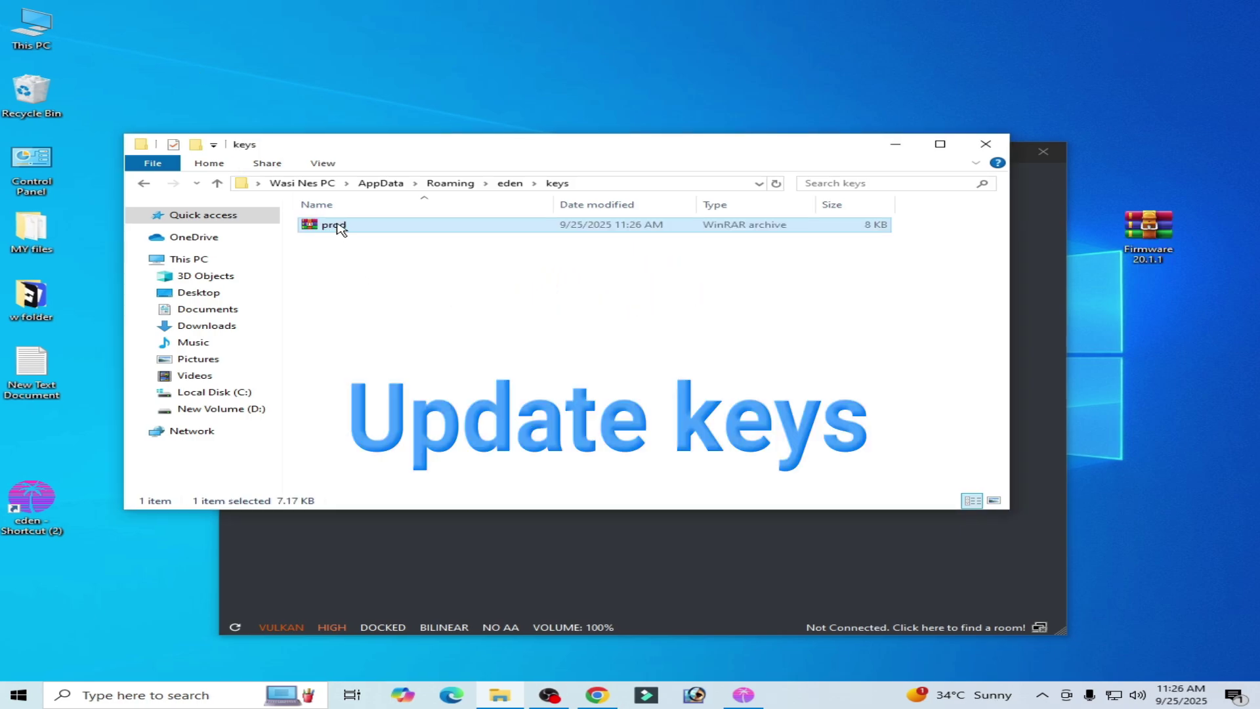
pyautogui.rightClick(338, 226)
pyautogui.click(365, 282)
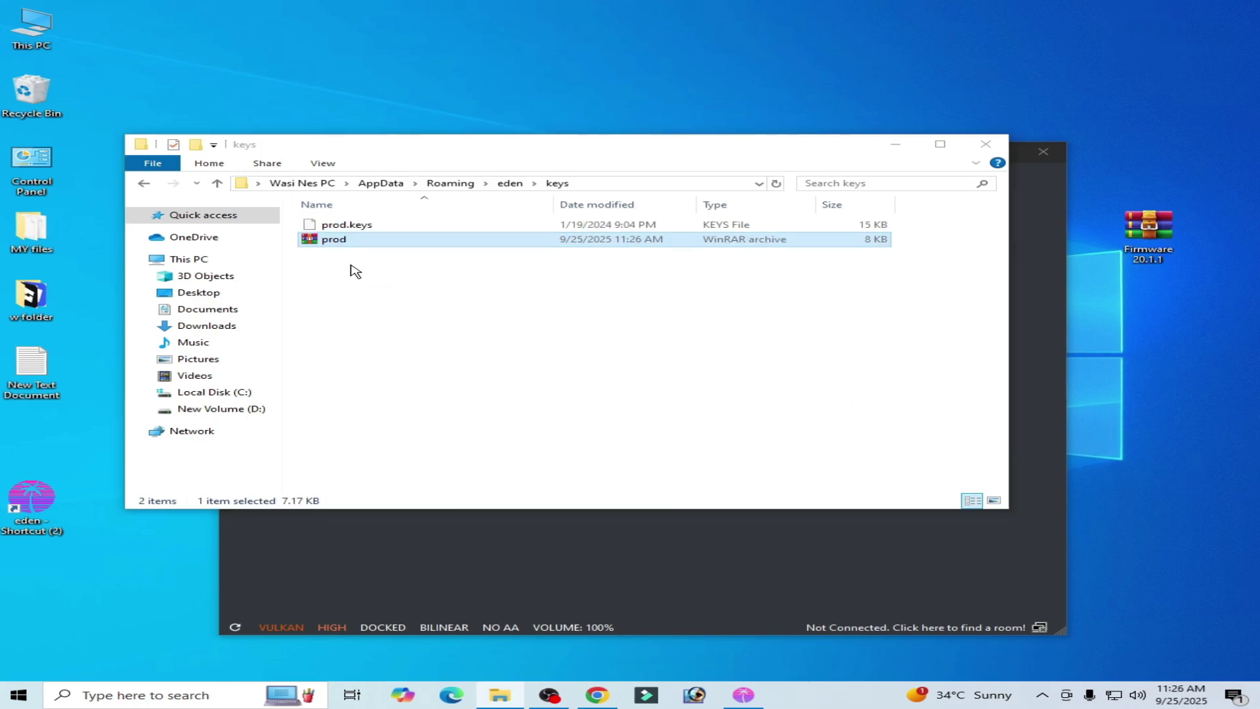
# Move the prod archive back to the desktop and close Explorer and Eden.
pyautogui.moveTo(317, 242); pyautogui.dragTo(553, 26)
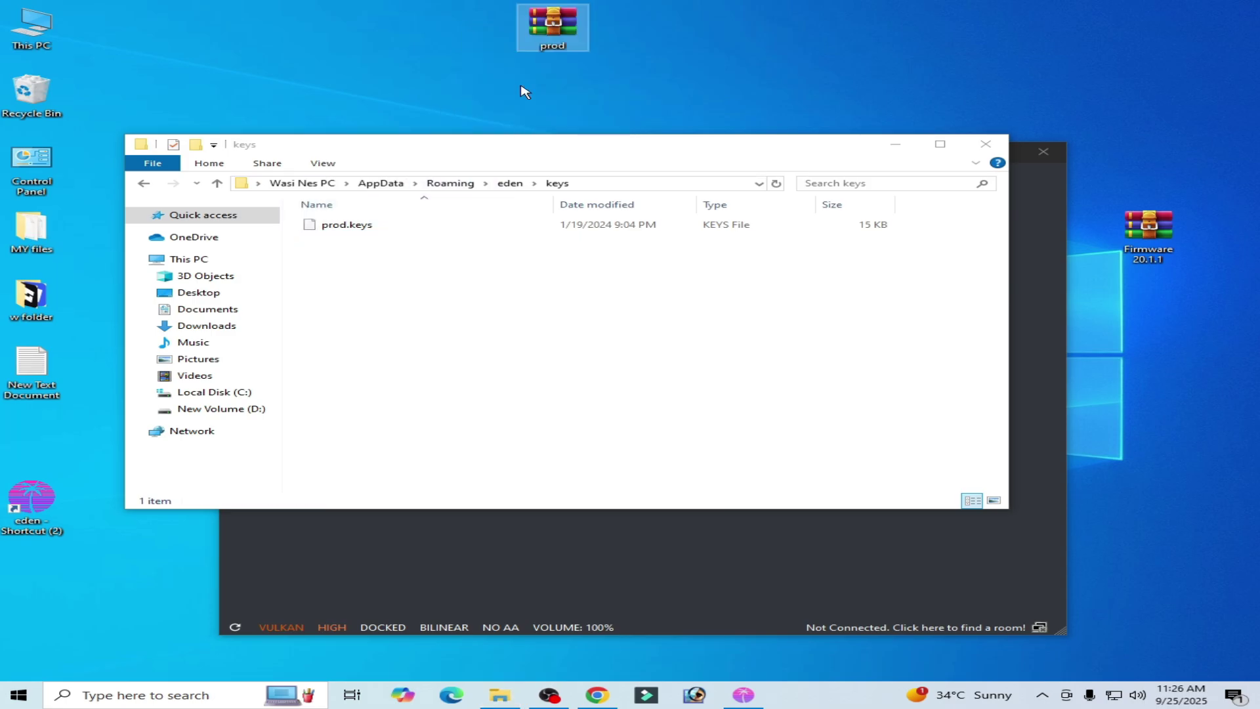
pyautogui.click(986, 144)
pyautogui.click(1043, 151)
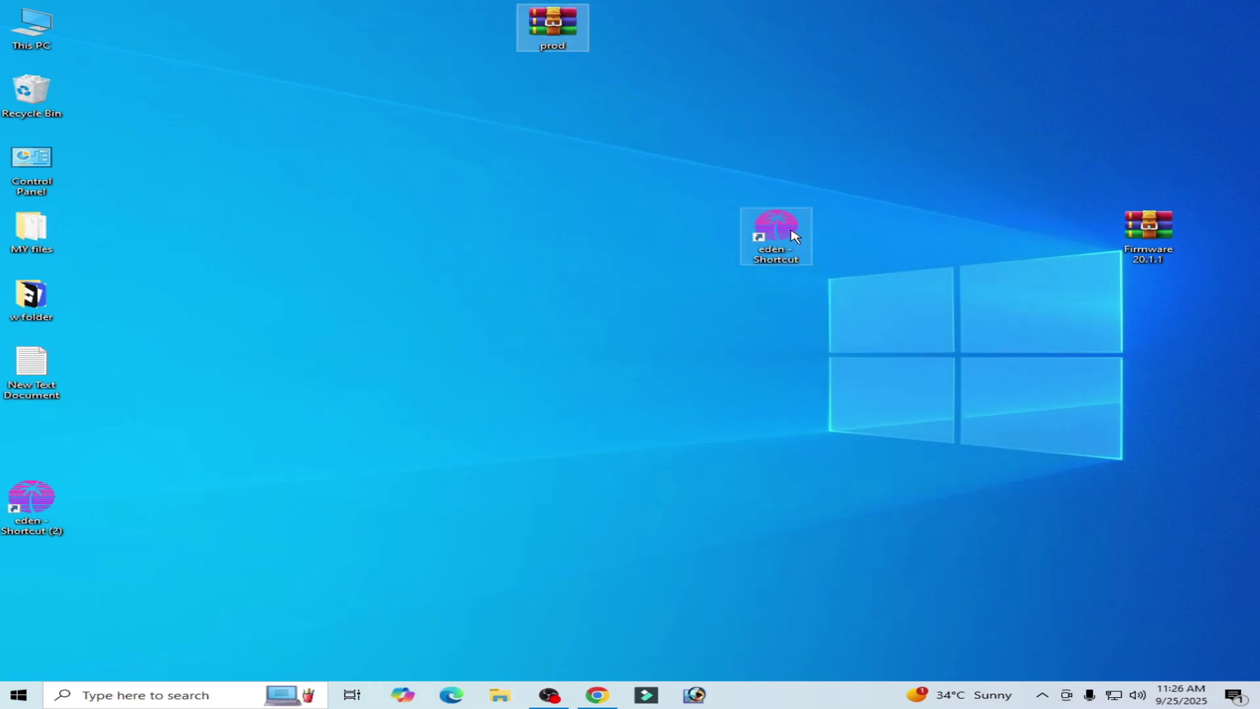
# Relaunch Eden from the desktop shortcut.
pyautogui.rightClick(791, 230)
pyautogui.click(827, 240)
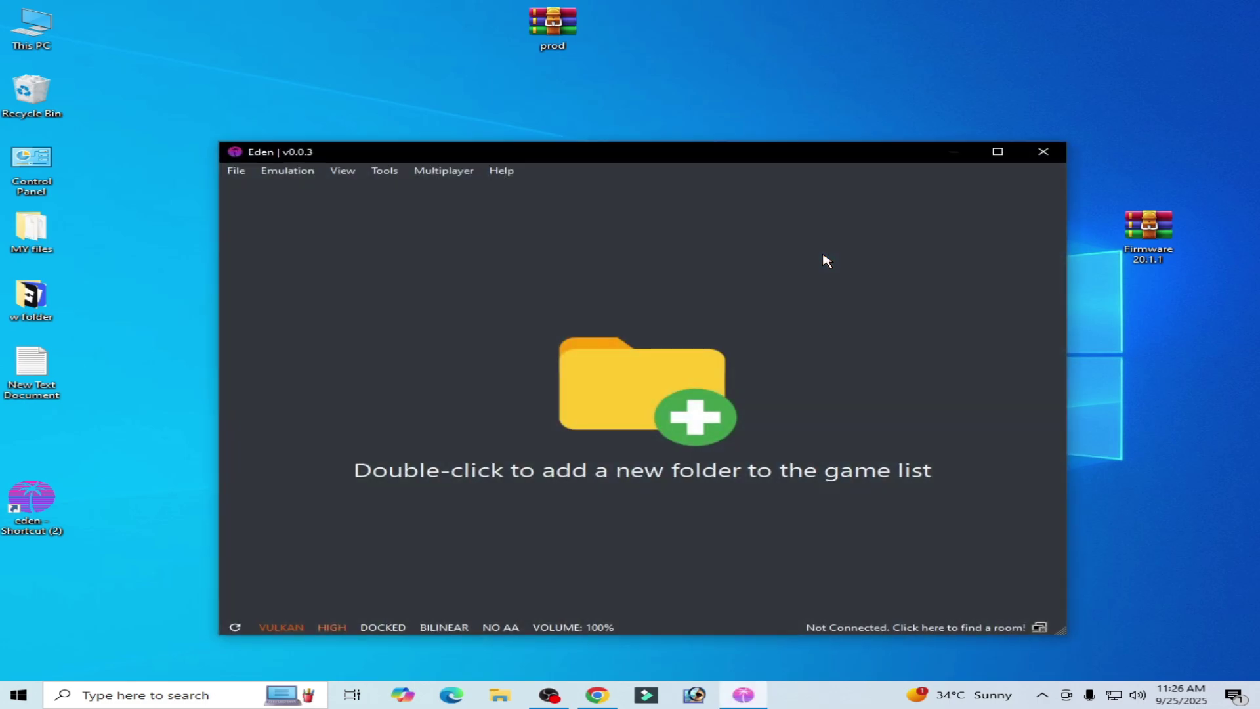
pyautogui.moveTo(811, 152); pyautogui.dragTo(775, 136)
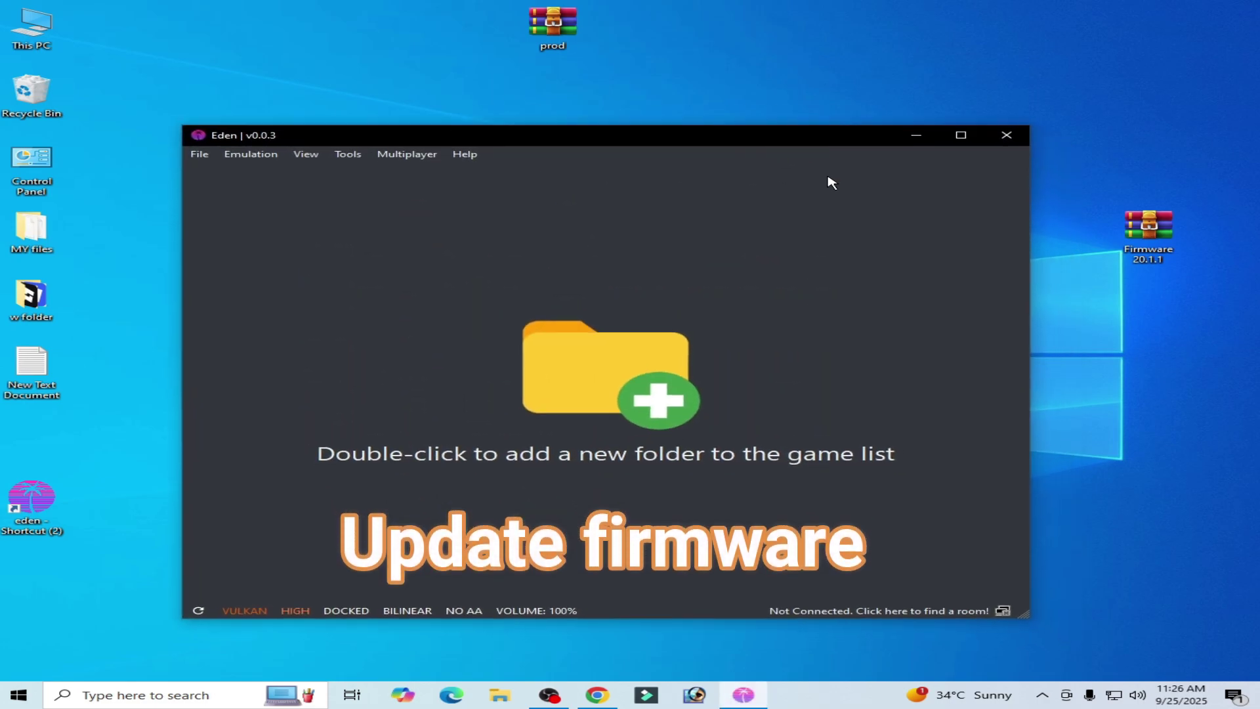
pyautogui.moveTo(1156, 236); pyautogui.dragTo(1129, 270)
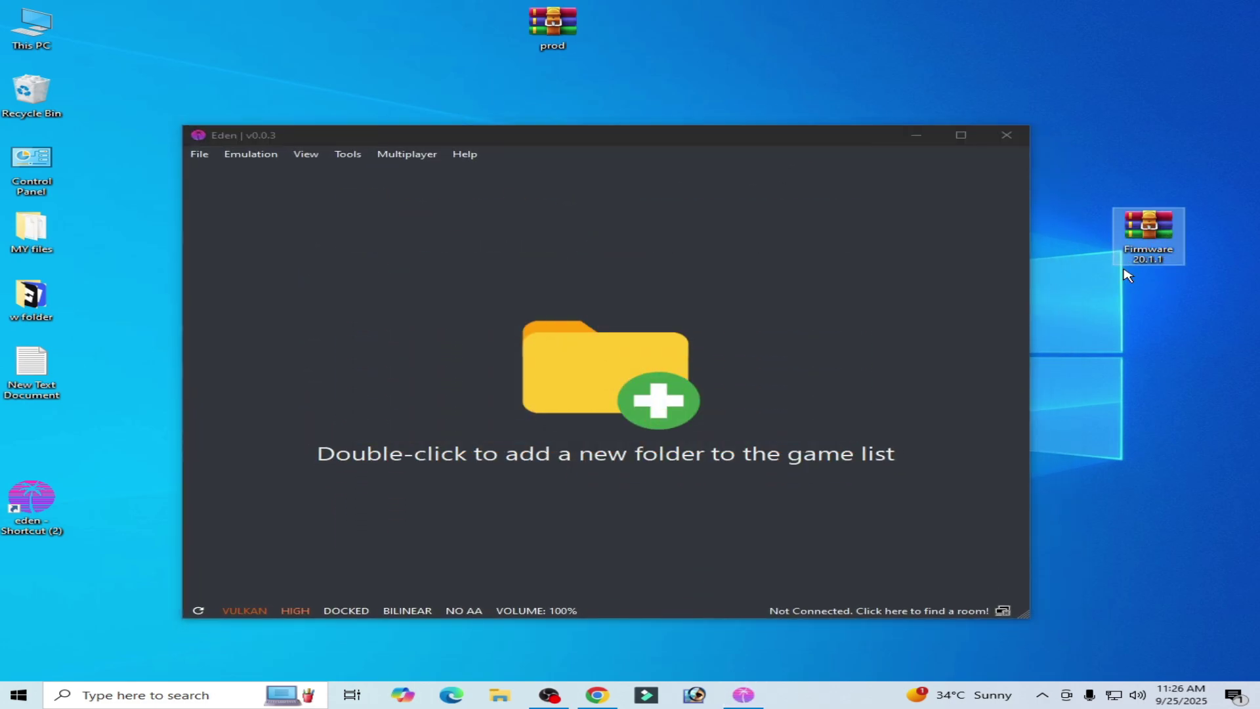
# Install firmware from the Desktop Firmware 20.1.1 ZIP via Tools > Install Firmware.
pyautogui.click(357, 156)
pyautogui.moveTo(549, 197)
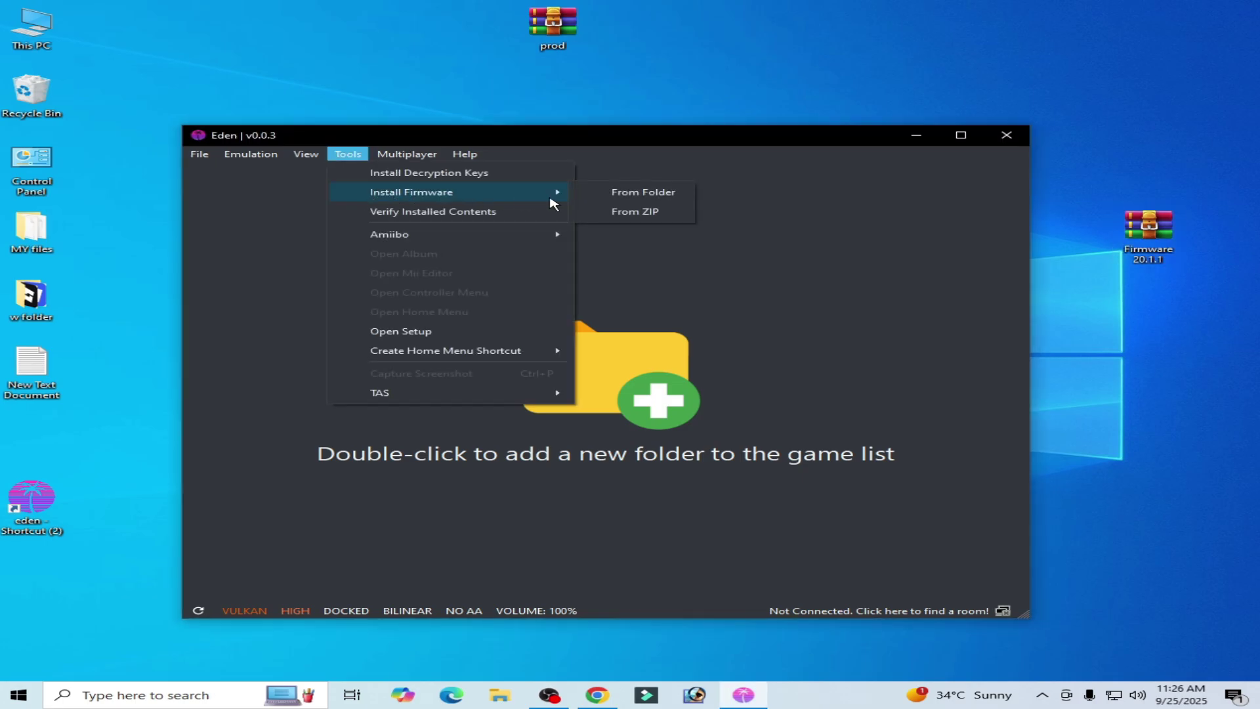
pyautogui.click(631, 211)
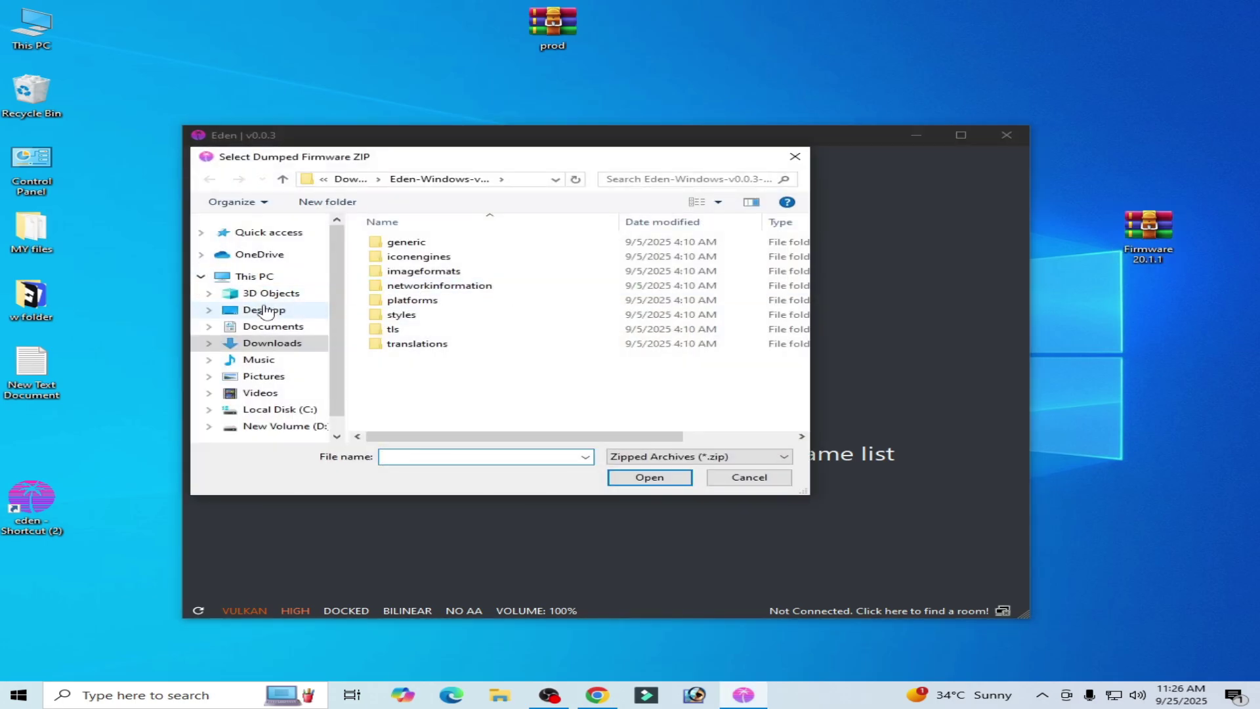
pyautogui.click(265, 309)
pyautogui.click(634, 289)
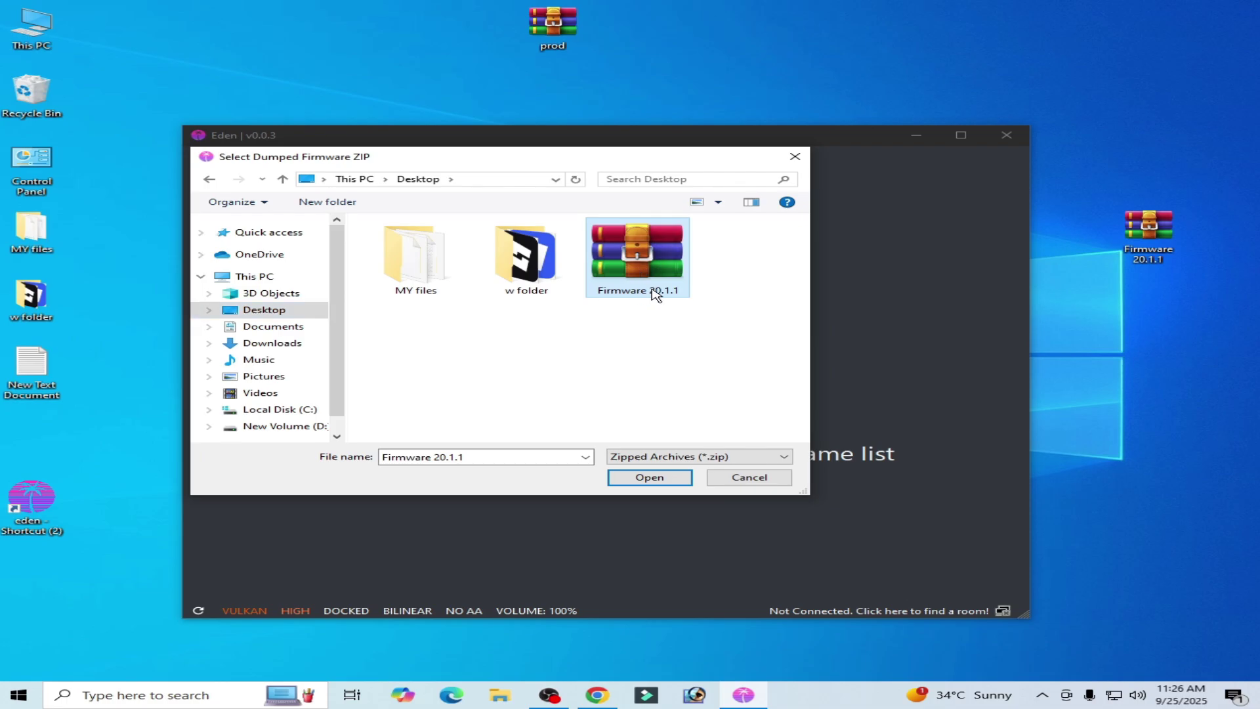
pyautogui.click(653, 478)
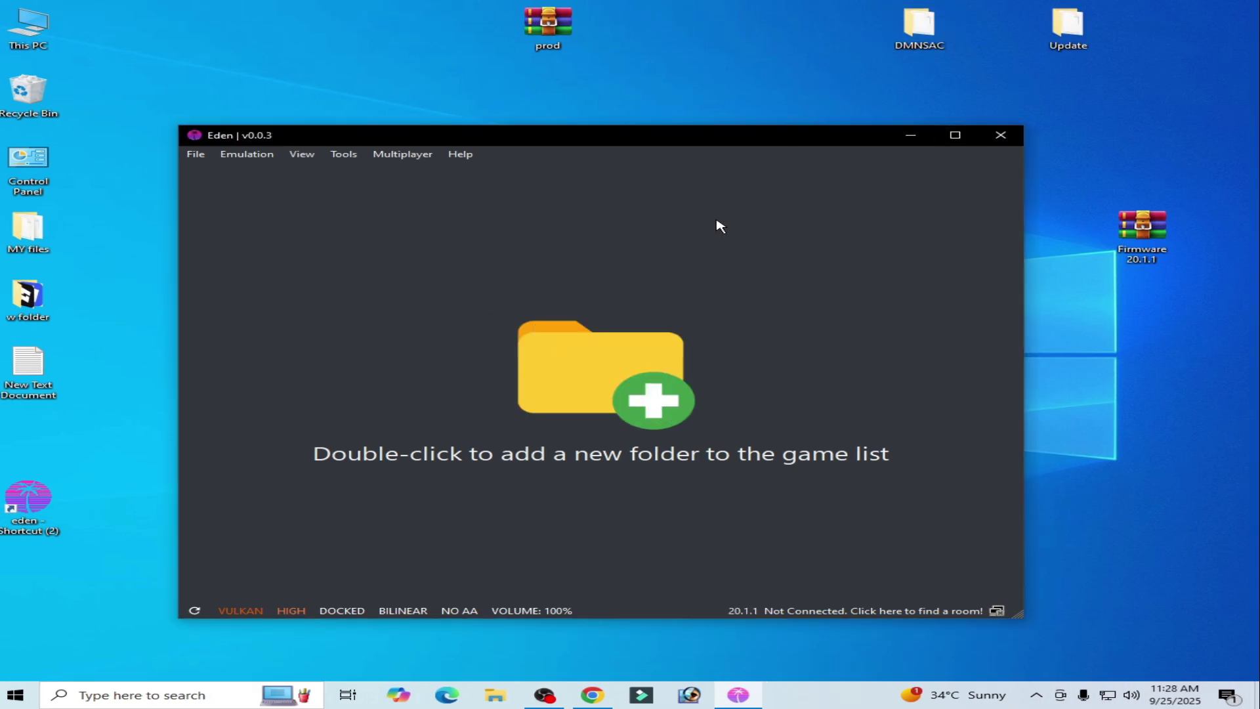
# Add the Desktop\DMNSAC folder to Eden's game directories from the empty game list.
pyautogui.doubleClick(659, 326)
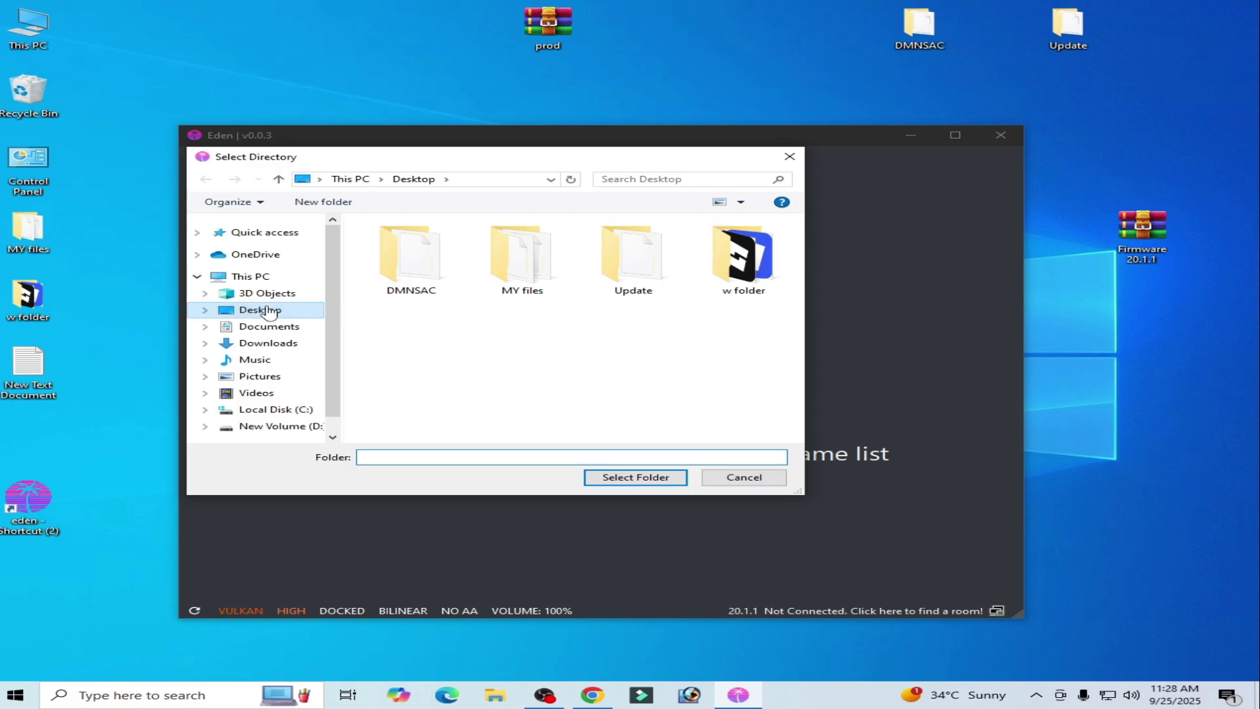
pyautogui.click(268, 315)
pyautogui.doubleClick(408, 273)
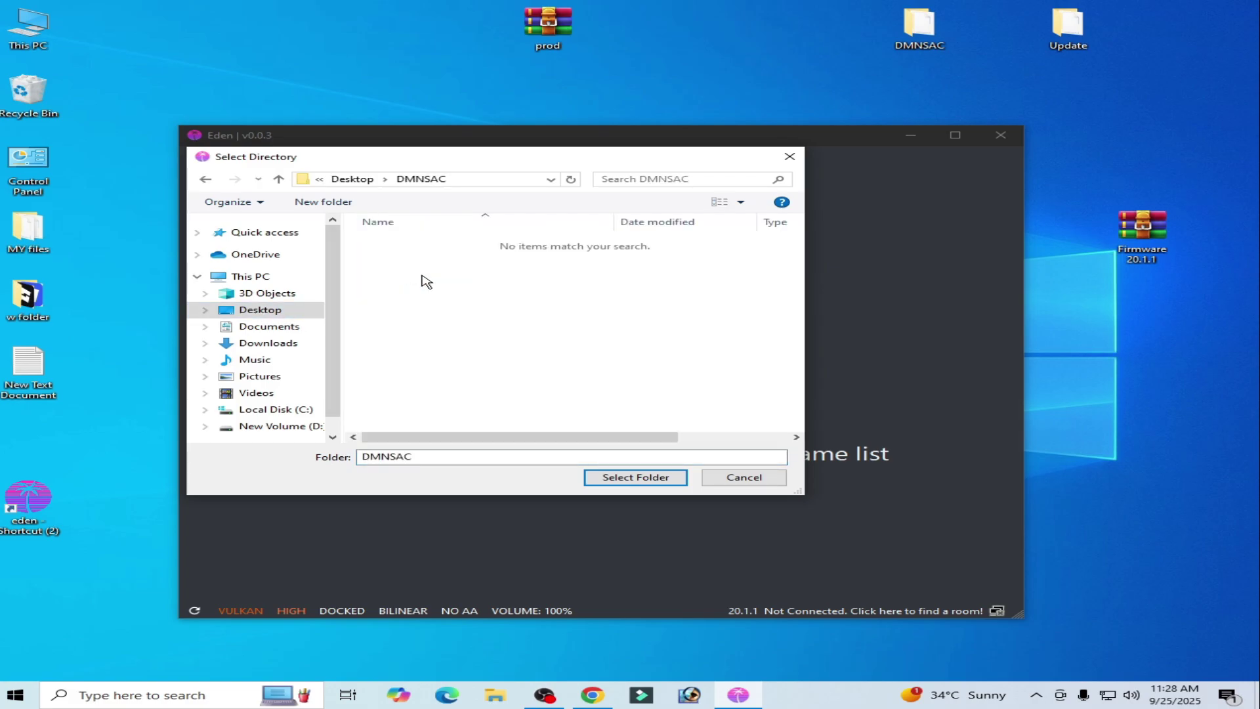
pyautogui.click(635, 477)
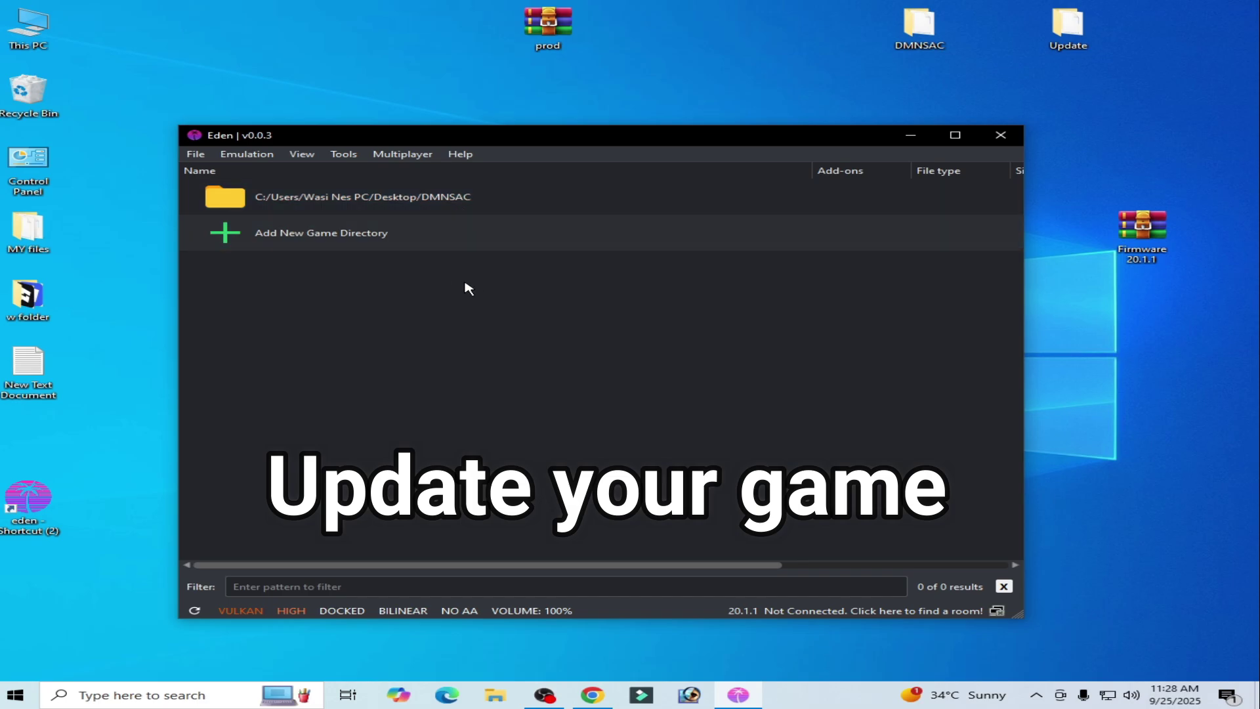
# Install the Demons .nsp update from Desktop\Update to NAND and dismiss the results.
pyautogui.click(196, 153)
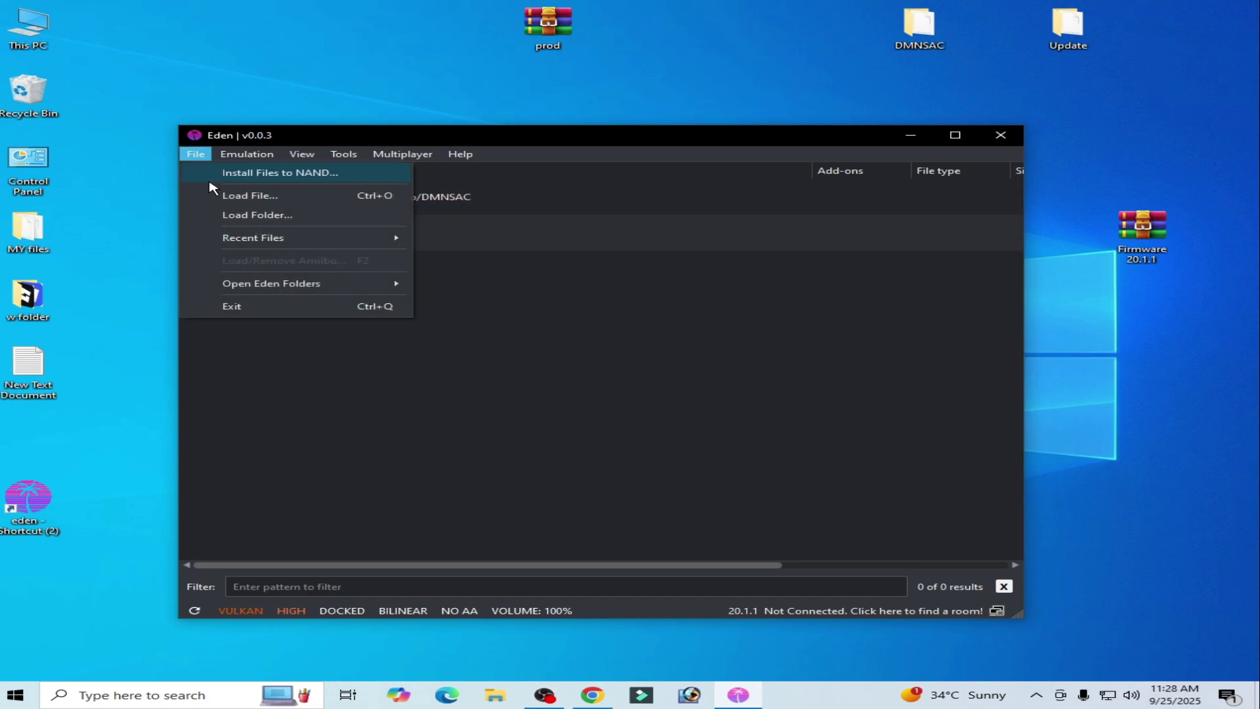
pyautogui.click(280, 173)
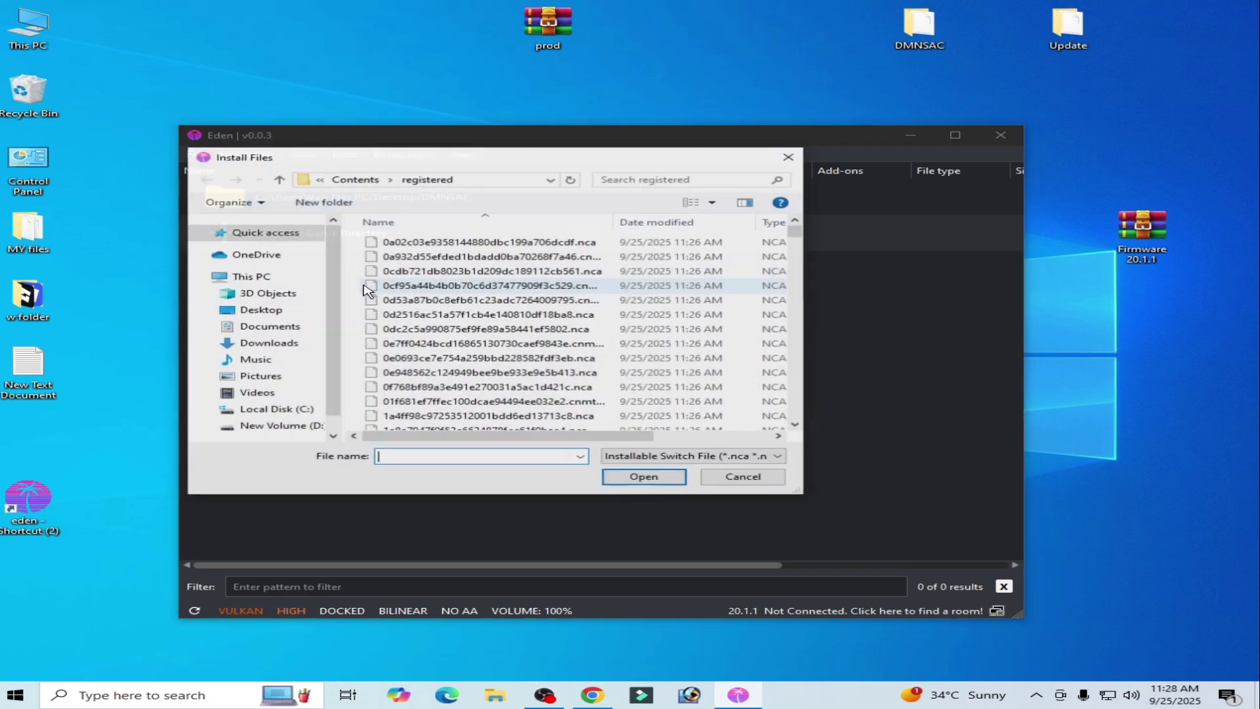
pyautogui.click(262, 311)
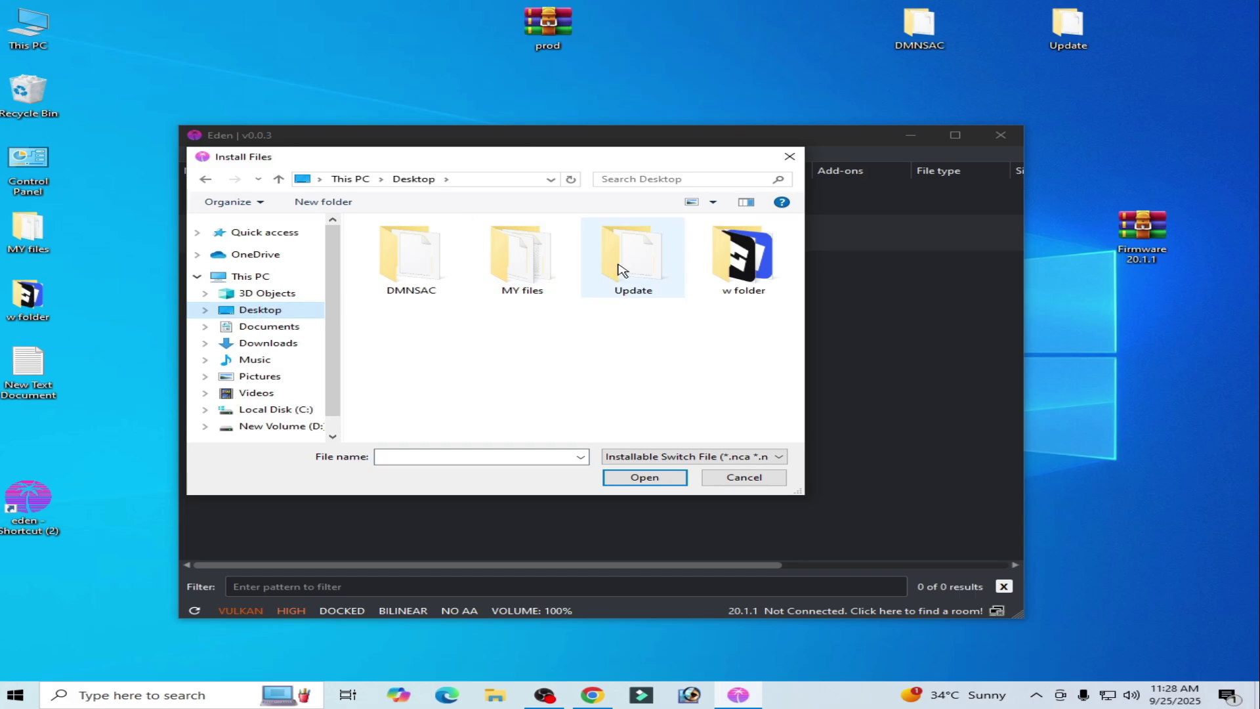
pyautogui.doubleClick(642, 289)
pyautogui.click(425, 244)
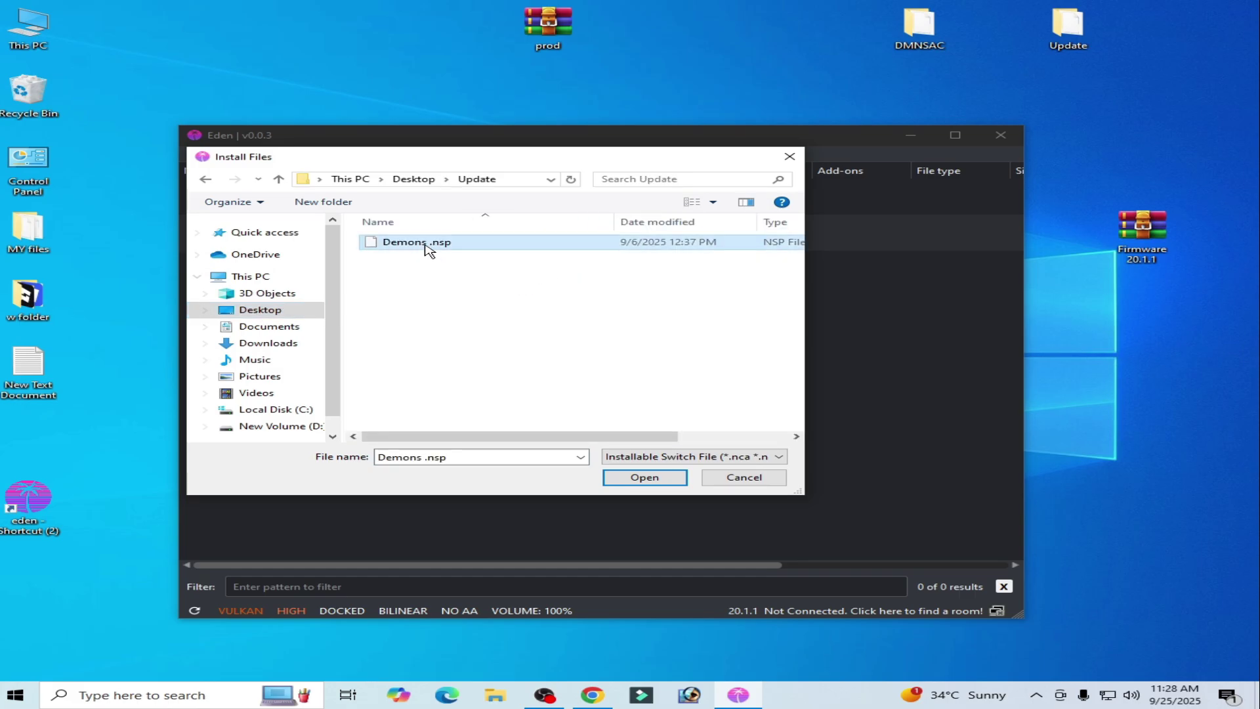
pyautogui.click(643, 478)
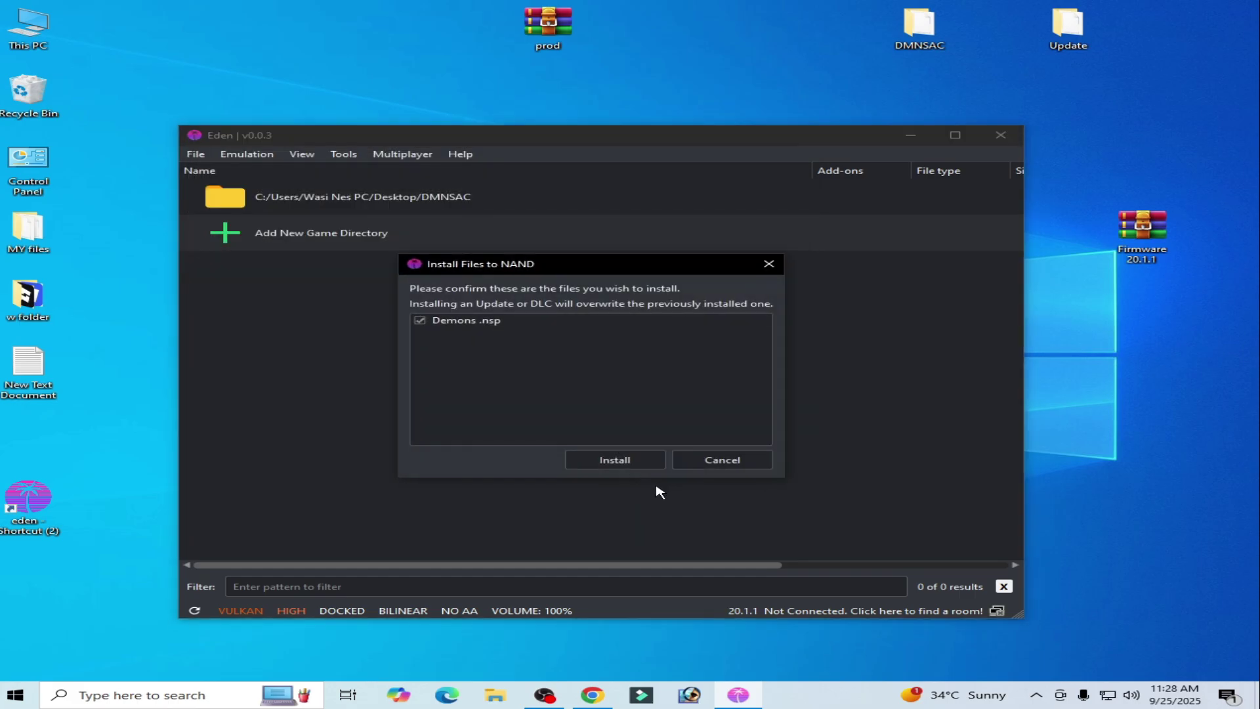
pyautogui.click(607, 460)
pyautogui.click(620, 397)
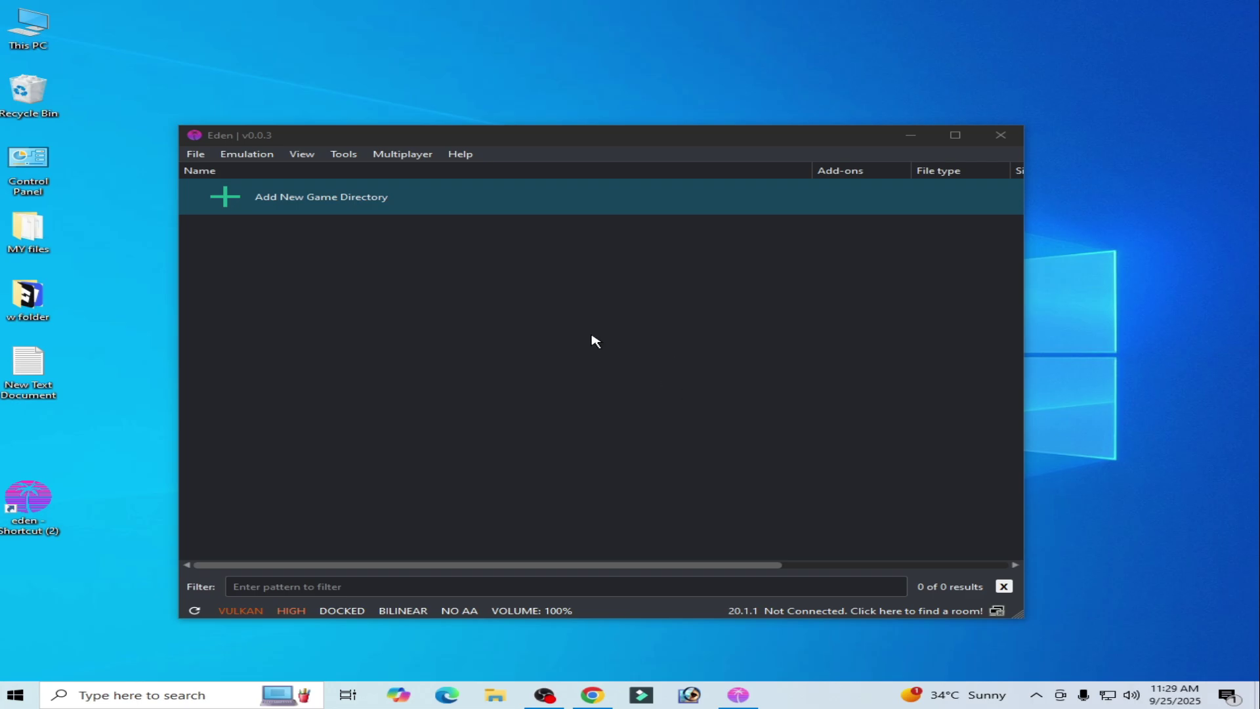
# Switch Eden's graphics API from Vulkan to OpenGL, keeping the GLASM shader backend.
pyautogui.click(244, 155)
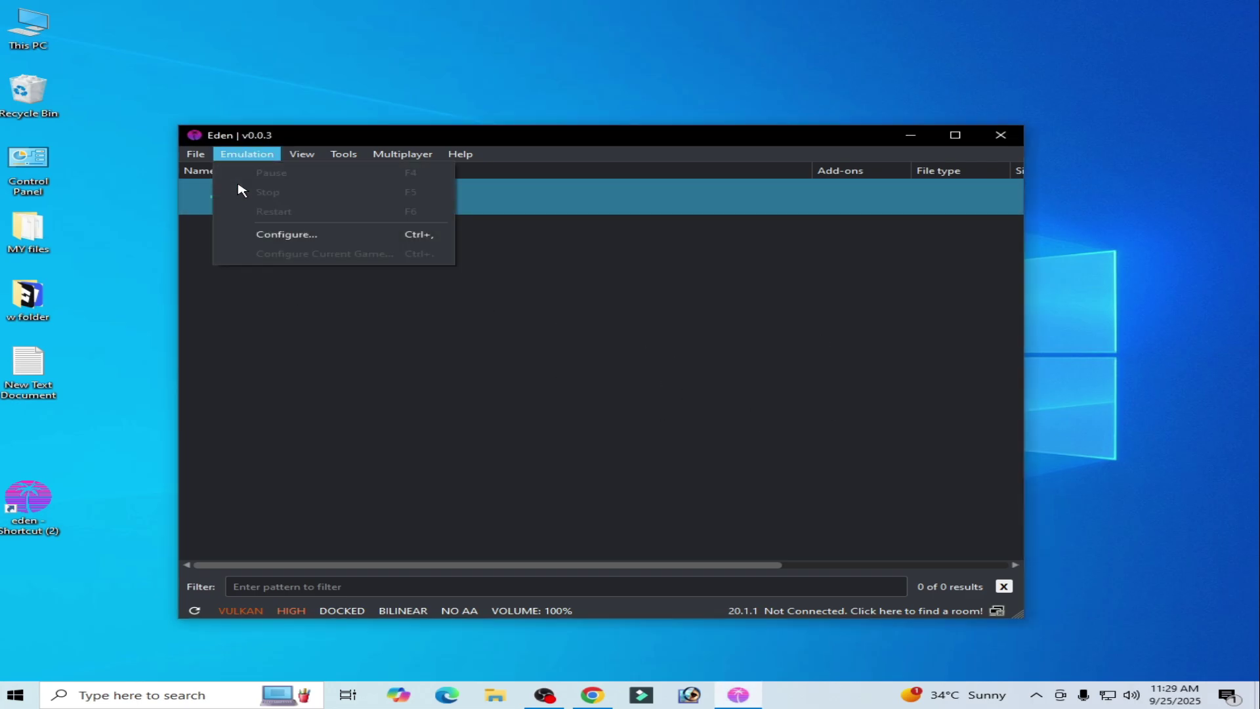
pyautogui.click(273, 232)
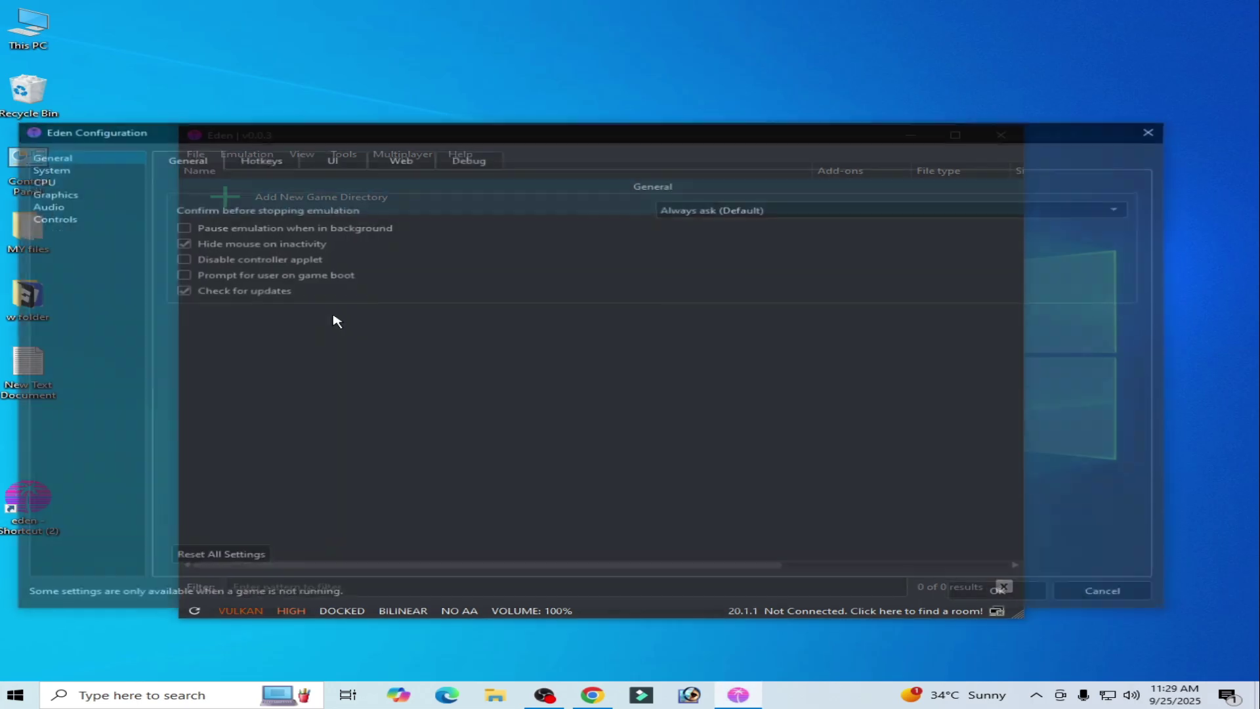
pyautogui.click(65, 194)
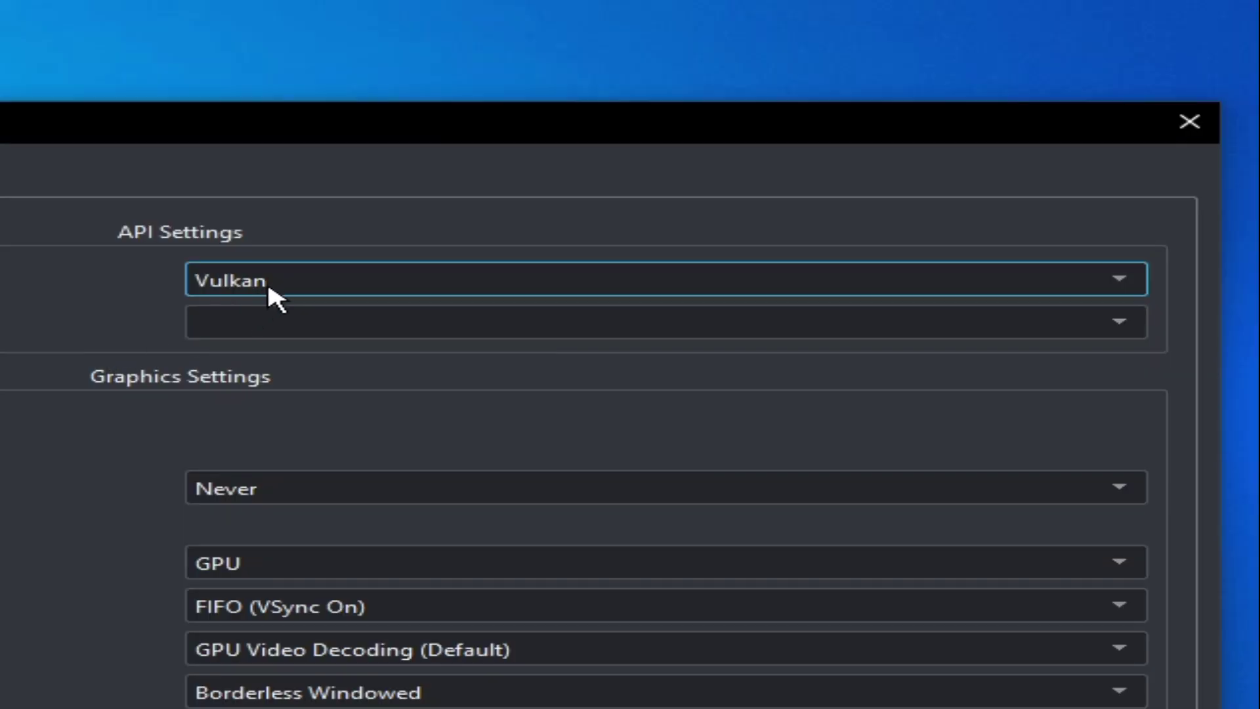
pyautogui.click(700, 212)
pyautogui.click(250, 312)
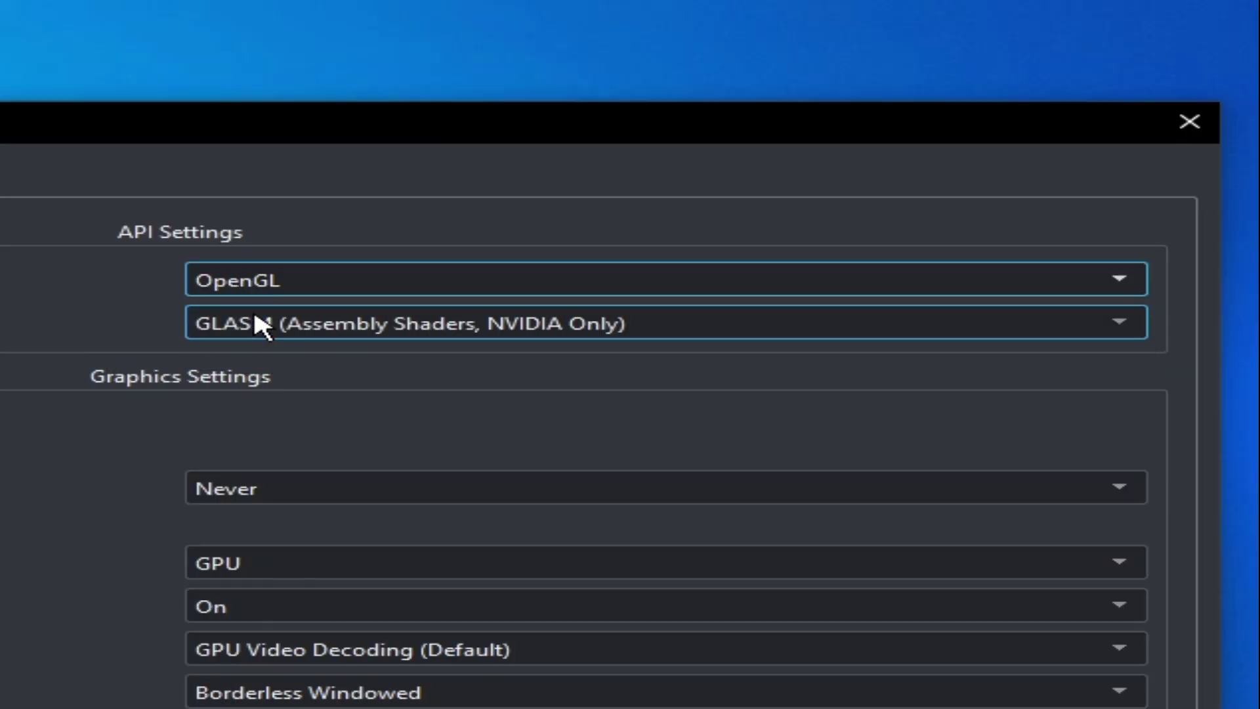
pyautogui.click(381, 328)
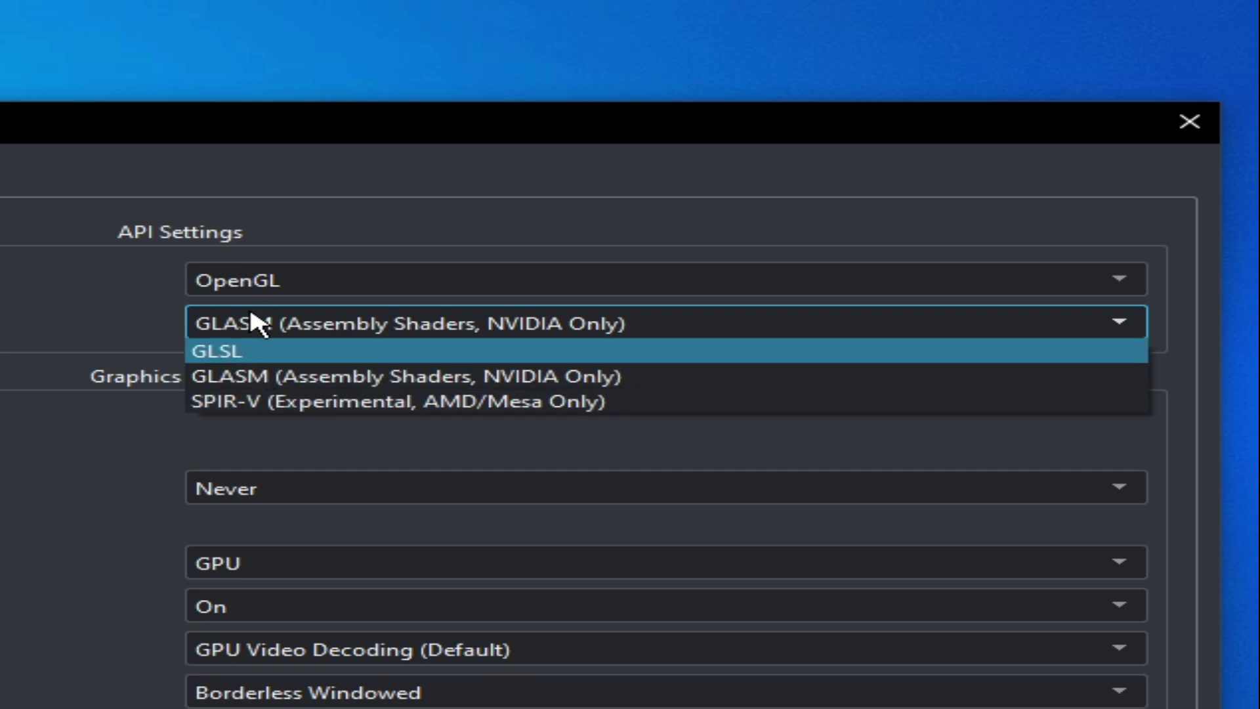
pyautogui.click(314, 380)
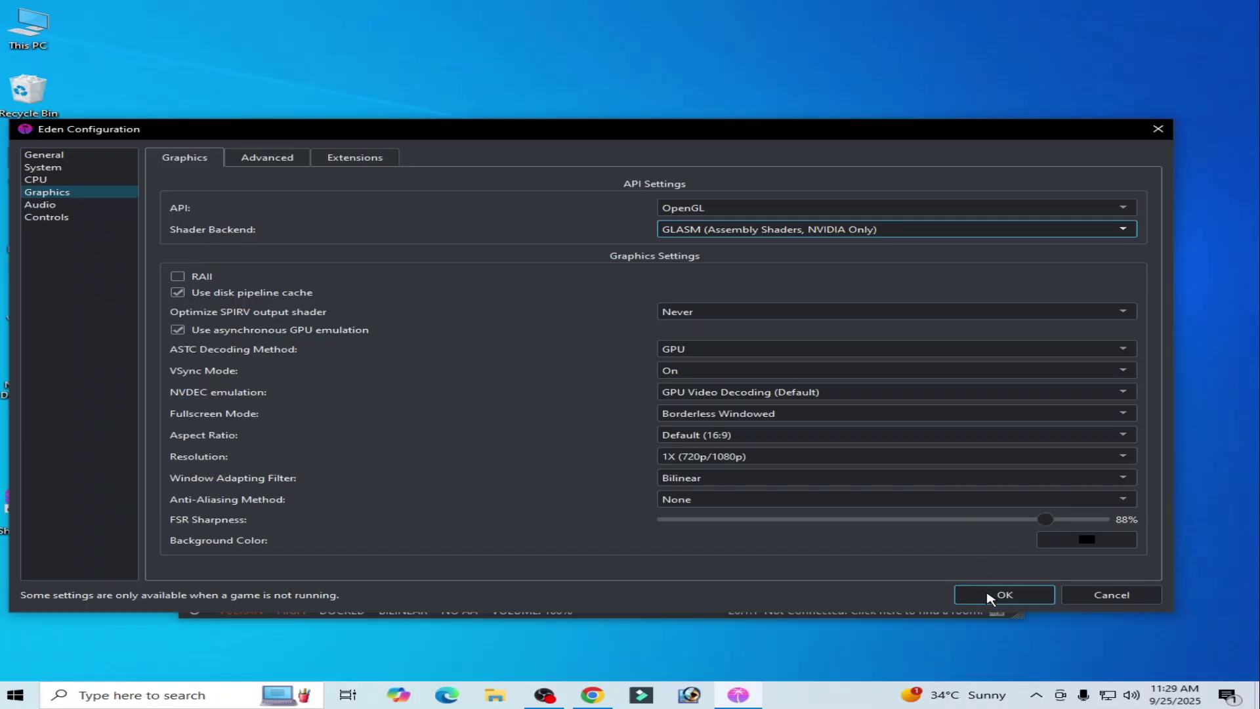
pyautogui.click(994, 596)
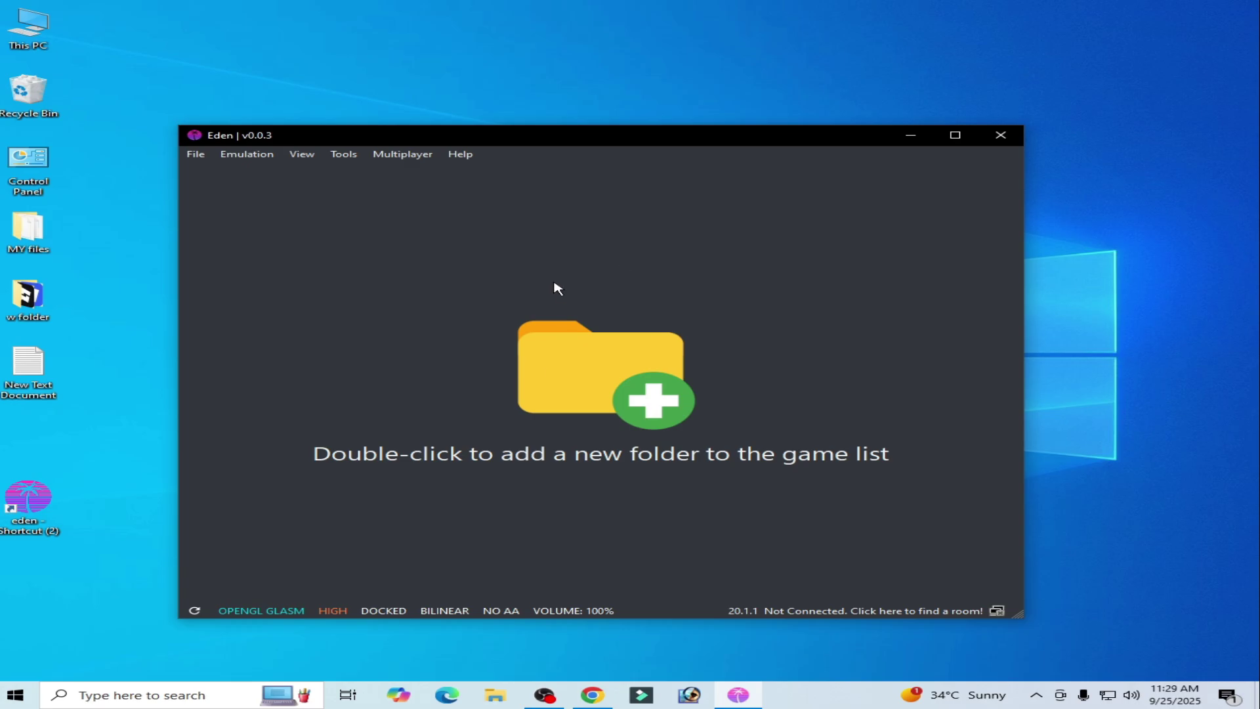
# Set the graphics API on Eden's Graphics settings page back to Vulkan.
pyautogui.click(241, 155)
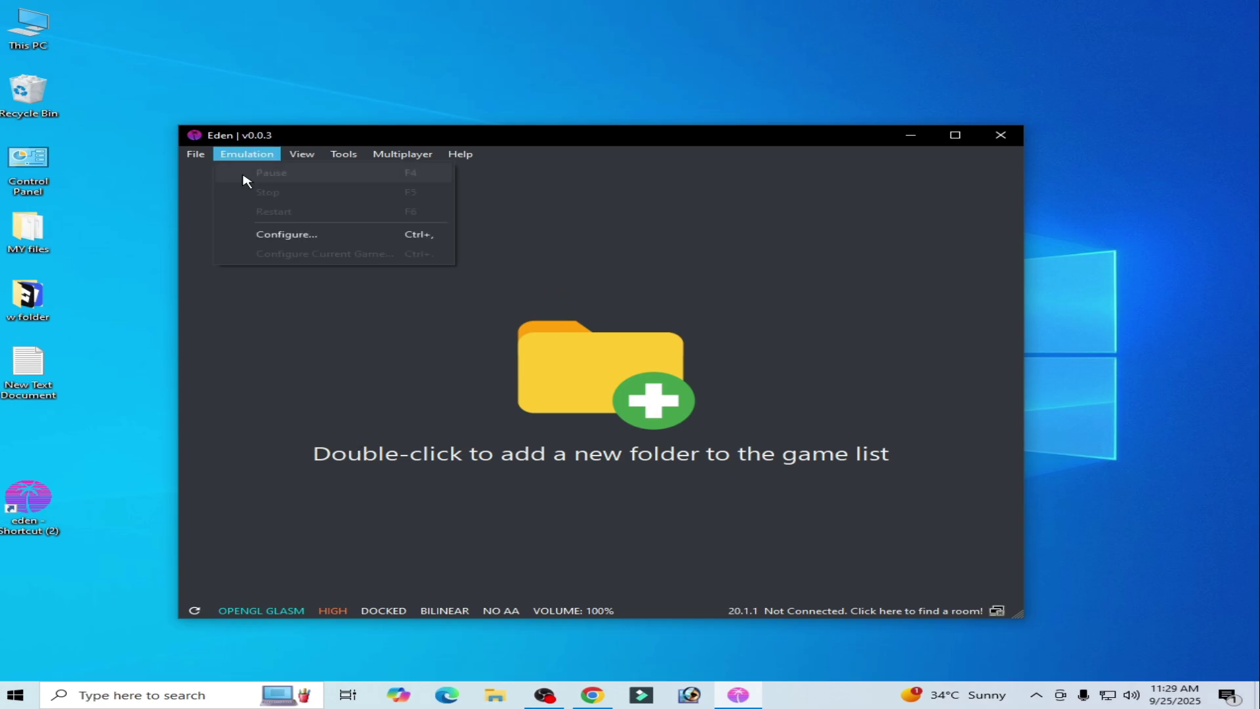
pyautogui.click(254, 234)
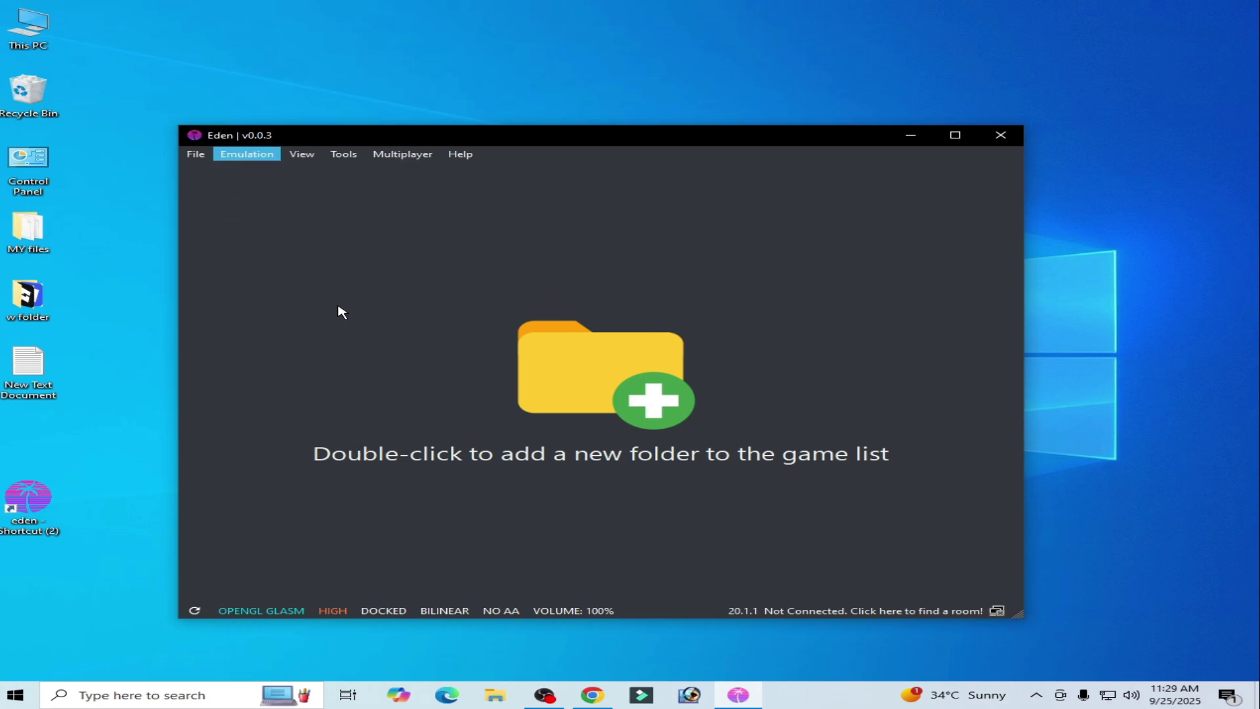
pyautogui.click(59, 193)
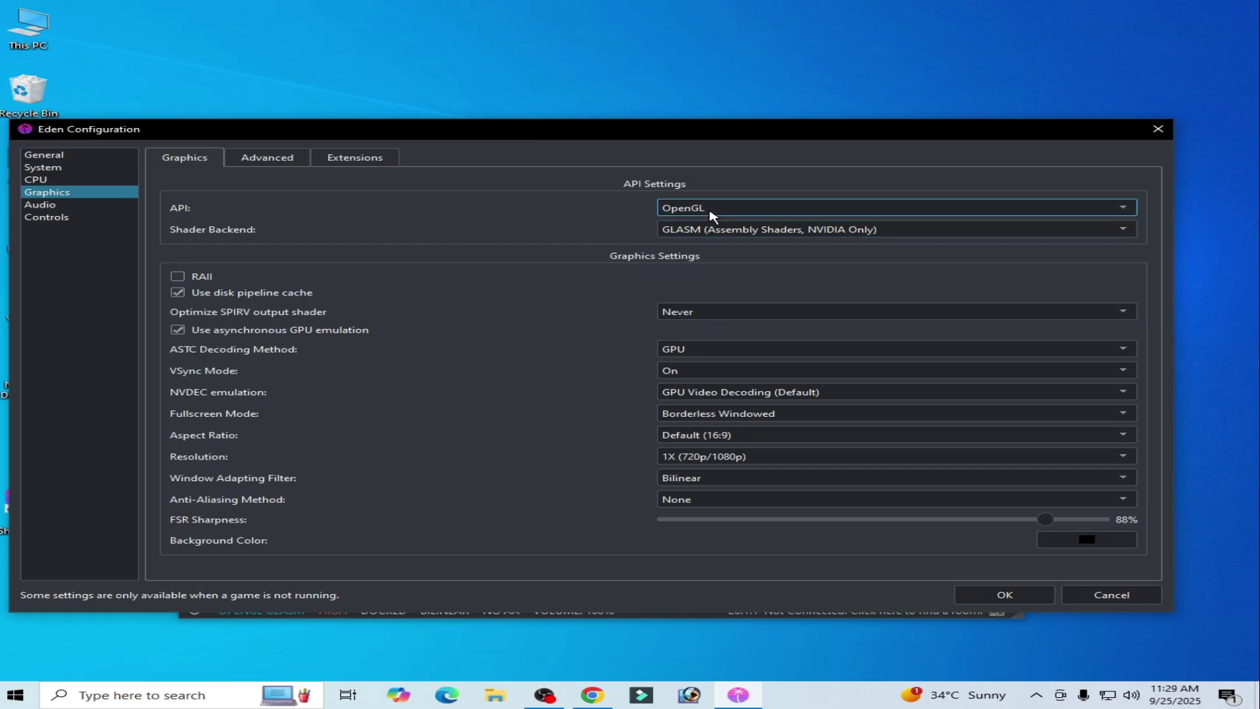
pyautogui.click(711, 209)
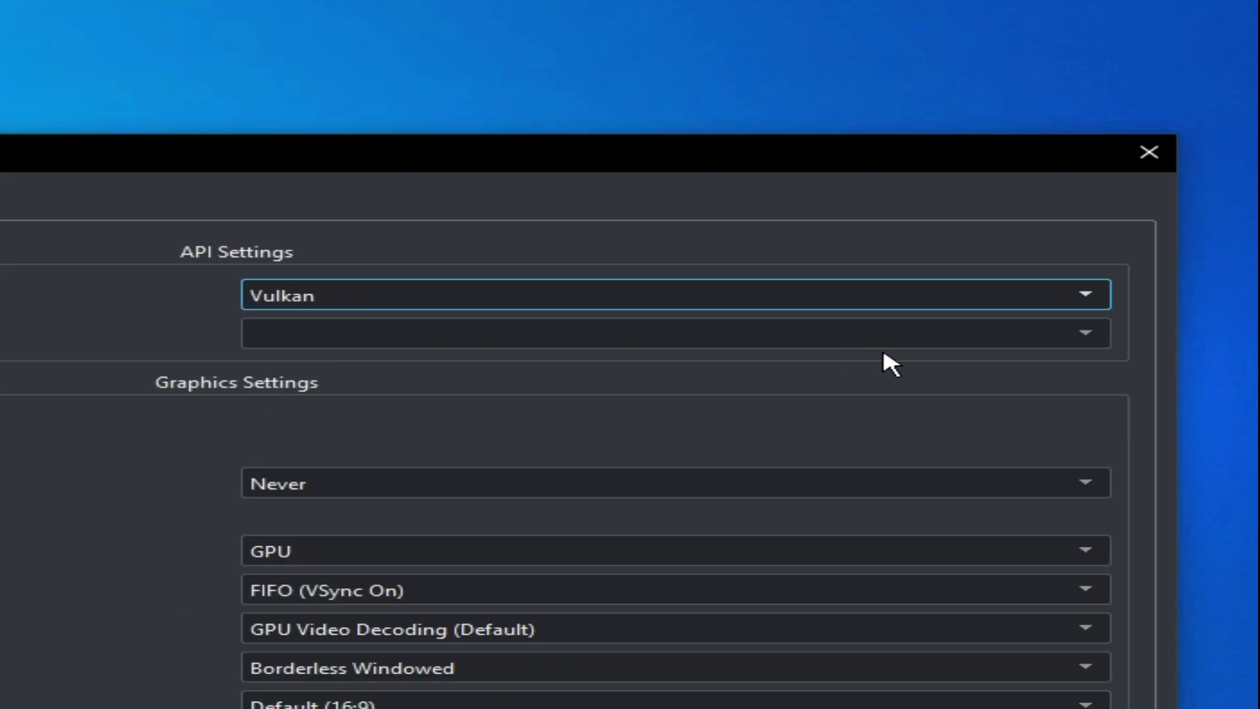
pyautogui.click(1076, 340)
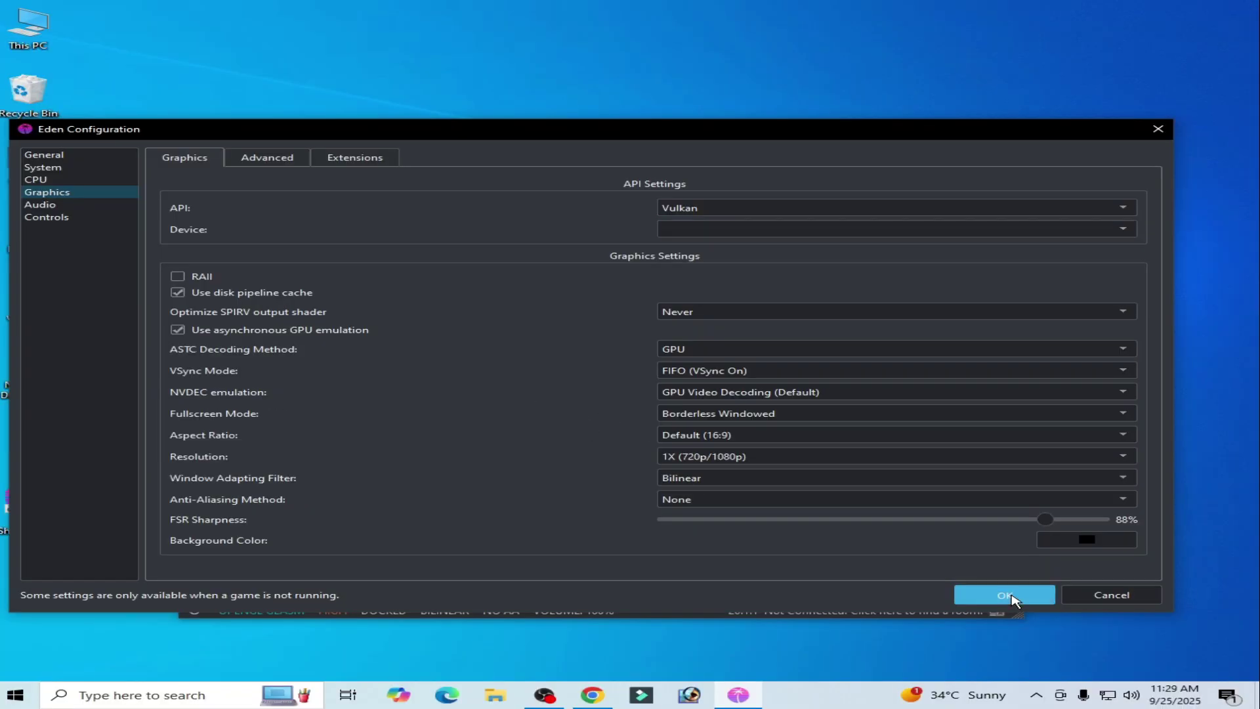
pyautogui.click(1007, 593)
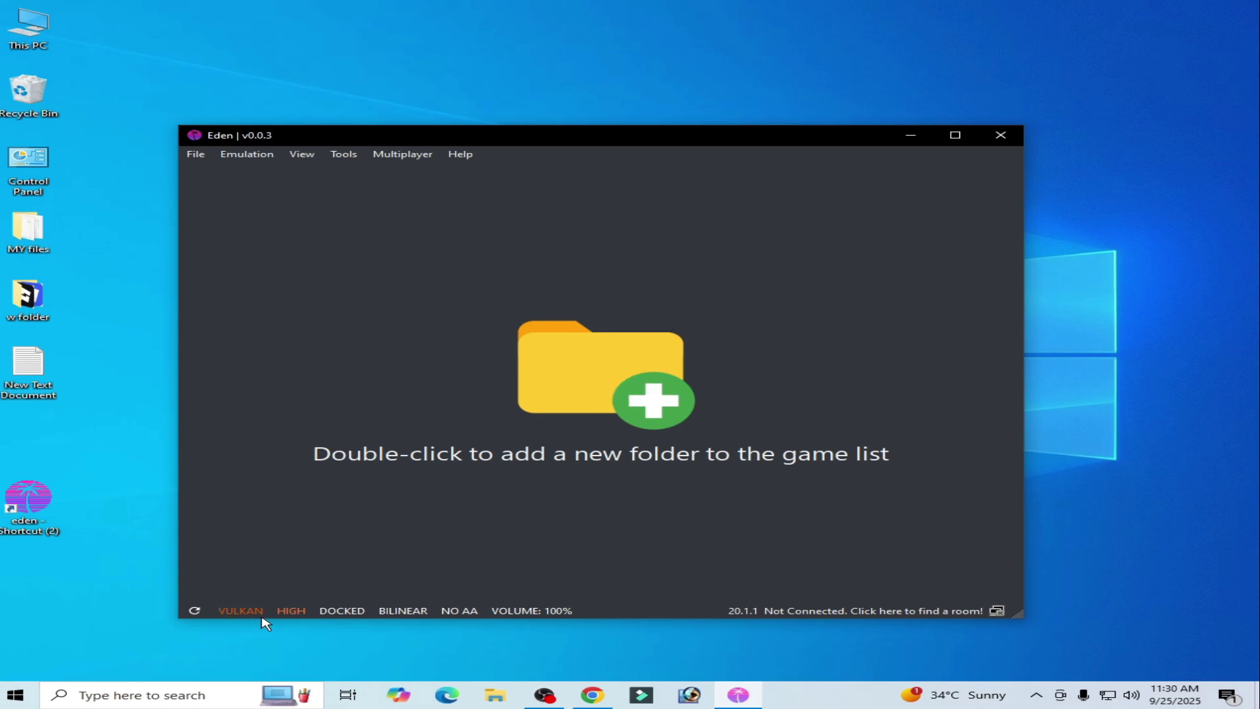
# Close Eden and go to the Windows Graphics settings page from Display settings.
pyautogui.click(1000, 135)
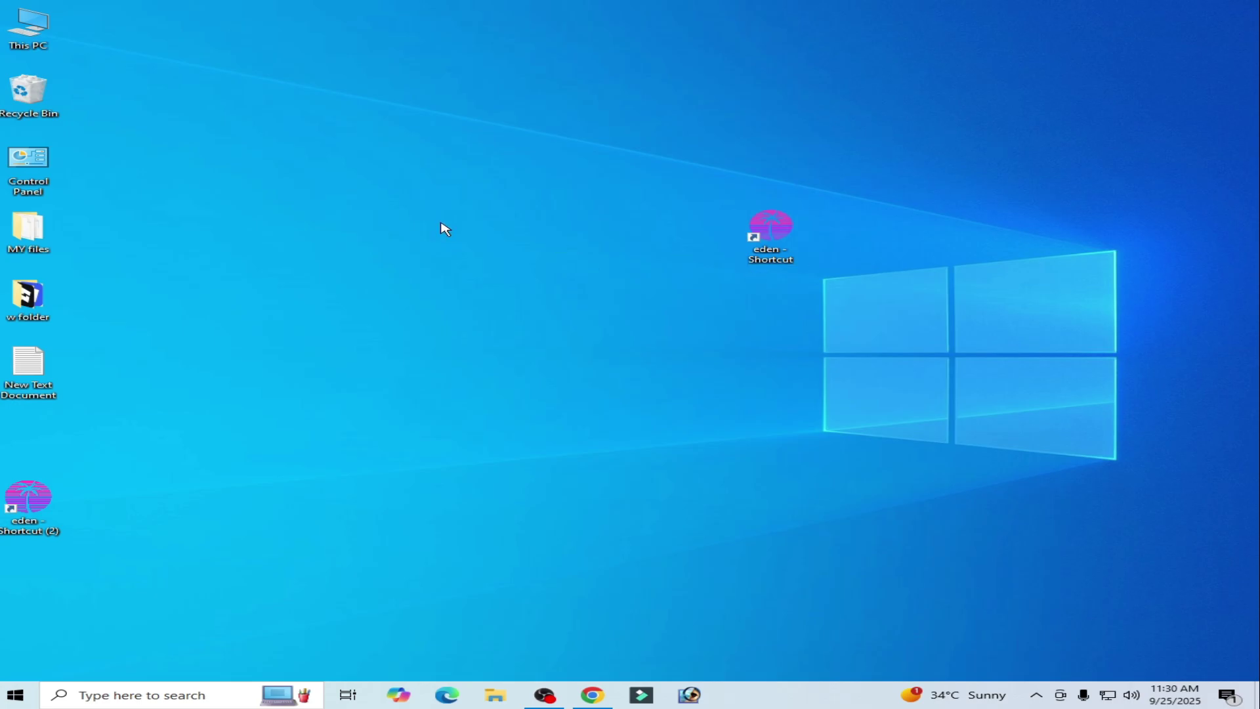
pyautogui.rightClick(428, 209)
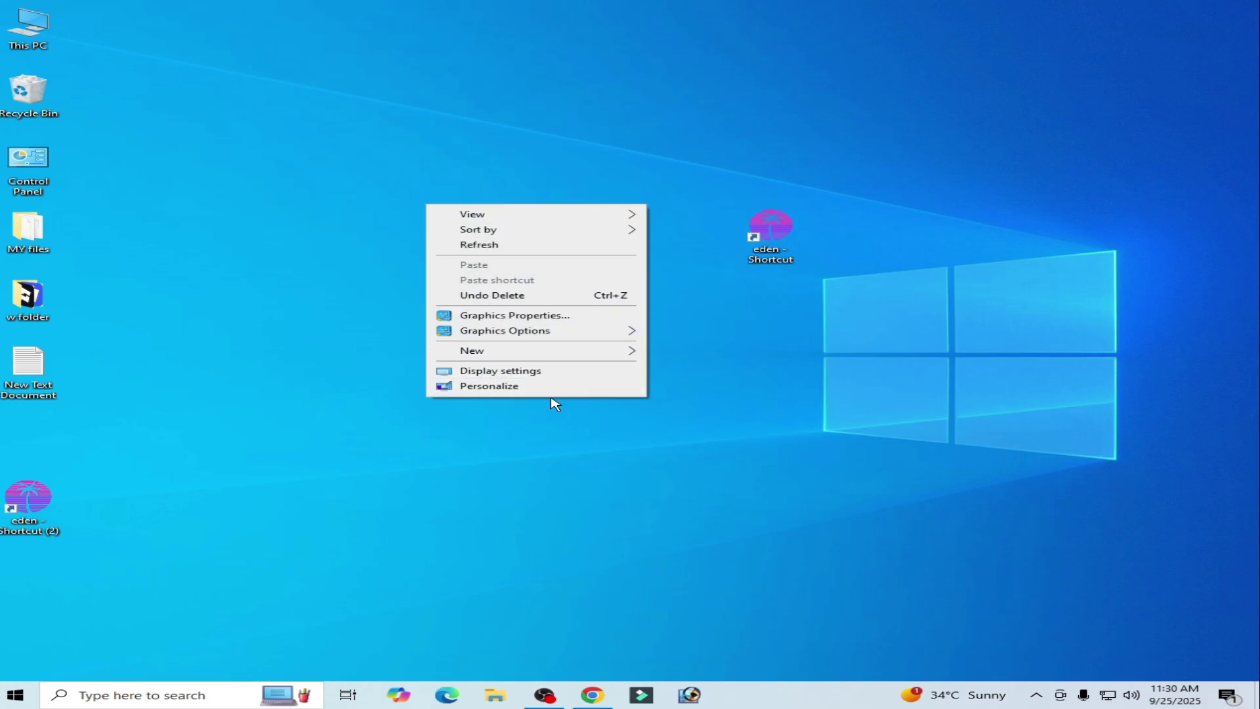
pyautogui.click(495, 371)
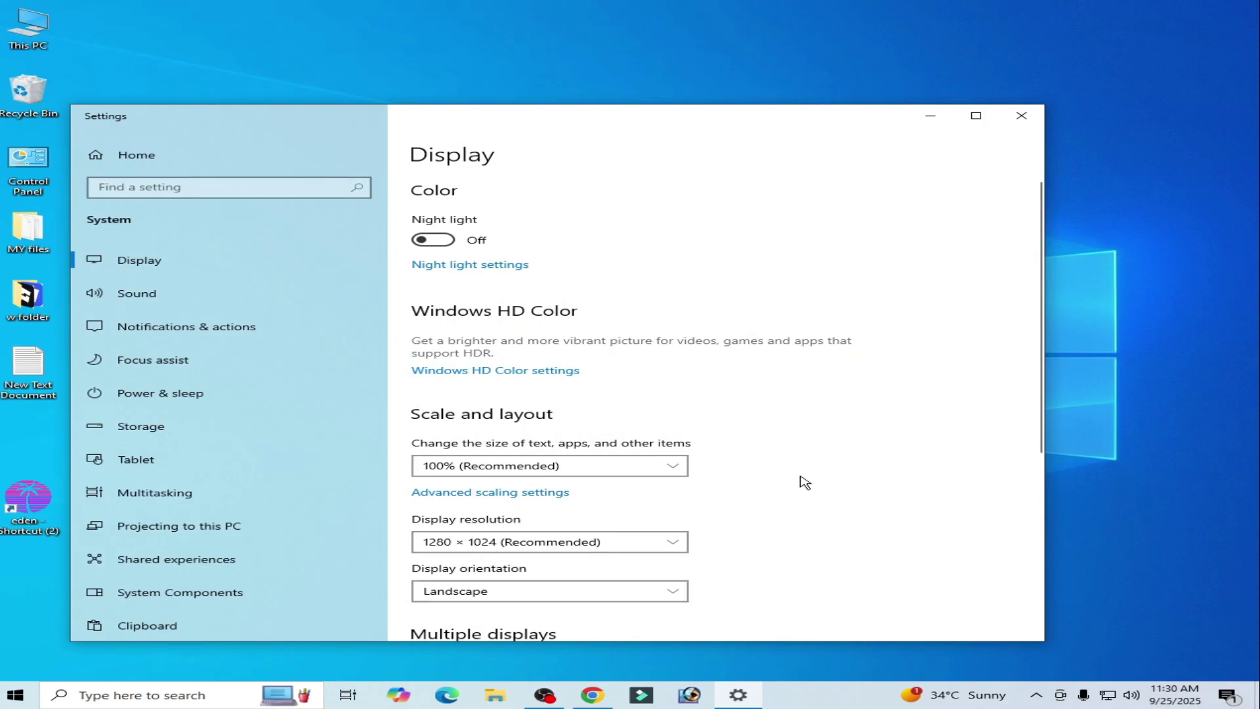
pyautogui.scroll(-3, 1043, 309)
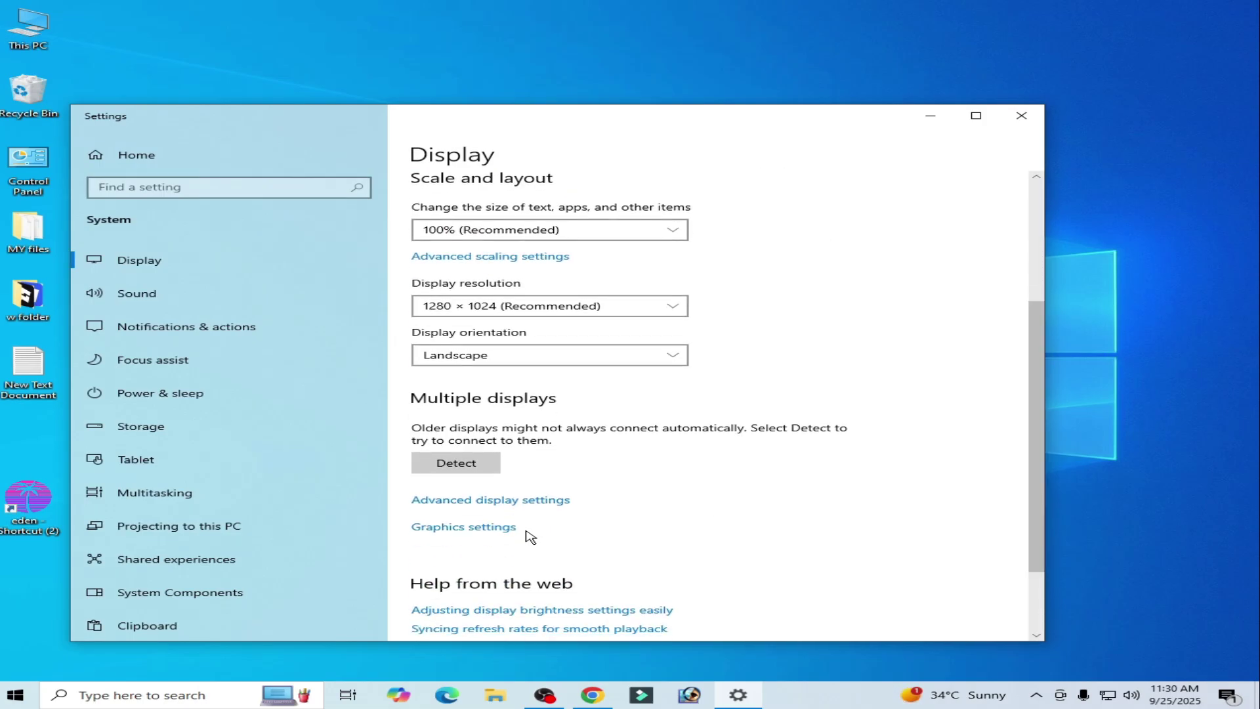
pyautogui.click(484, 532)
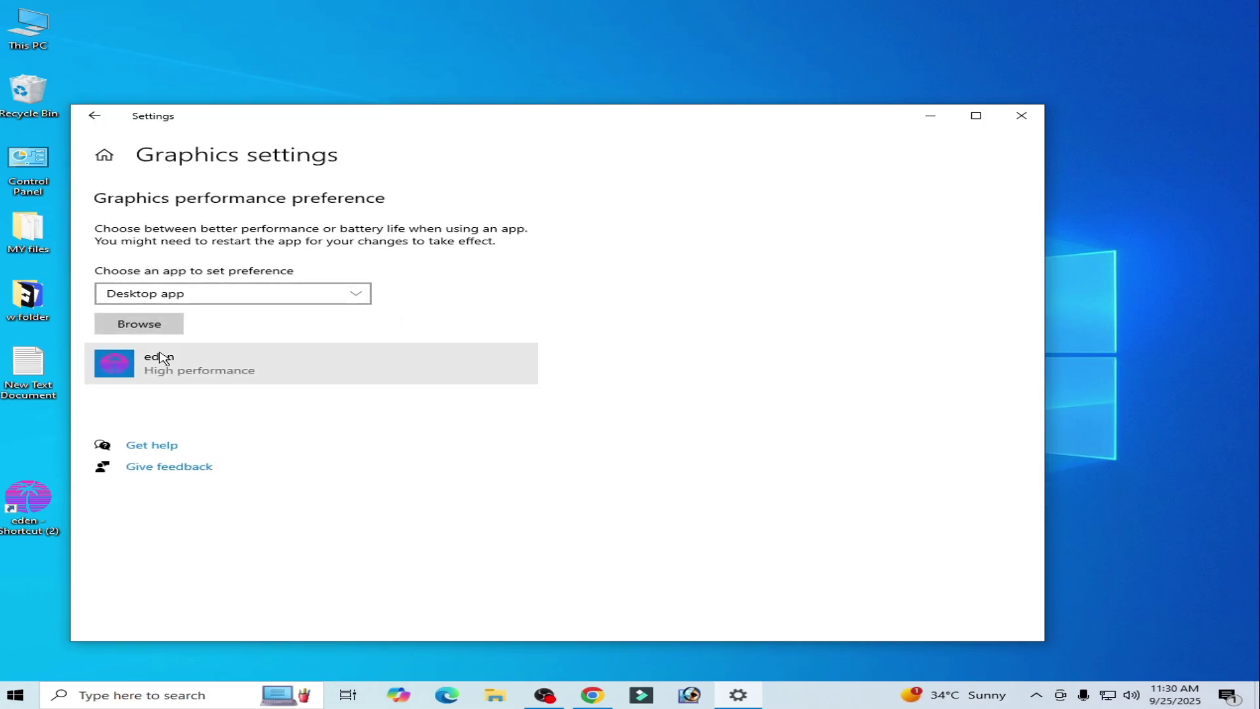
# Remove Eden's old graphics preference entry, then add and remove eden.exe via the shortcut.
pyautogui.click(168, 377)
pyautogui.click(447, 436)
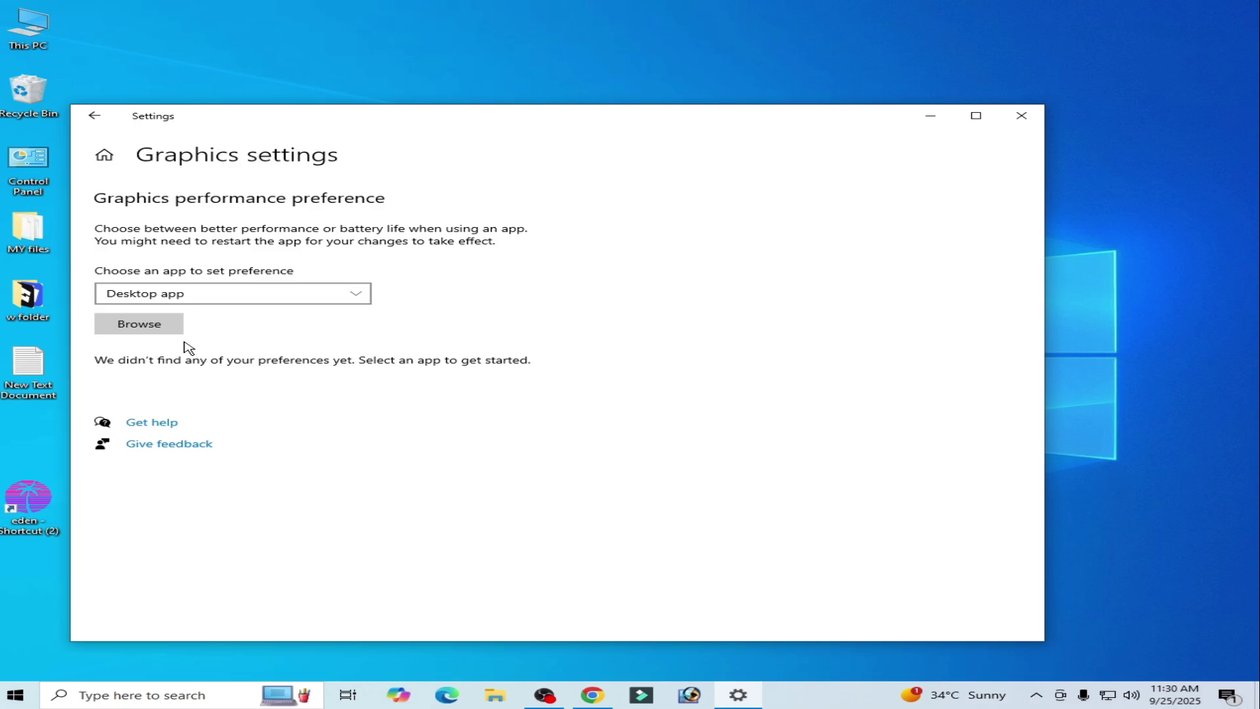
pyautogui.click(153, 329)
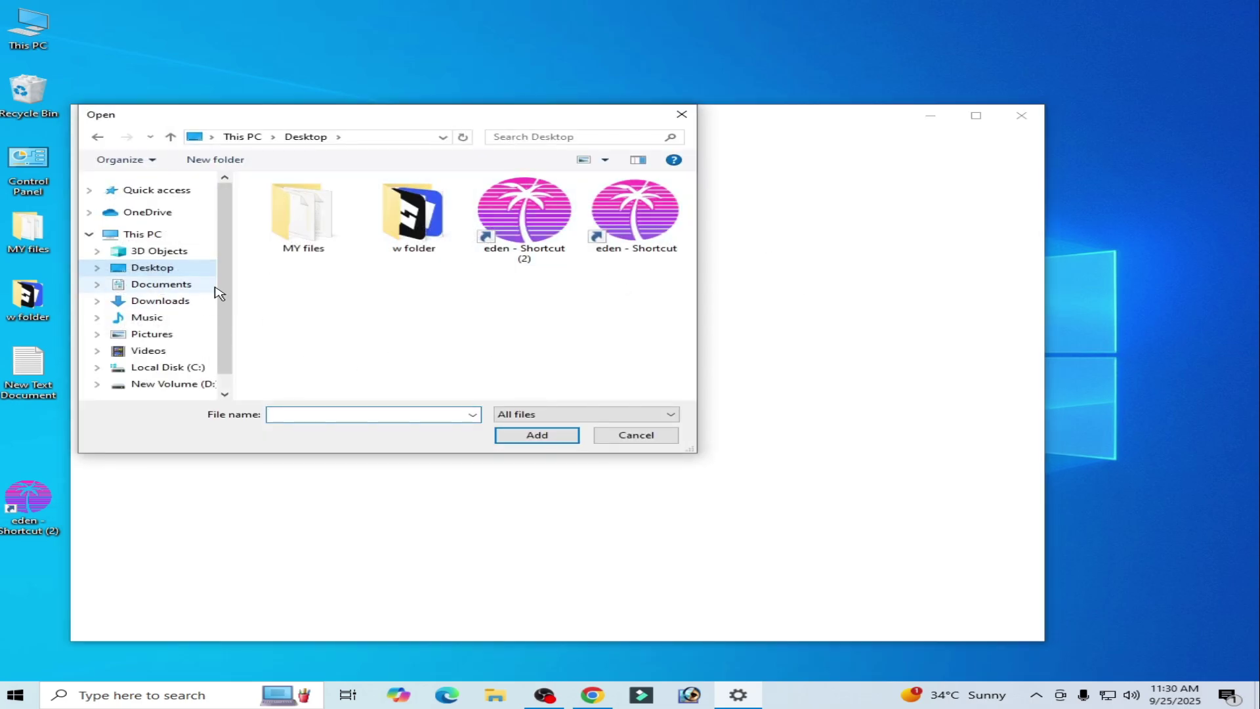
pyautogui.click(642, 233)
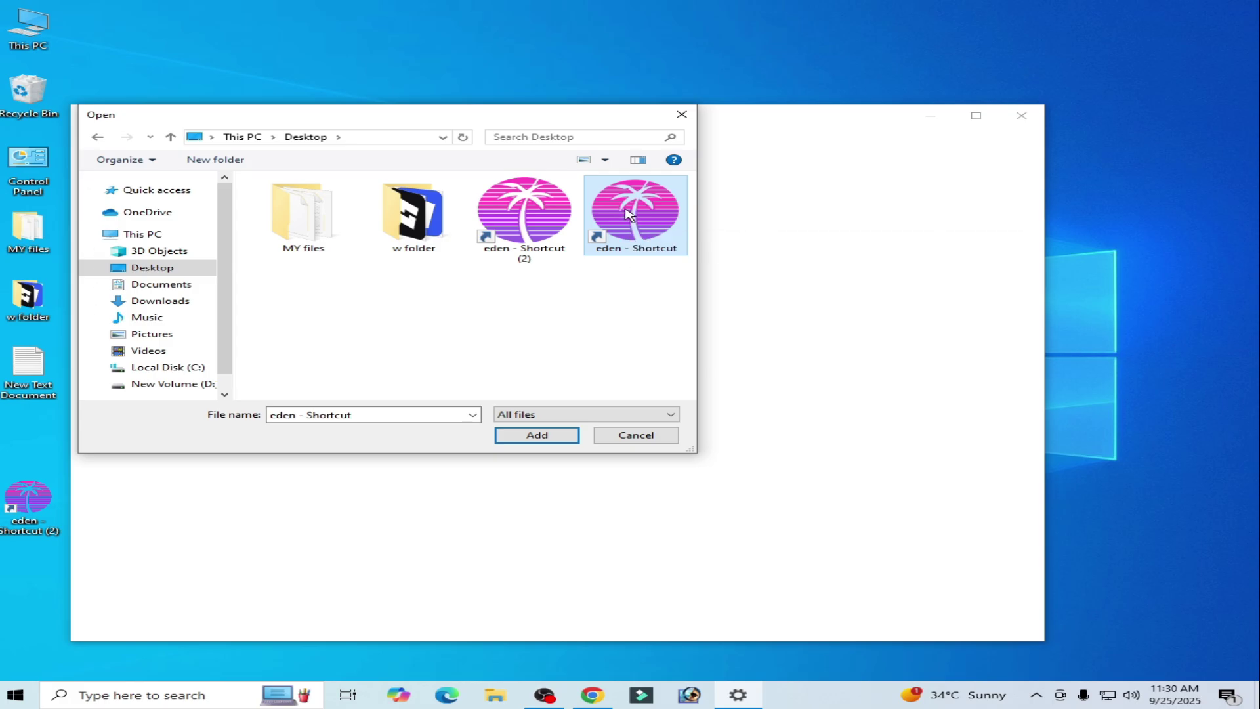
pyautogui.rightClick(628, 228)
pyautogui.click(705, 254)
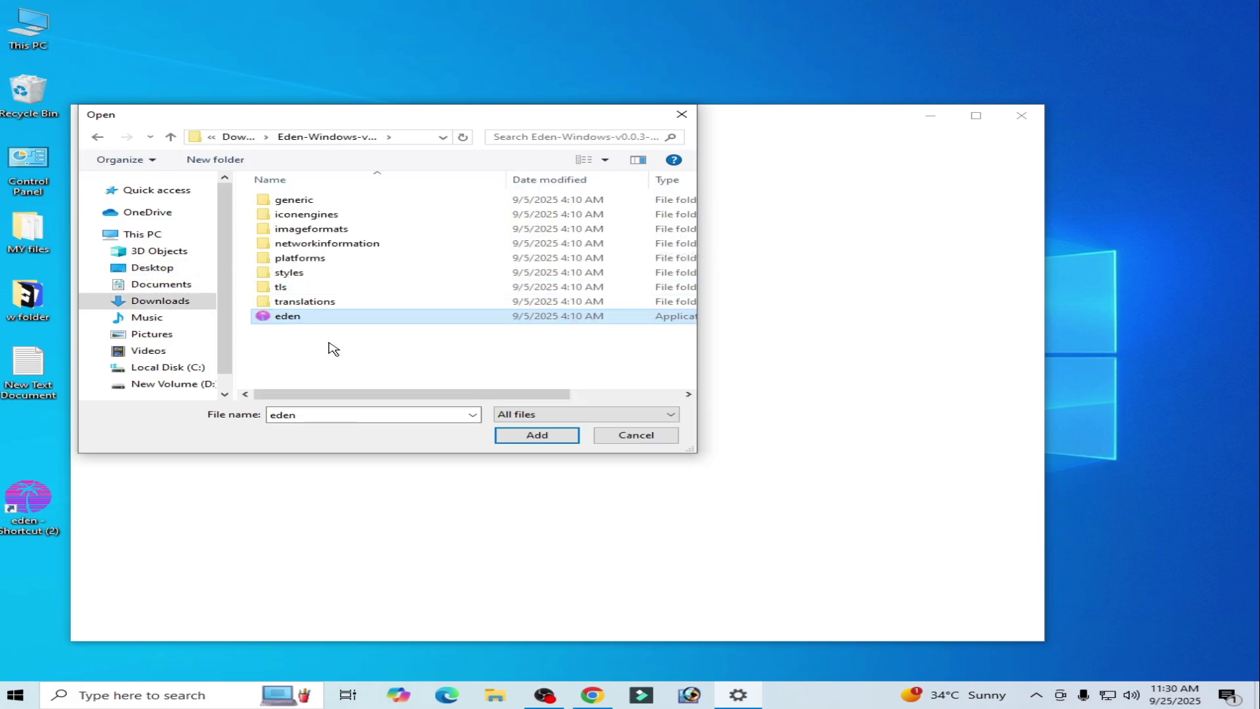
pyautogui.click(525, 434)
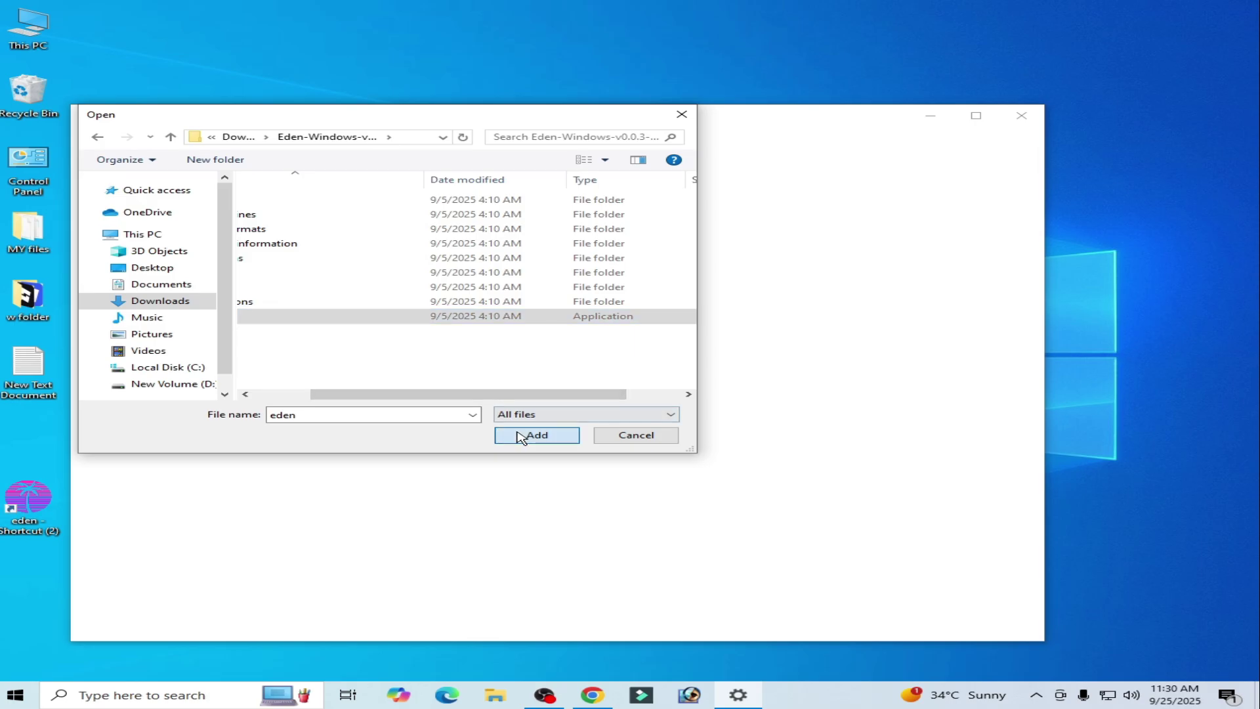
pyautogui.click(516, 436)
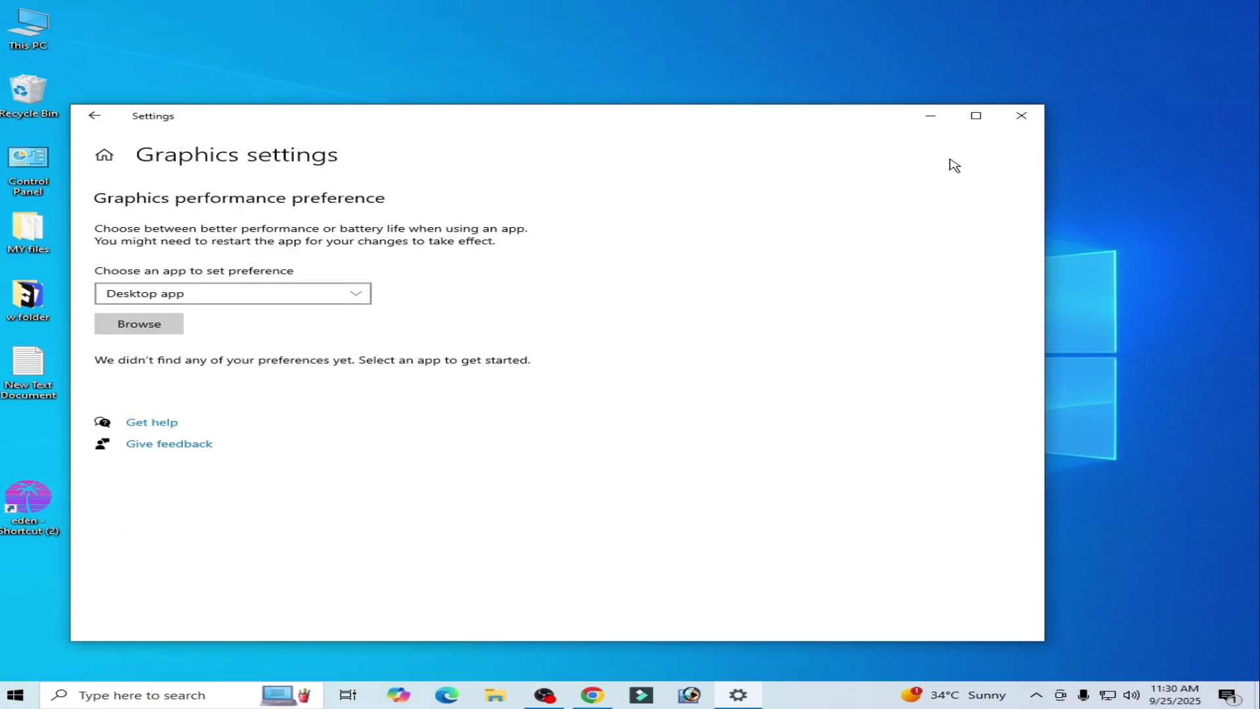
# Delete the duplicate 'eden - Shortcut (2)' from the desktop.
pyautogui.click(930, 117)
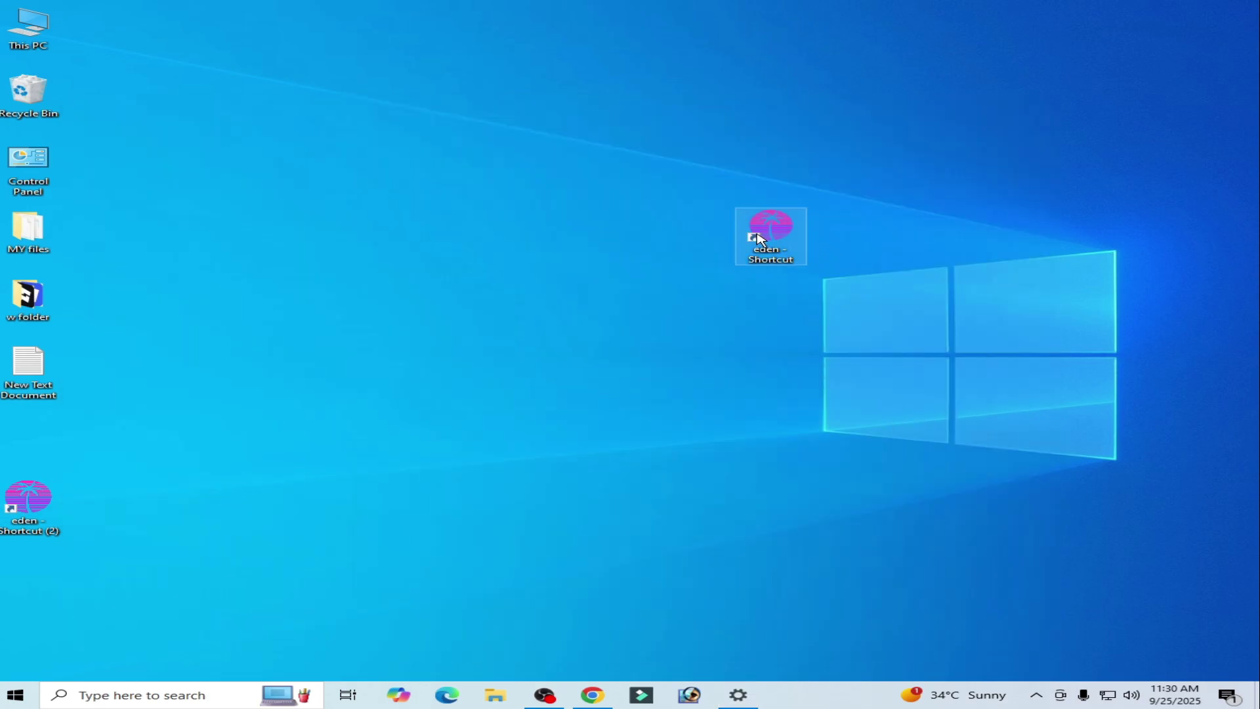
pyautogui.rightClick(39, 504)
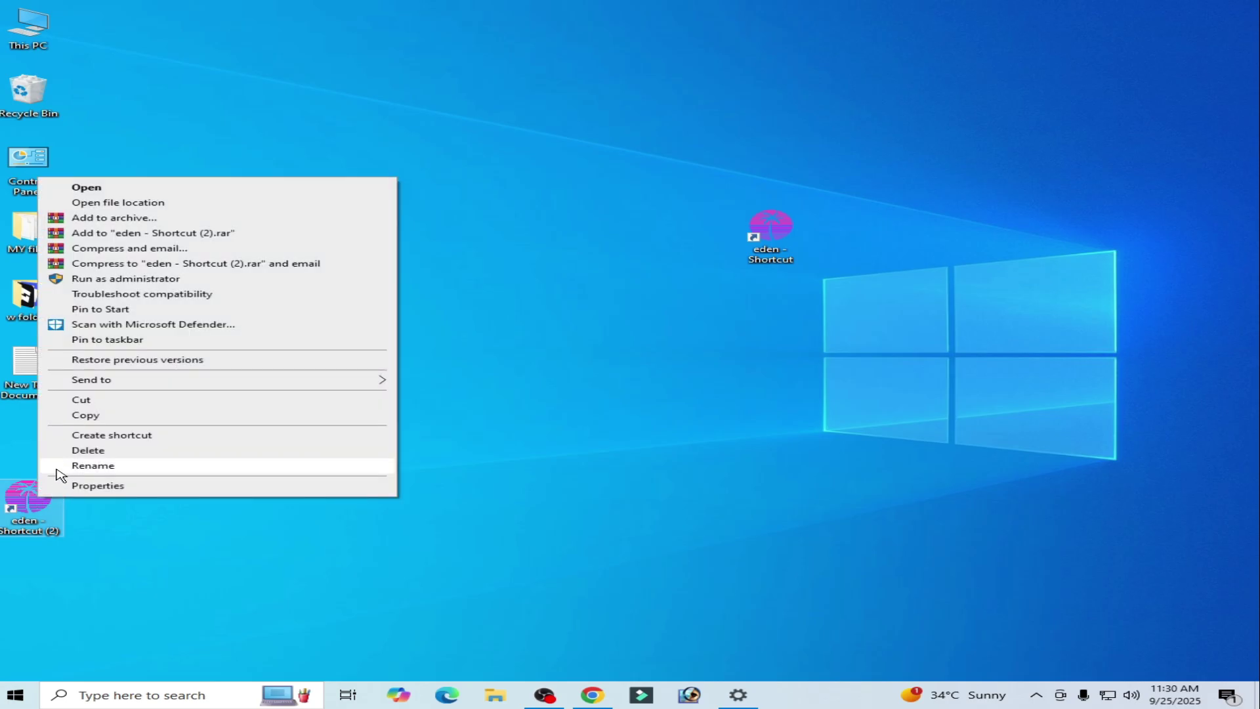
pyautogui.click(70, 451)
pyautogui.click(737, 696)
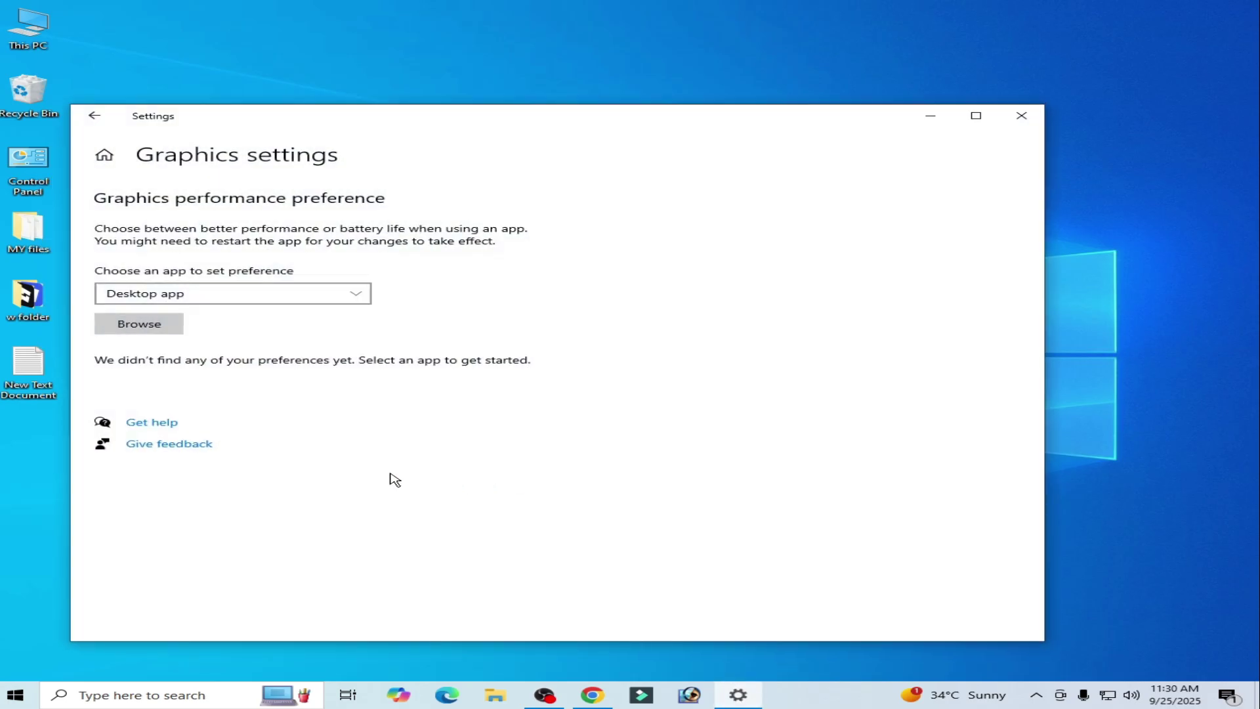
# Add eden.exe to the graphics preference list via the Desktop shortcut's file location.
pyautogui.click(167, 329)
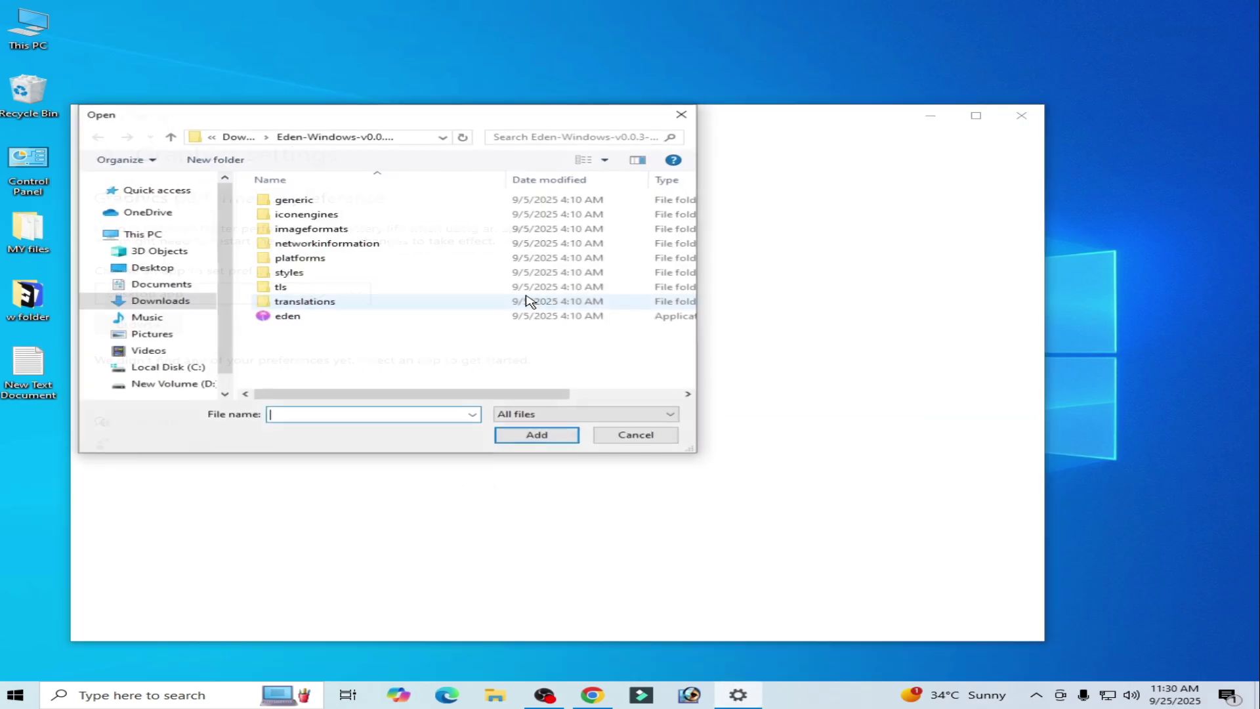
pyautogui.click(149, 268)
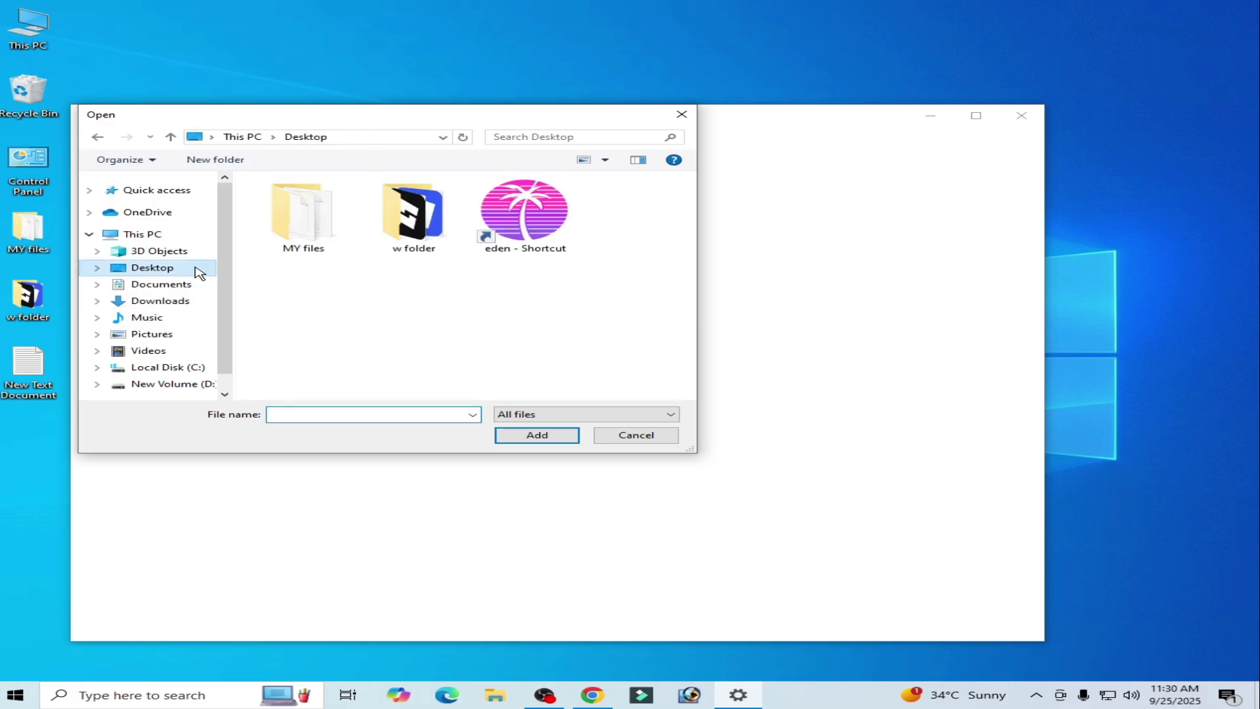
pyautogui.click(509, 228)
pyautogui.rightClick(519, 223)
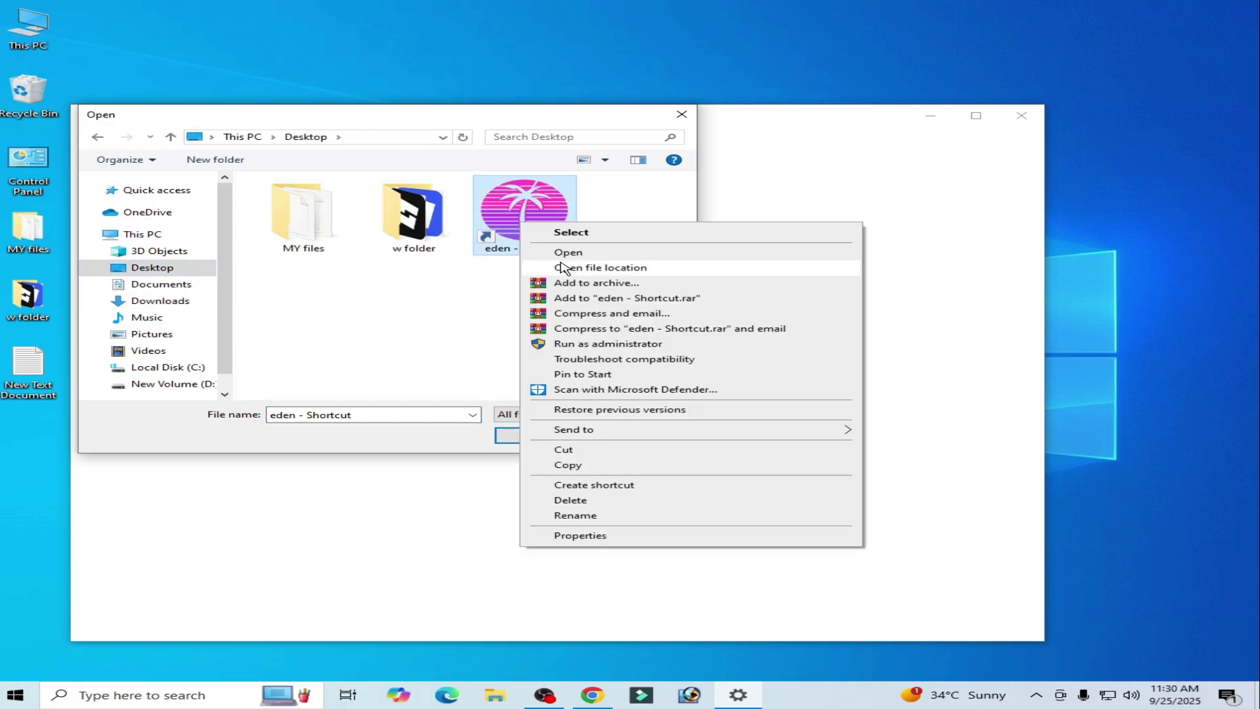
pyautogui.click(544, 268)
pyautogui.click(537, 435)
# Set eden.exe's graphics preference to High performance, save, and close Settings.
pyautogui.click(489, 437)
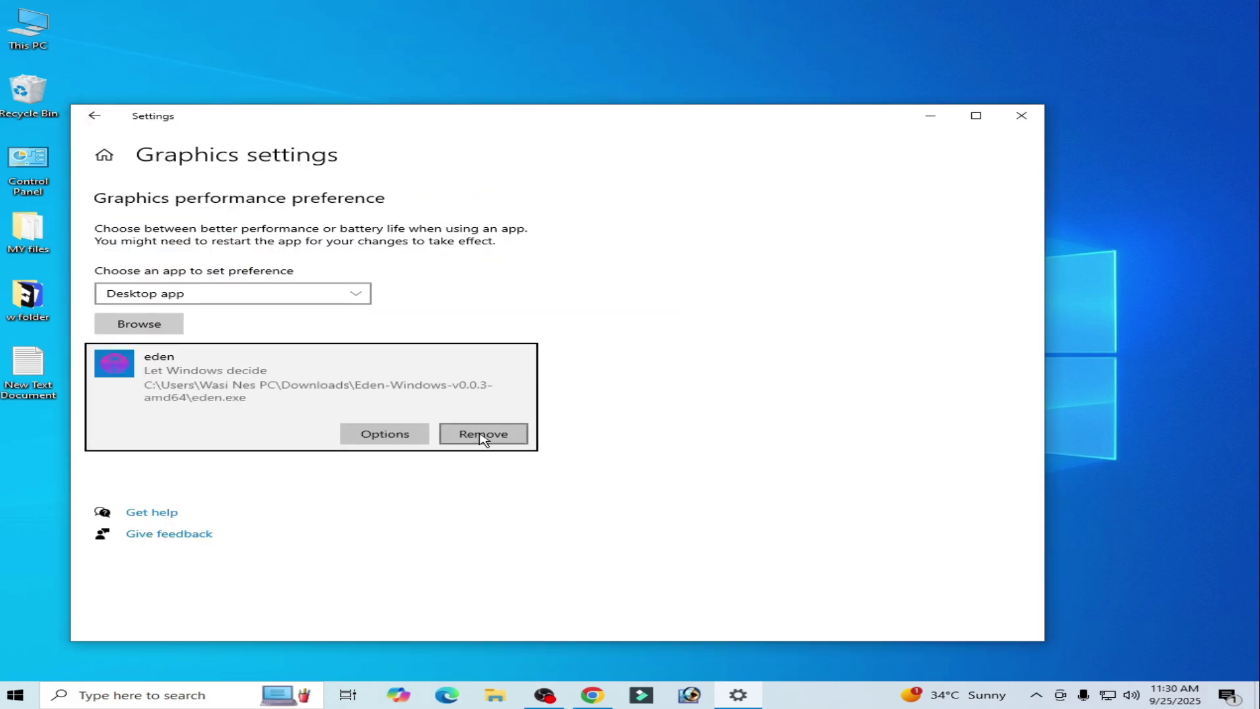
pyautogui.click(402, 435)
pyautogui.click(390, 402)
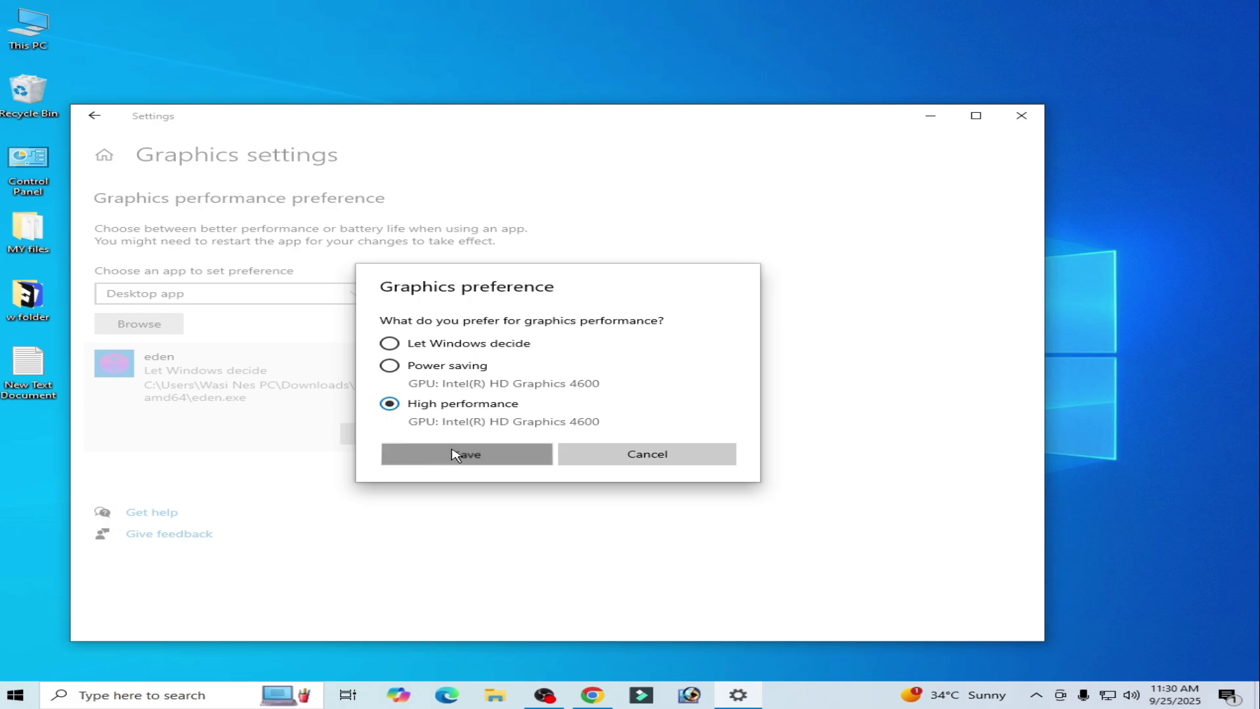
pyautogui.click(394, 453)
pyautogui.click(1021, 115)
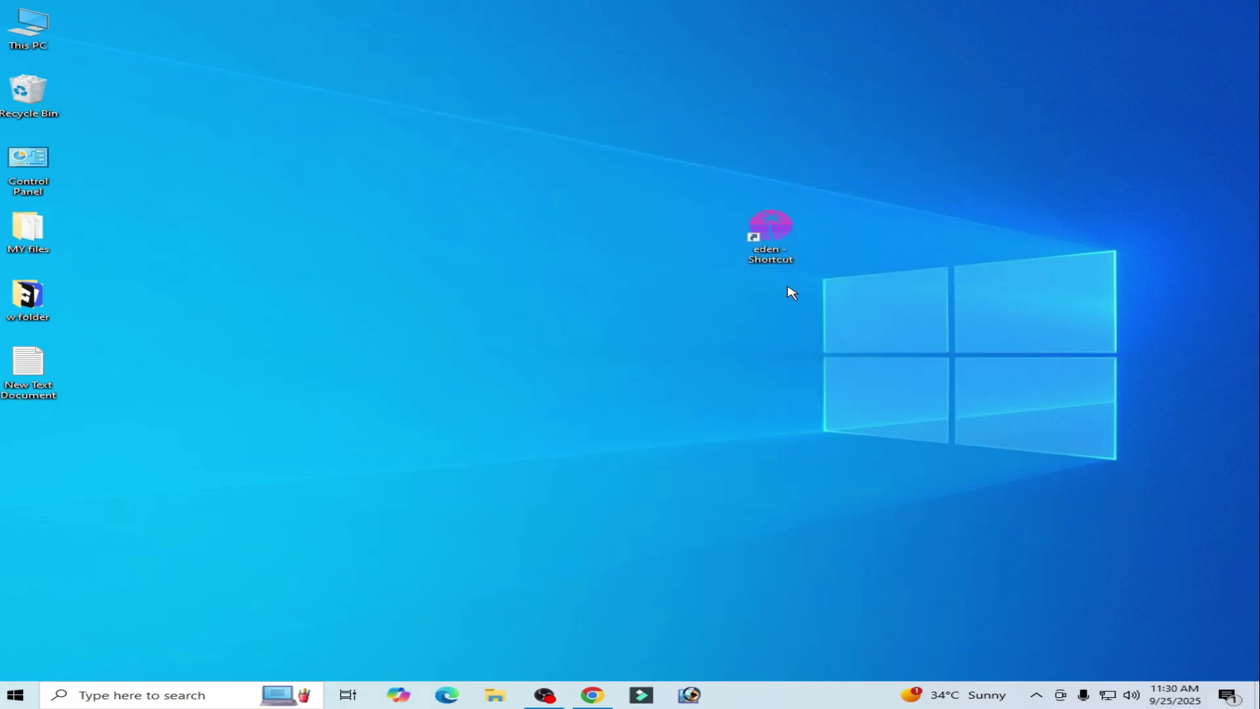
# Launch Eden and turn off Multicore CPU Emulation on the System settings page.
pyautogui.rightClick(772, 244)
pyautogui.click(797, 253)
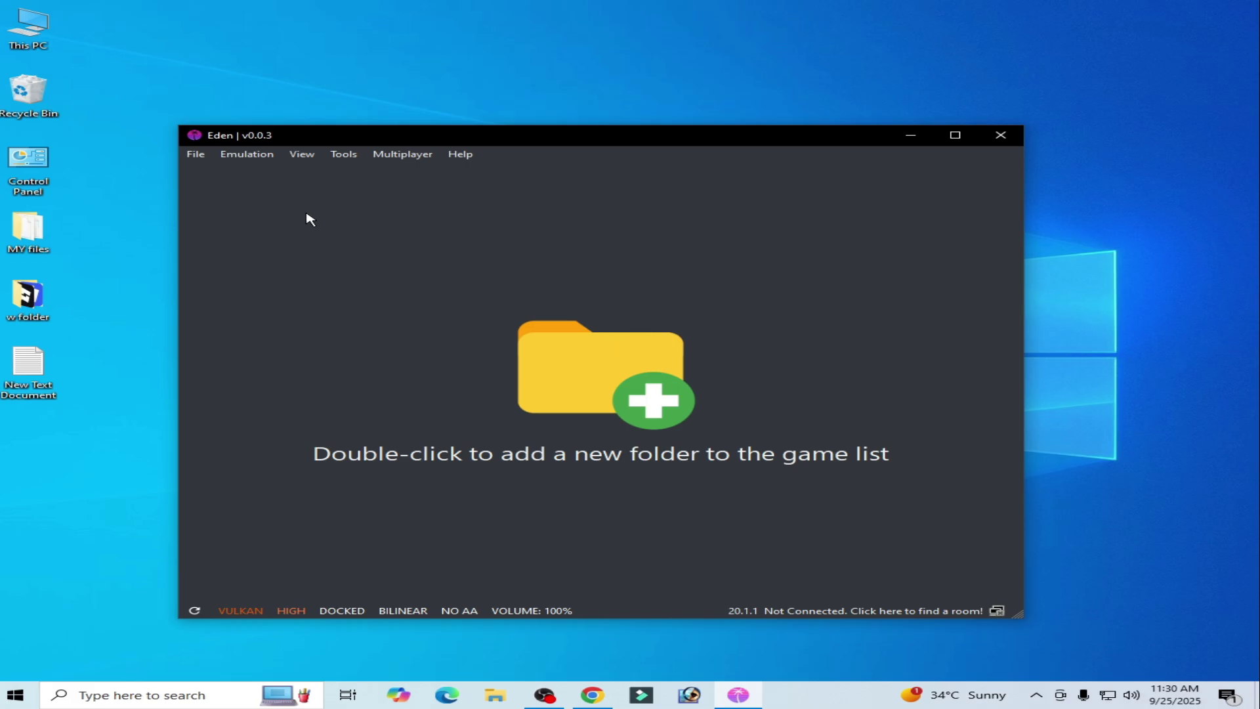
pyautogui.click(262, 156)
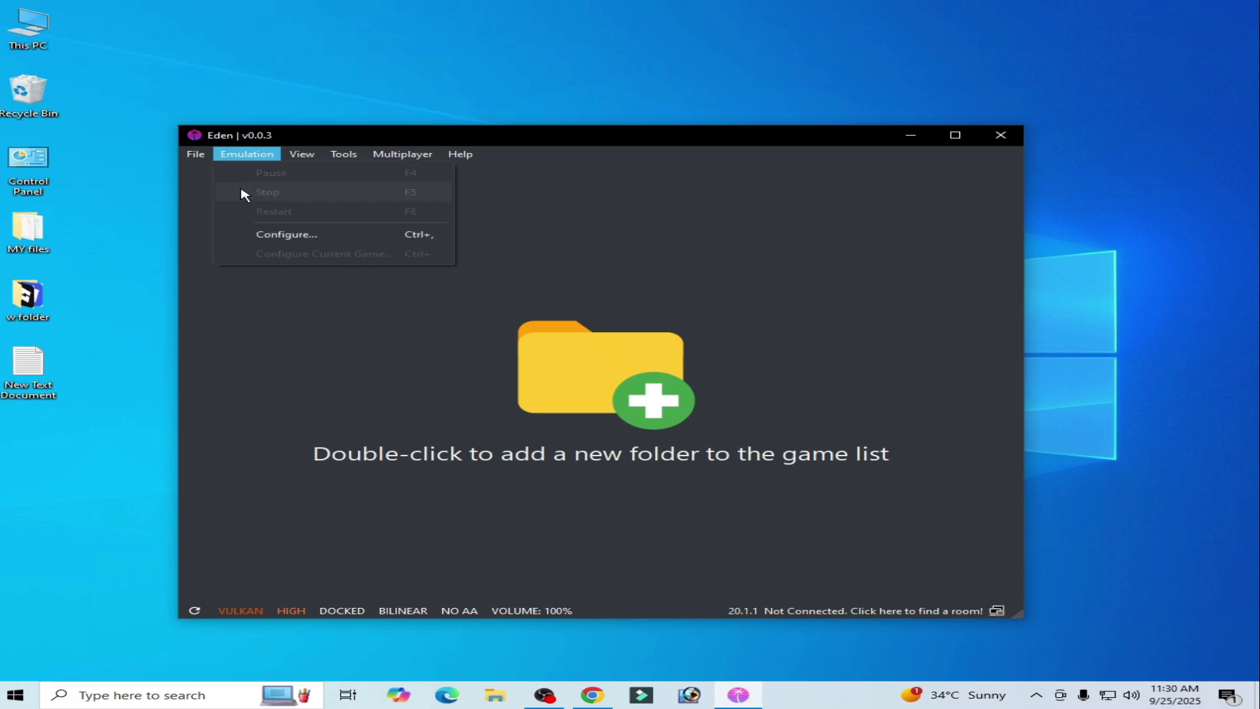
pyautogui.click(264, 233)
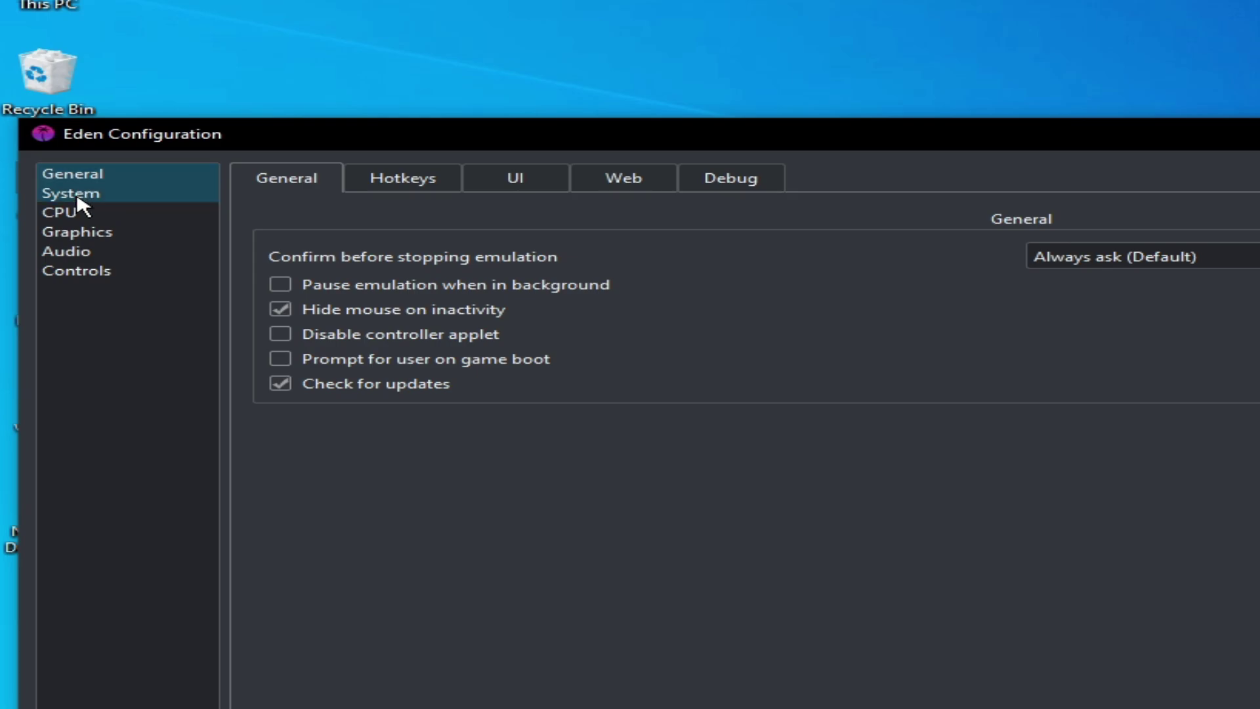
pyautogui.click(77, 197)
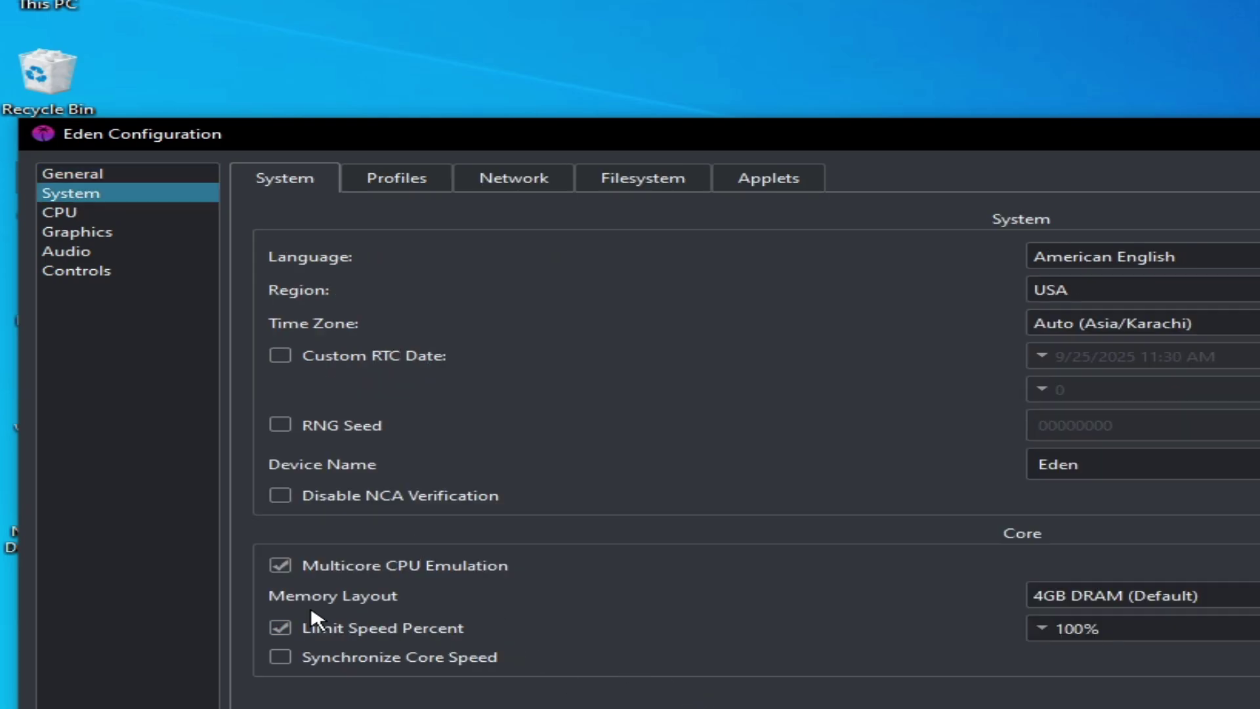
pyautogui.click(280, 566)
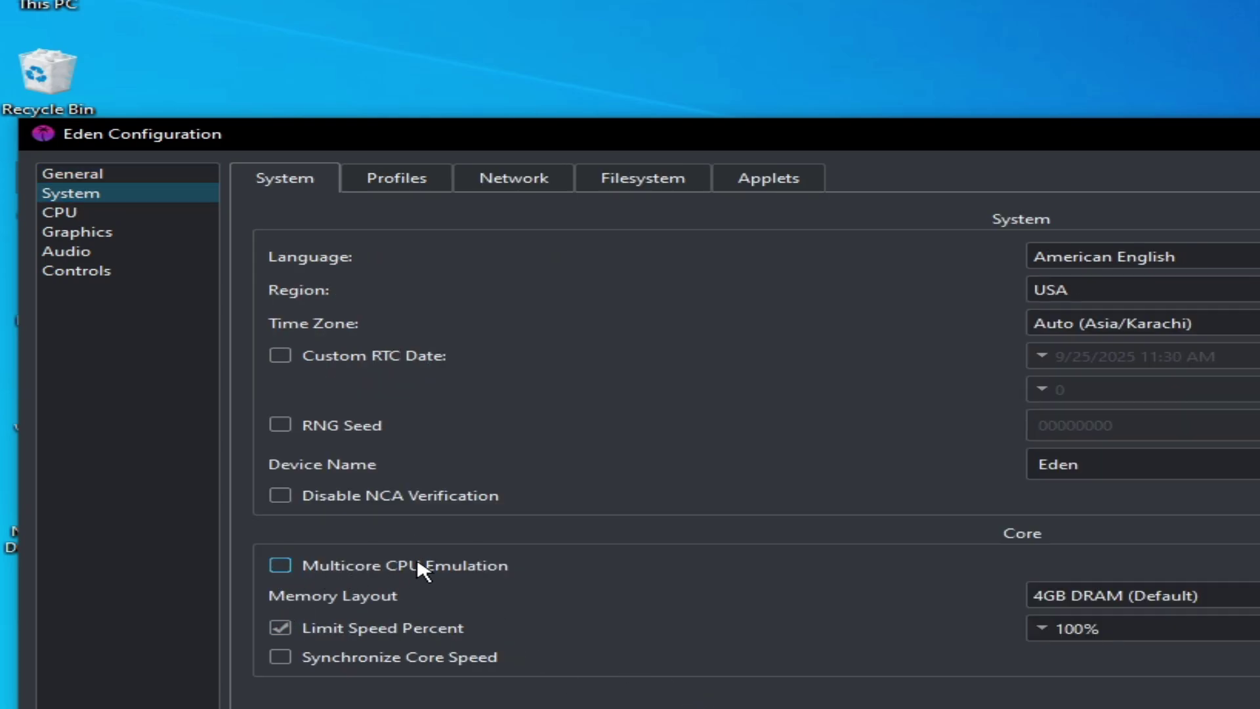
pyautogui.click(284, 567)
# Review General's debug settings, toggling the GDB stub on and back off, then view Controls.
pyautogui.click(92, 176)
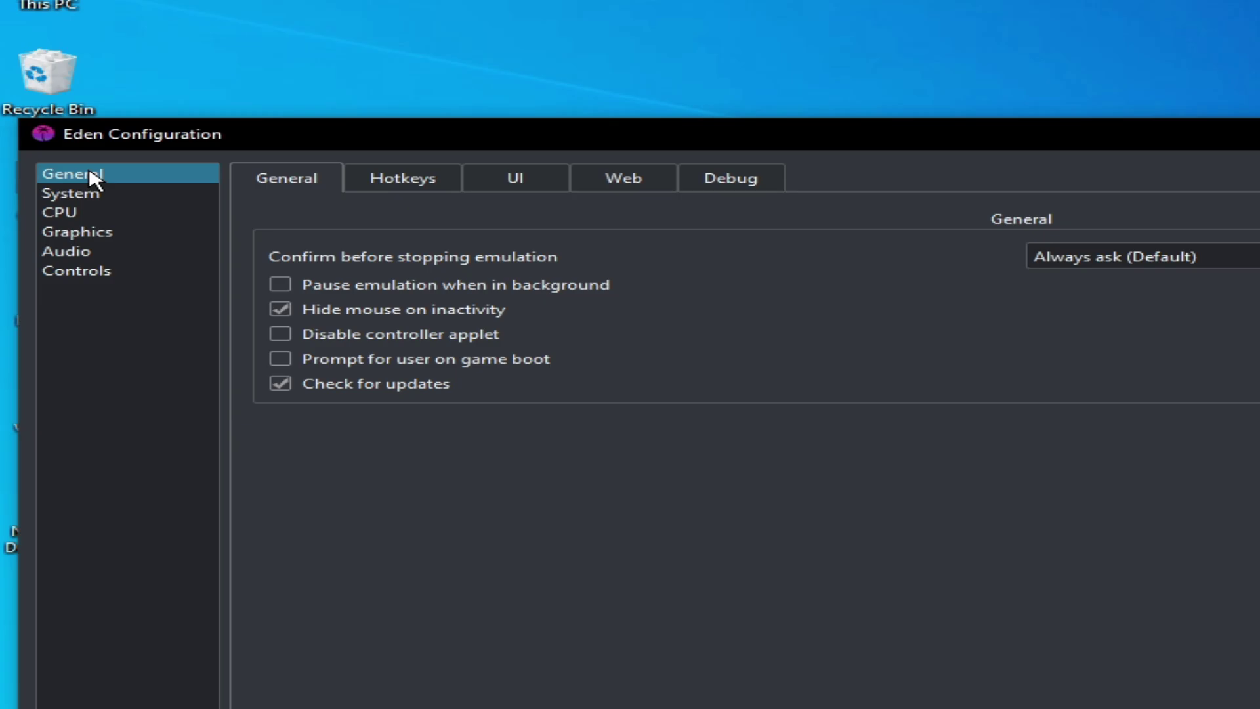
pyautogui.click(732, 179)
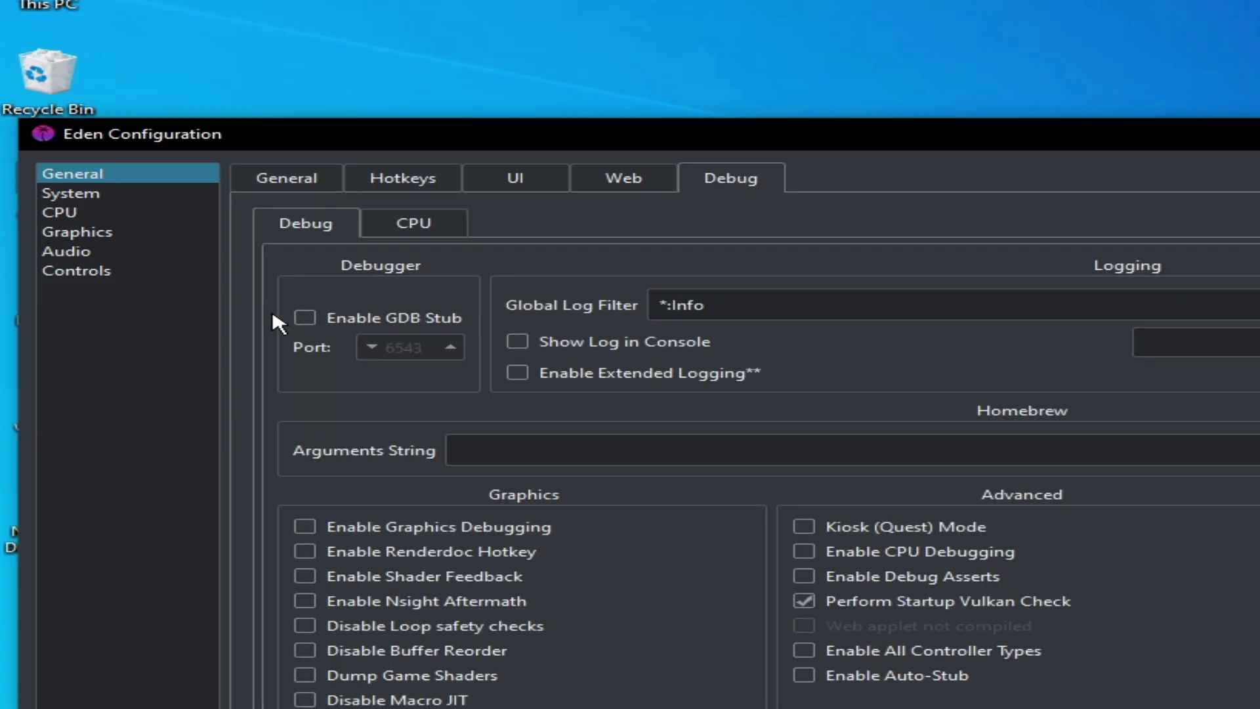
pyautogui.click(305, 319)
pyautogui.click(305, 321)
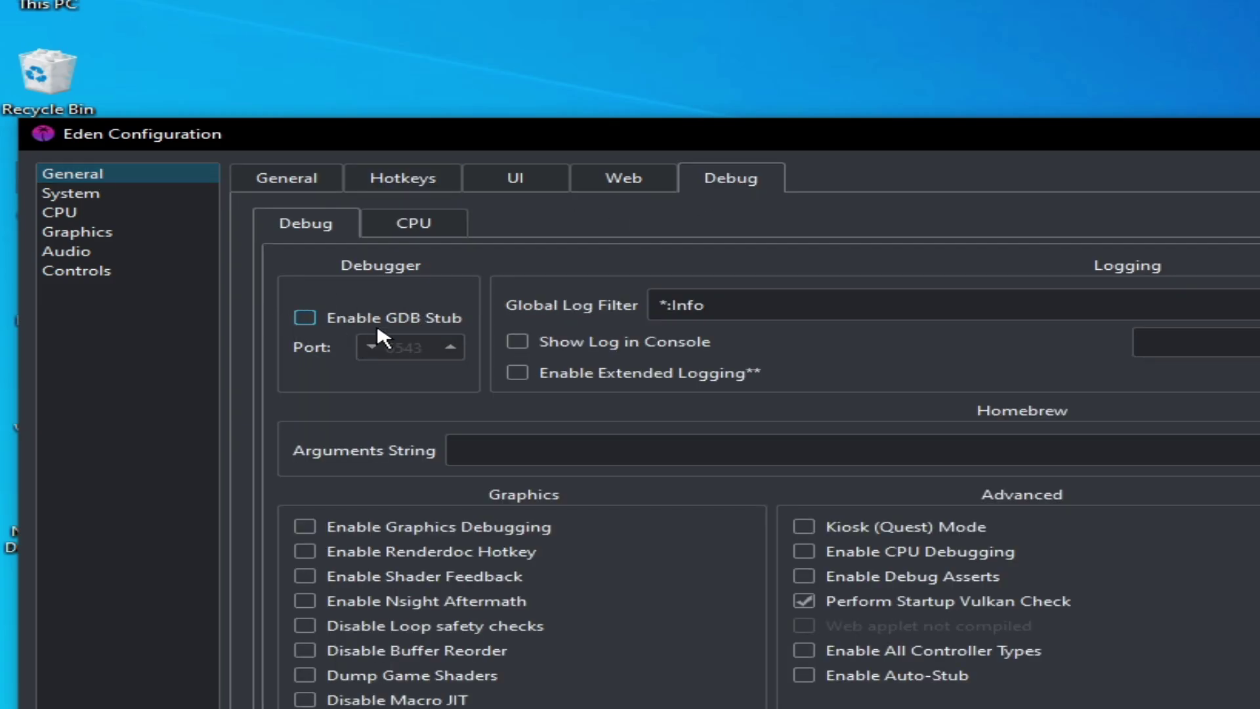
pyautogui.click(80, 271)
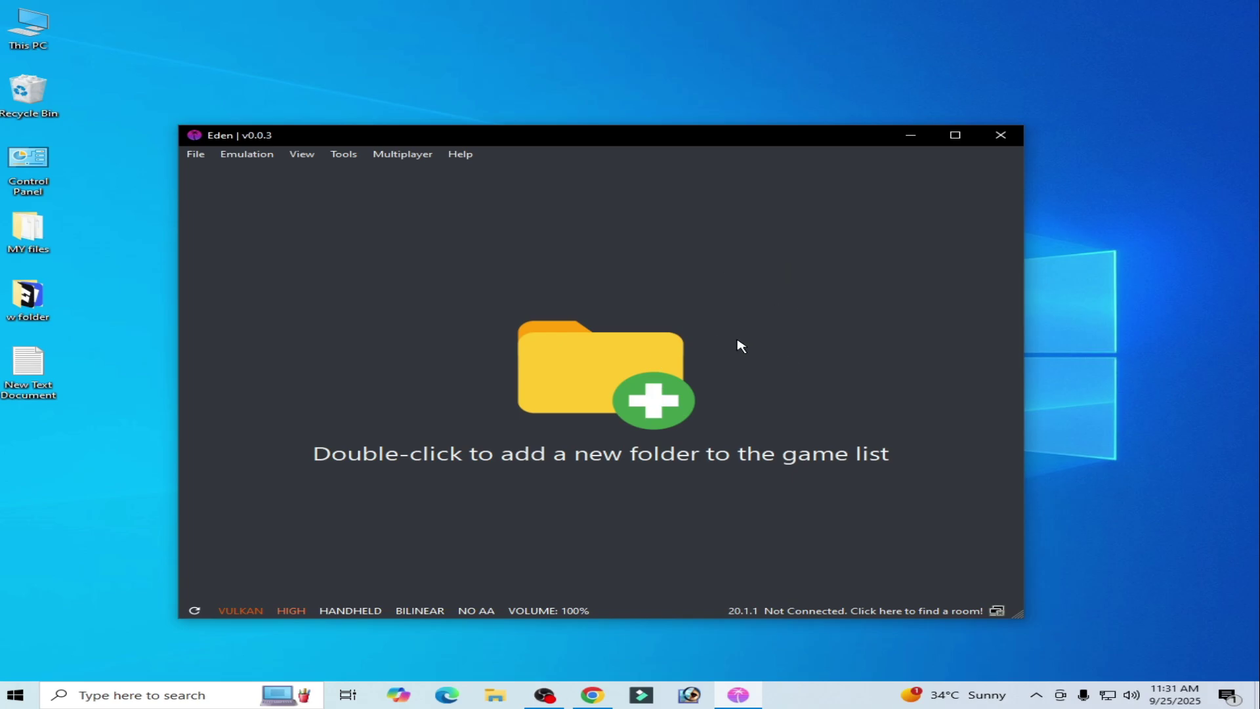
# Open Device Manager by searching 'device' and bring up the Intel(R) HD Graphics 4600 adapter's actions.
pyautogui.click(124, 695)
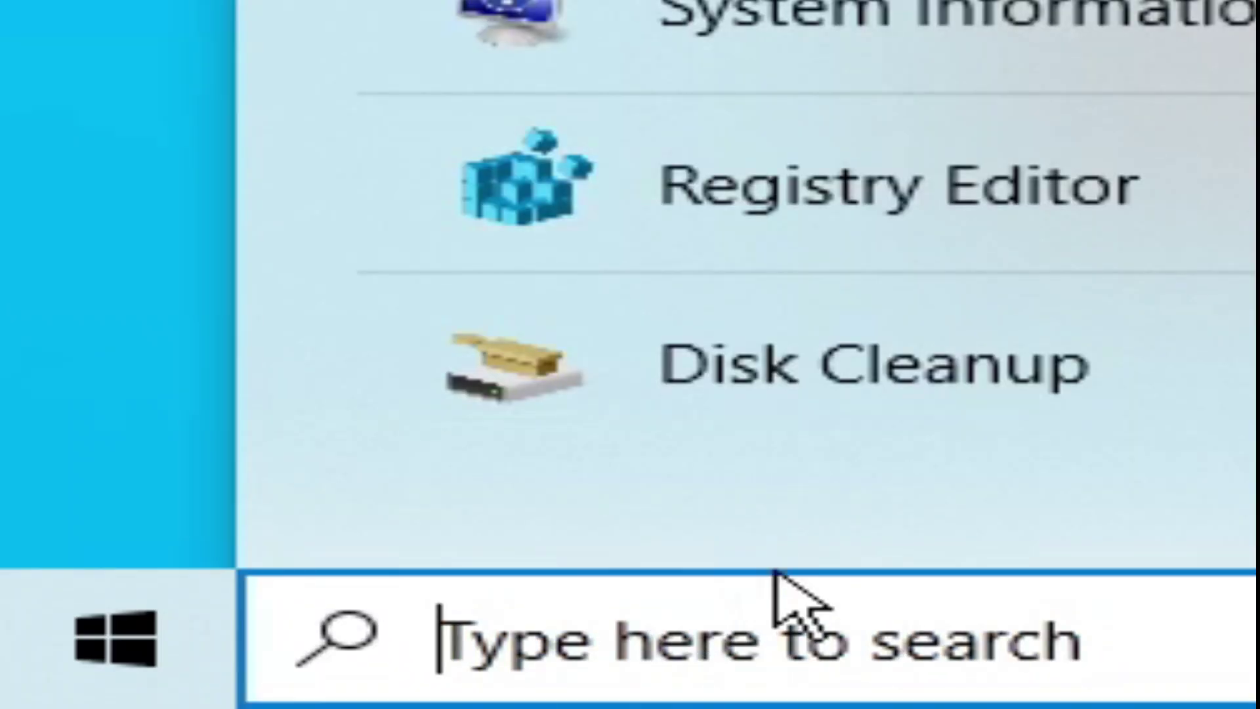
pyautogui.write('devi')
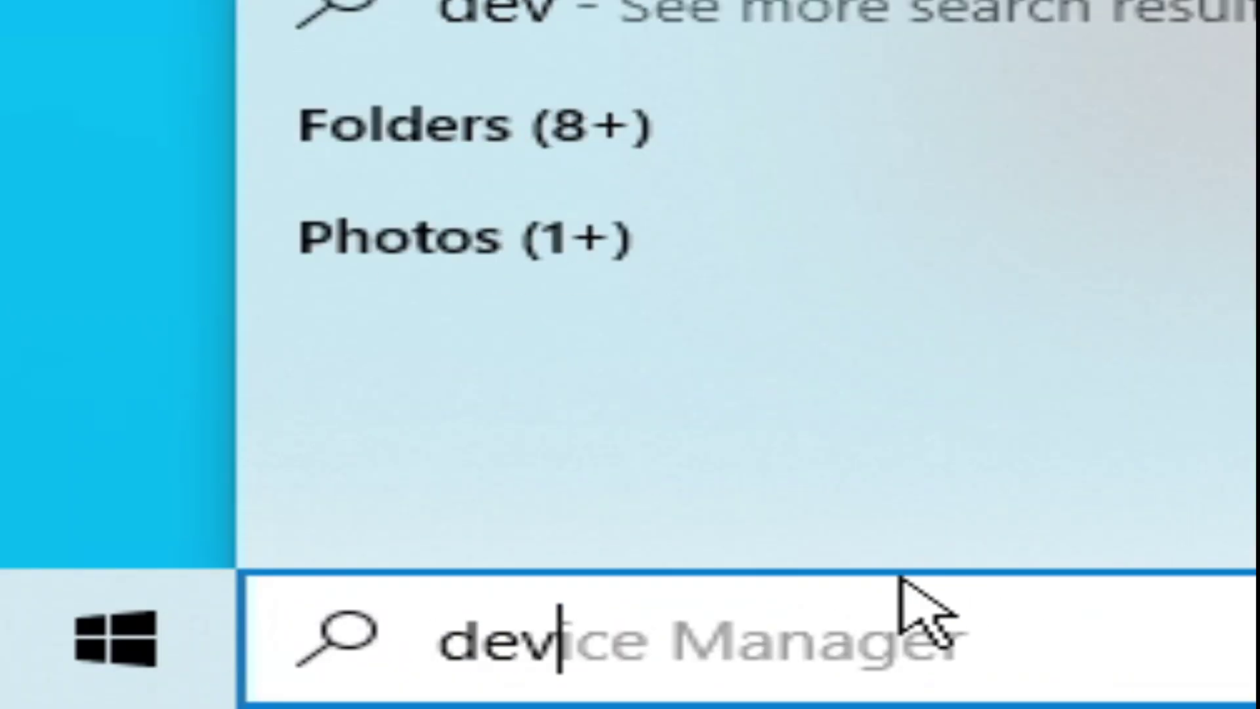
pyautogui.write('ce')
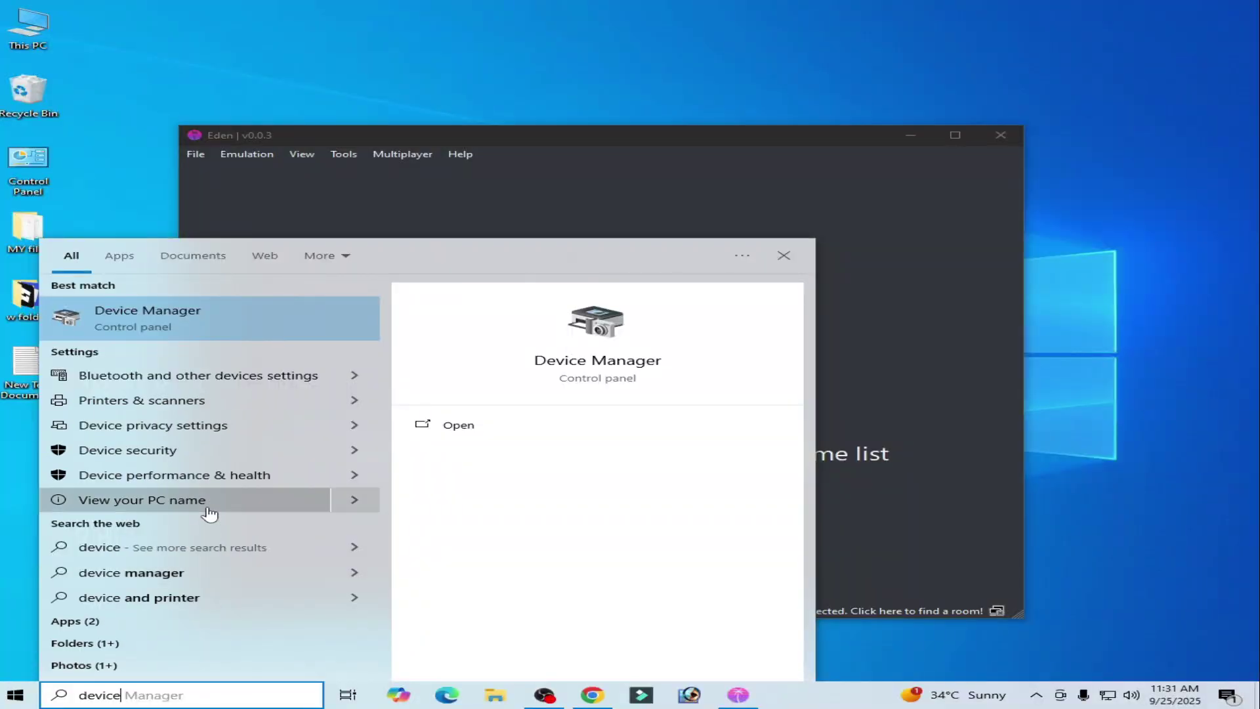
pyautogui.click(131, 322)
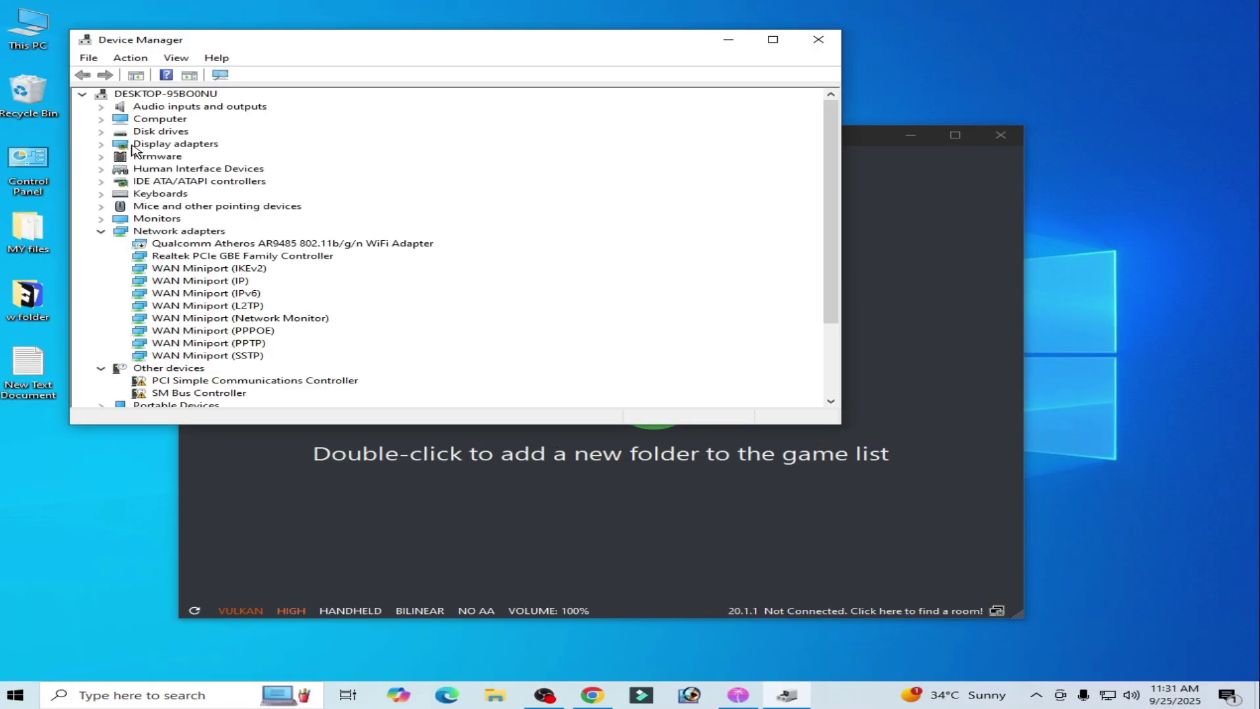
pyautogui.click(102, 144)
pyautogui.click(183, 157)
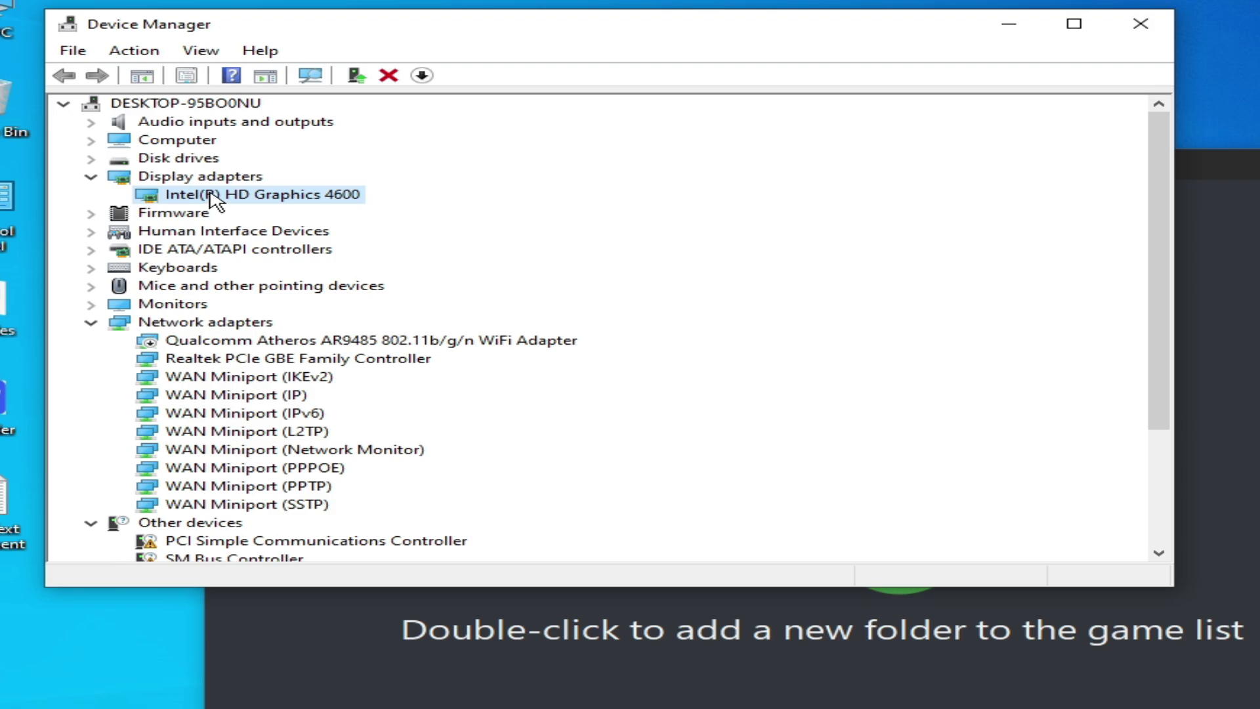
pyautogui.rightClick(211, 192)
pyautogui.click(169, 204)
pyautogui.rightClick(260, 197)
# Roll back the Intel HD Graphics 4600 driver, citing 'My apps don't work with this driver'.
pyautogui.click(352, 310)
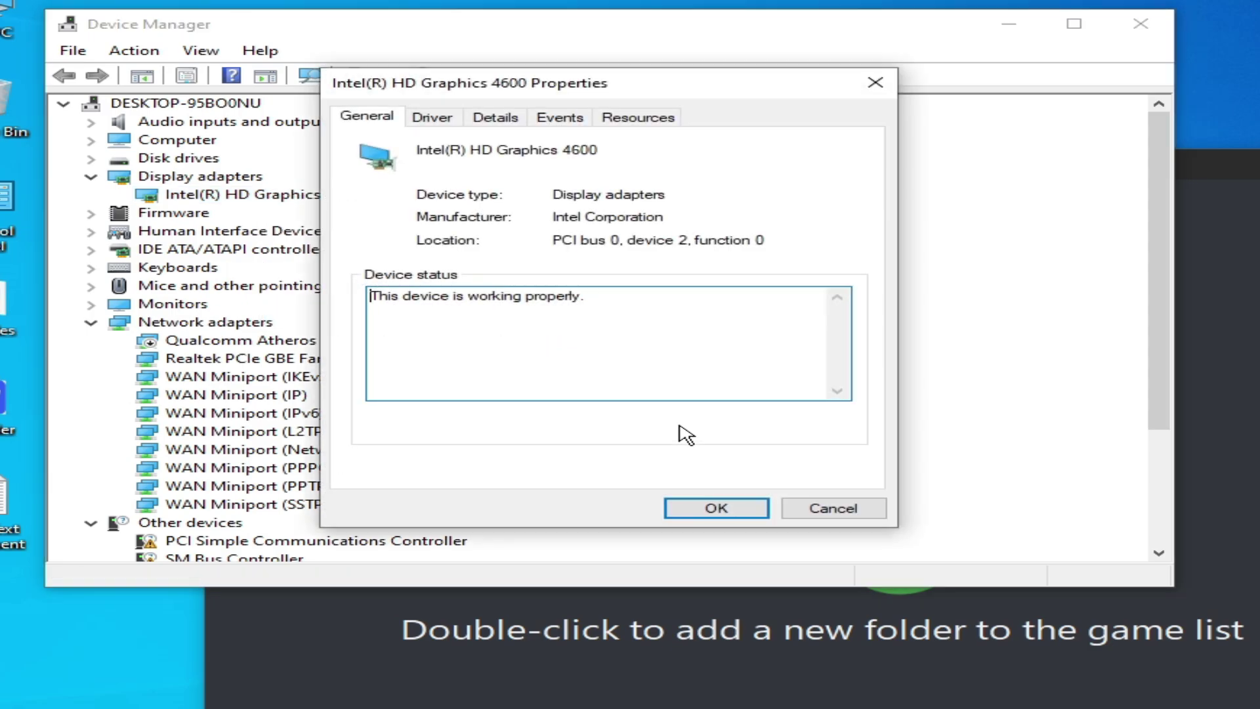
pyautogui.click(453, 126)
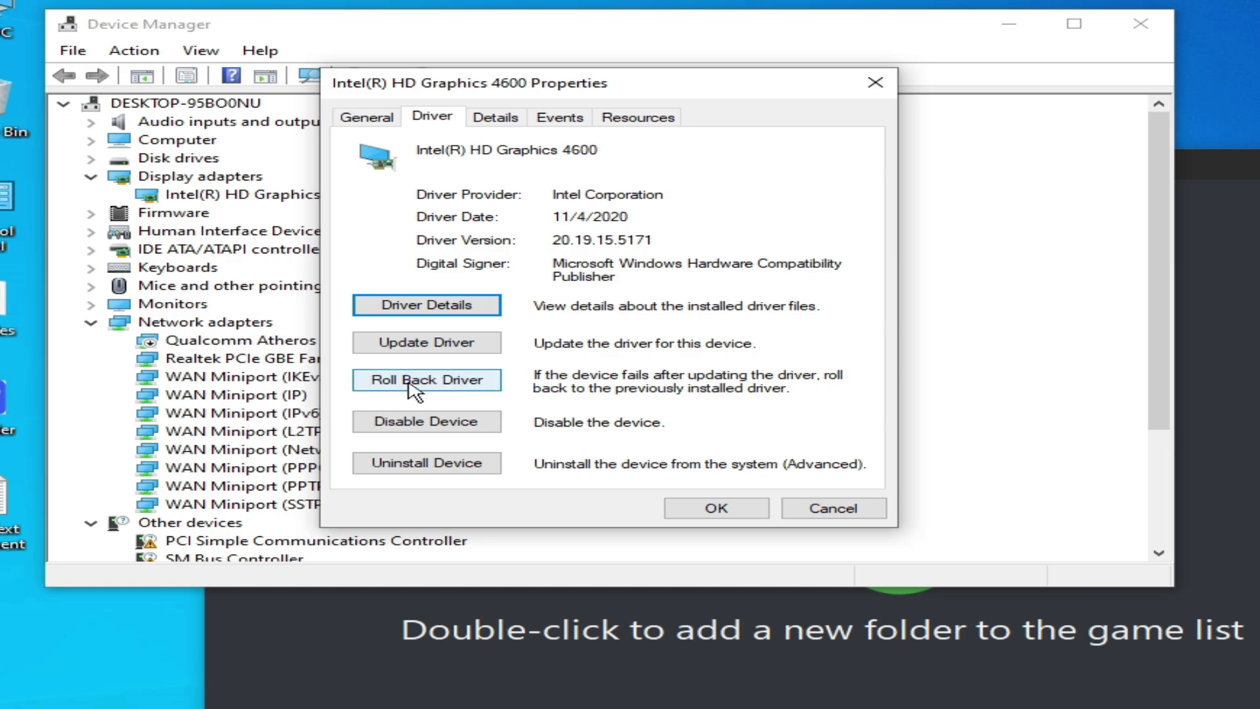
pyautogui.click(460, 381)
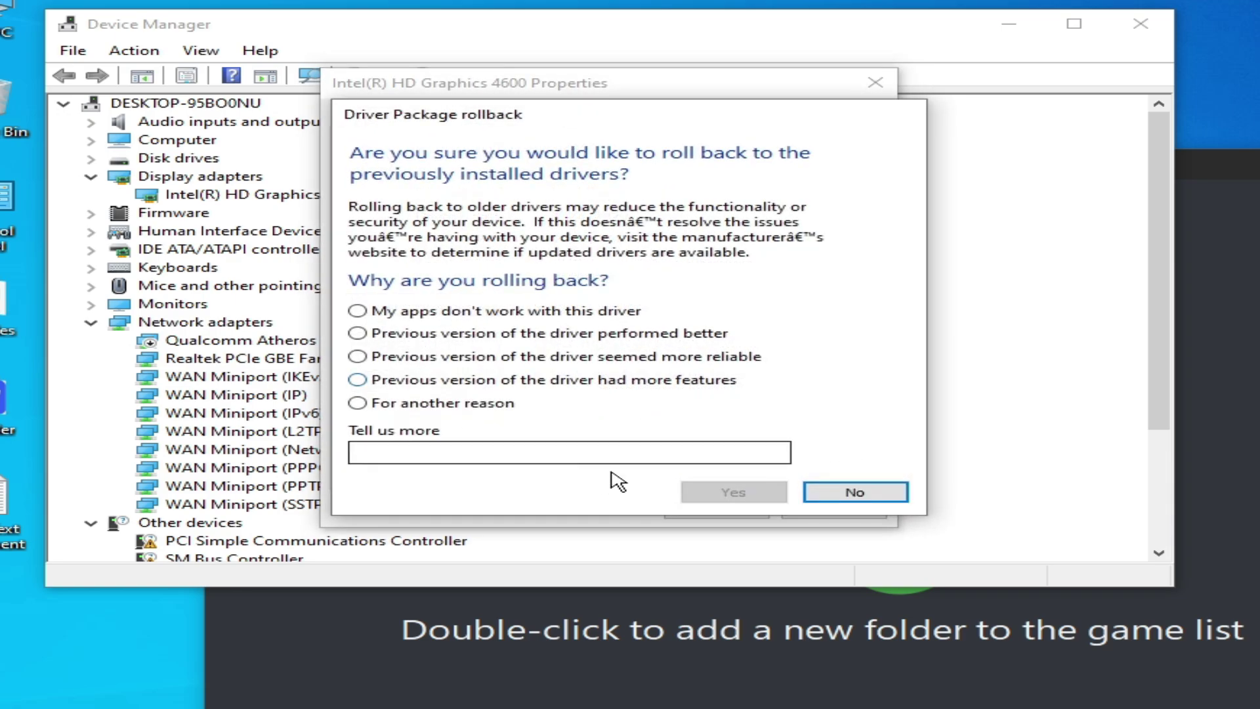
pyautogui.click(358, 311)
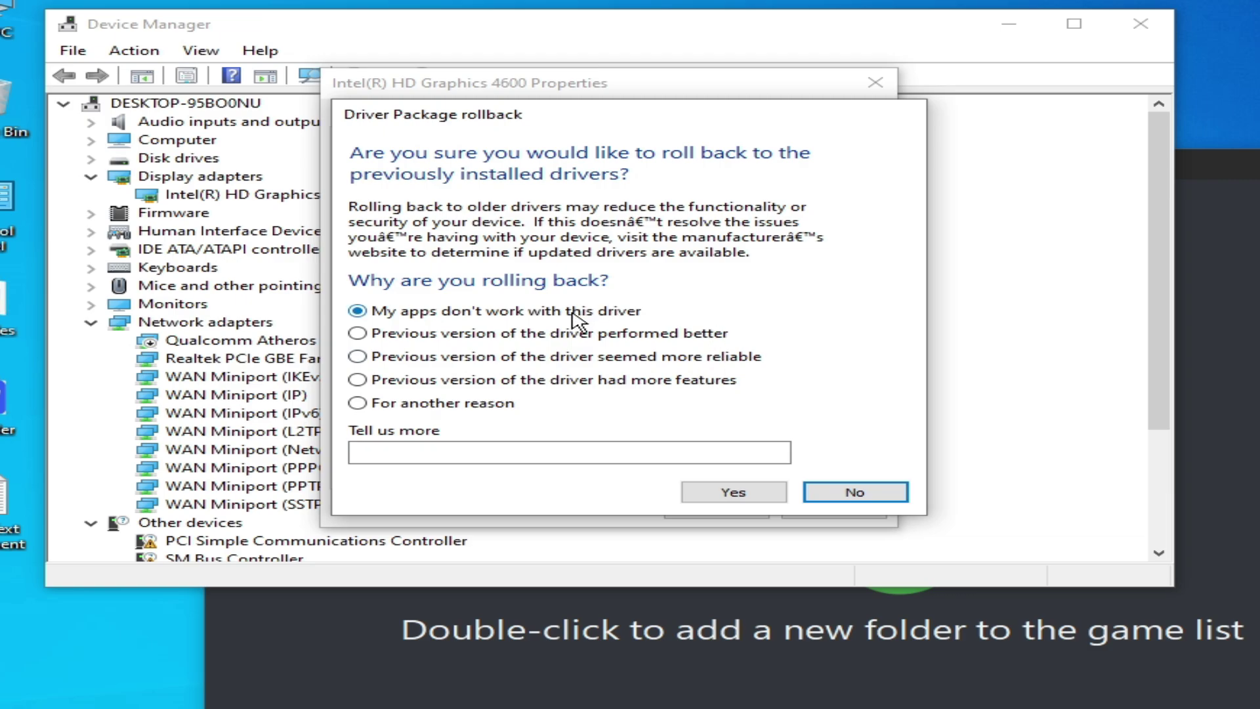
pyautogui.click(728, 491)
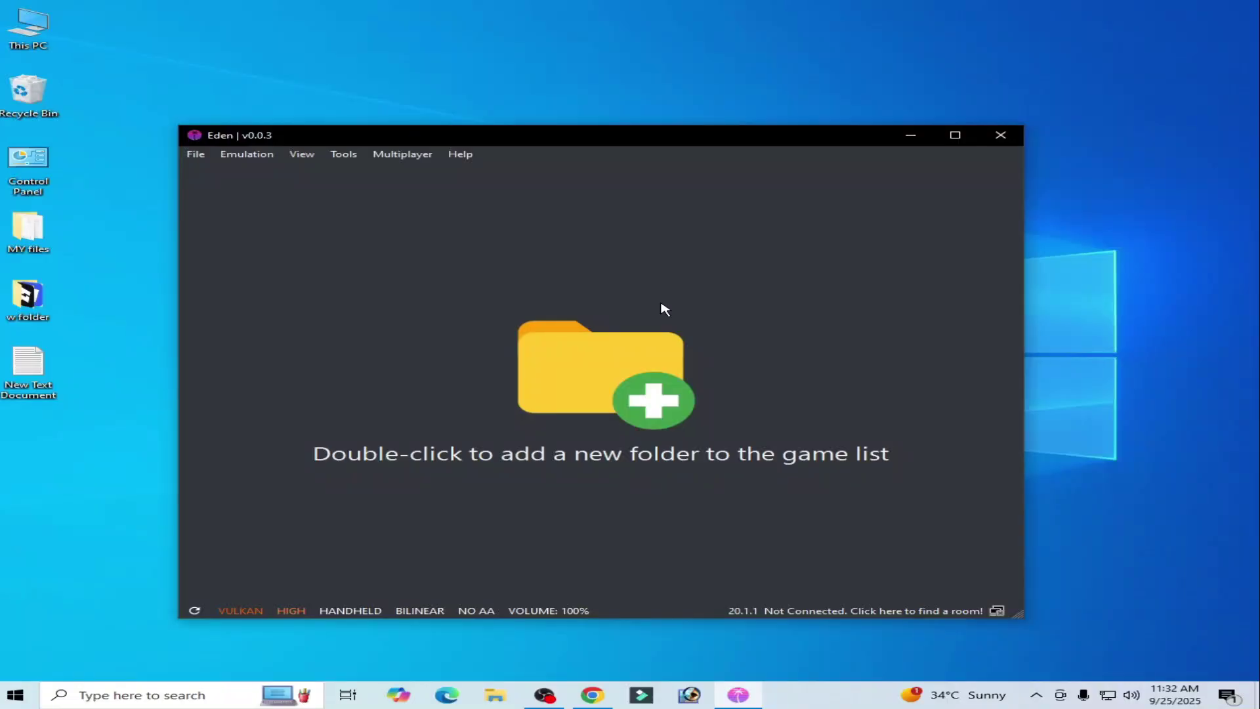